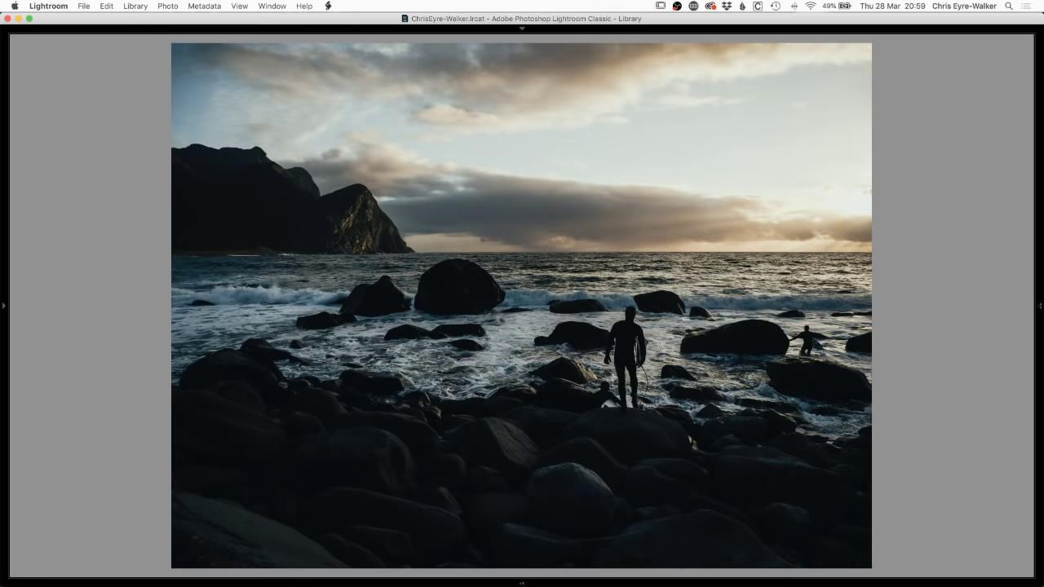
- Examine the silhouetted surfers among the rocks up close in the seascape photo
key(z)
drag(797, 308, 365, 324)
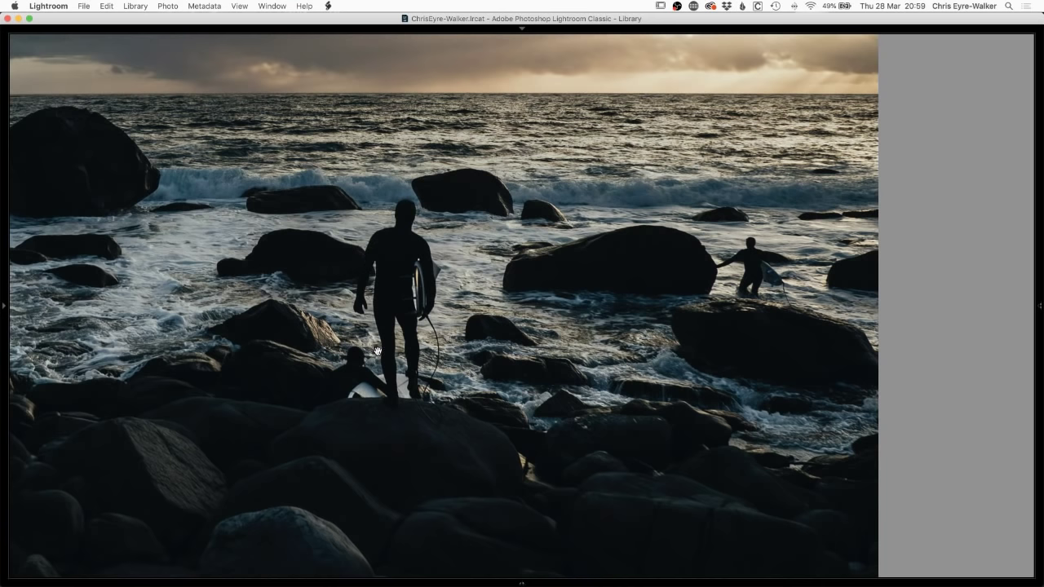
drag(751, 298, 732, 302)
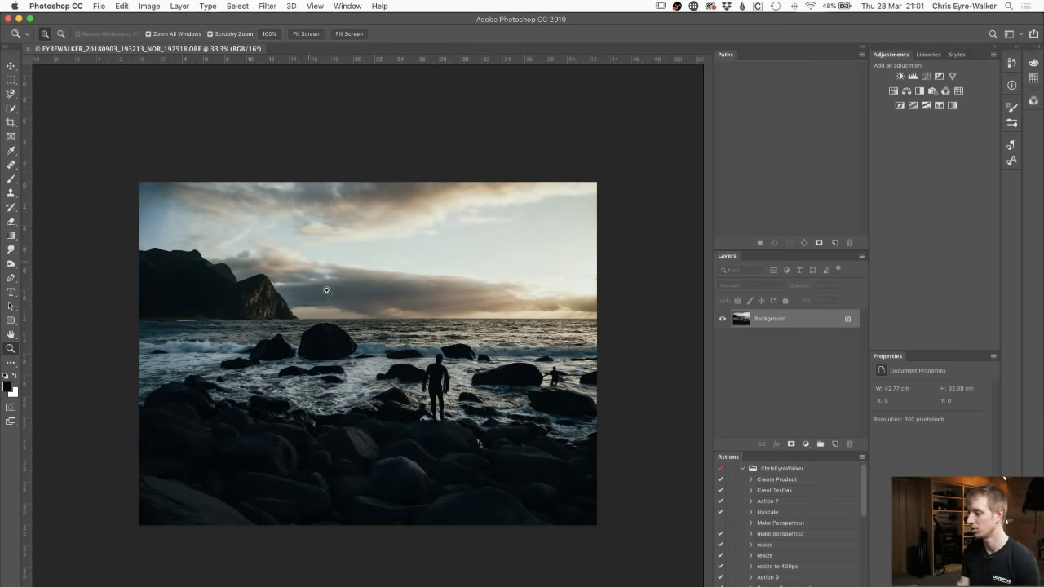
- With the Pen tool, start a path around the distant surfer beside the large rock, from the outstretched hand over the head to the far shoulder
drag(433, 407, 522, 360)
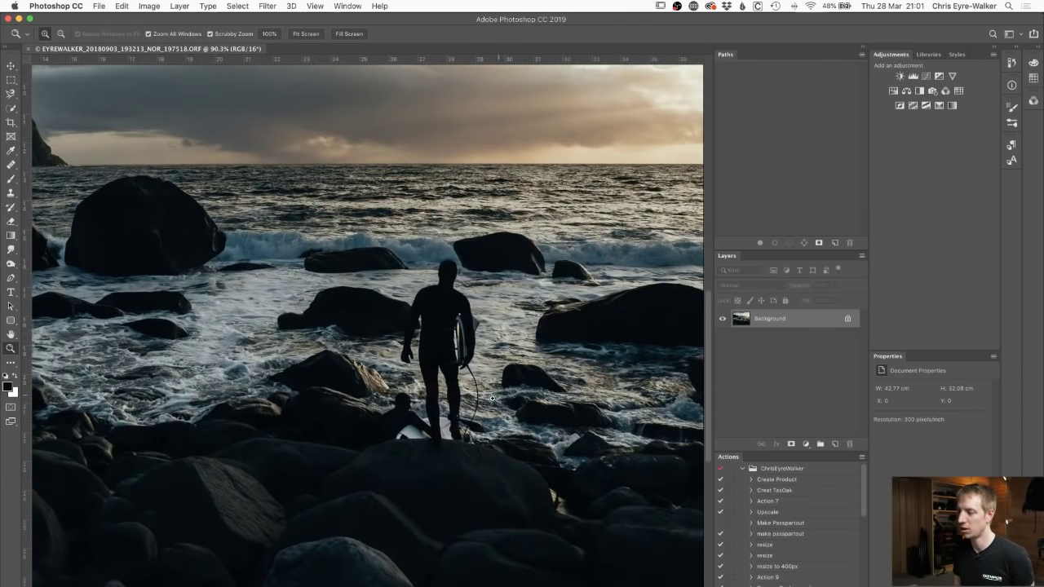
drag(466, 386, 351, 344)
mouse_move(440, 361)
mouse_down()
mouse_move(487, 343)
mouse_move(451, 370)
mouse_up()
scroll(450, 370, down, 4)
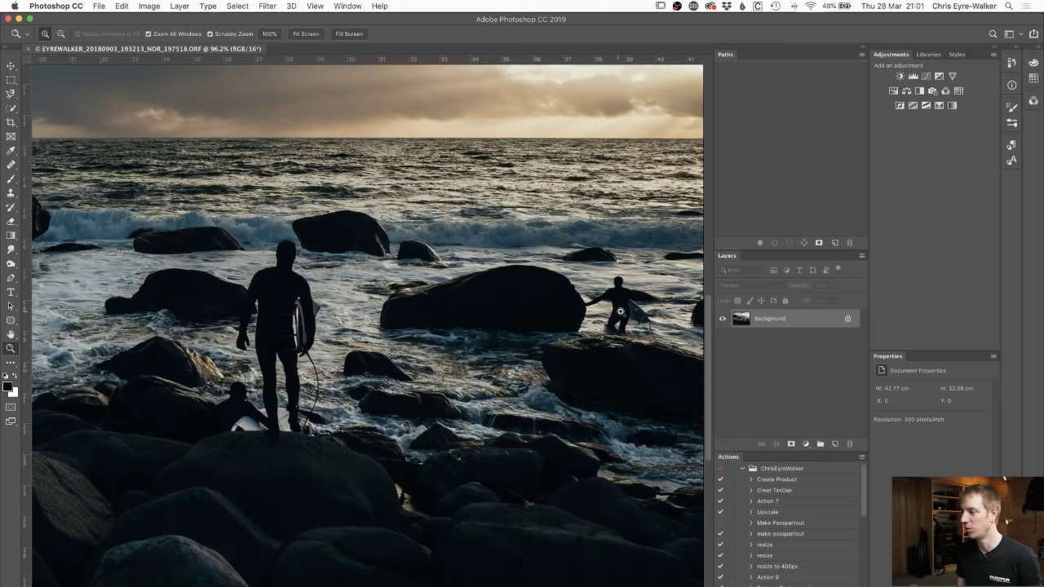
scroll(617, 311, up, 6)
drag(597, 318, 491, 329)
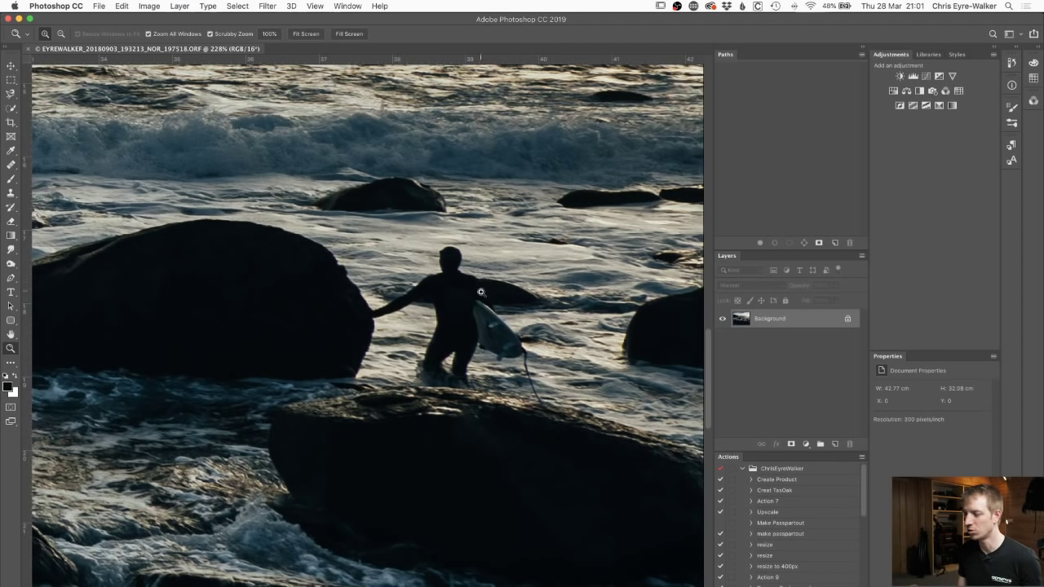
mouse_move(480, 291)
mouse_down()
mouse_move(489, 303)
mouse_move(473, 310)
mouse_up()
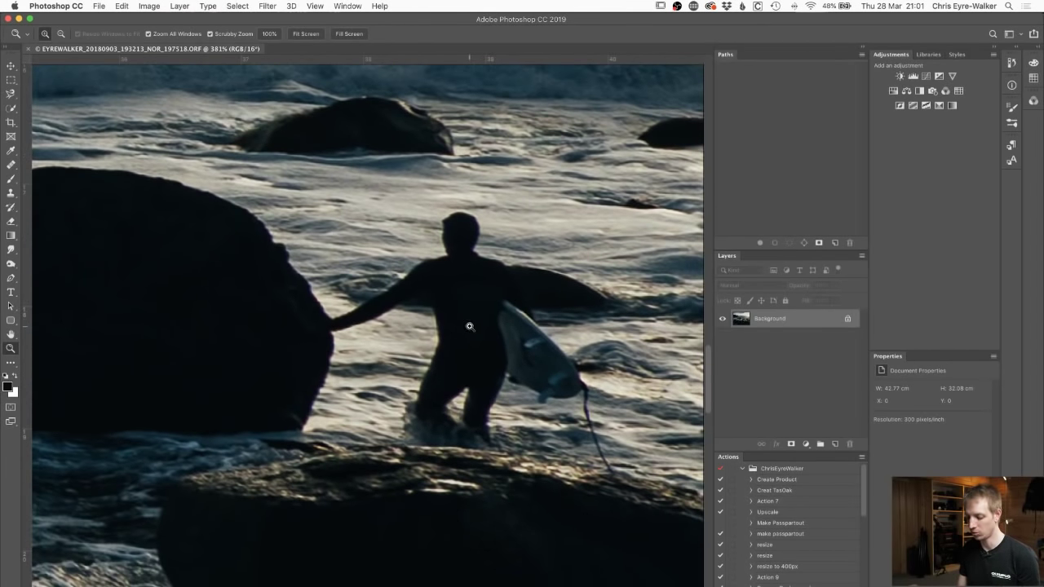
key(p)
drag(326, 316, 497, 264)
click(471, 255)
click(514, 287)
click(519, 292)
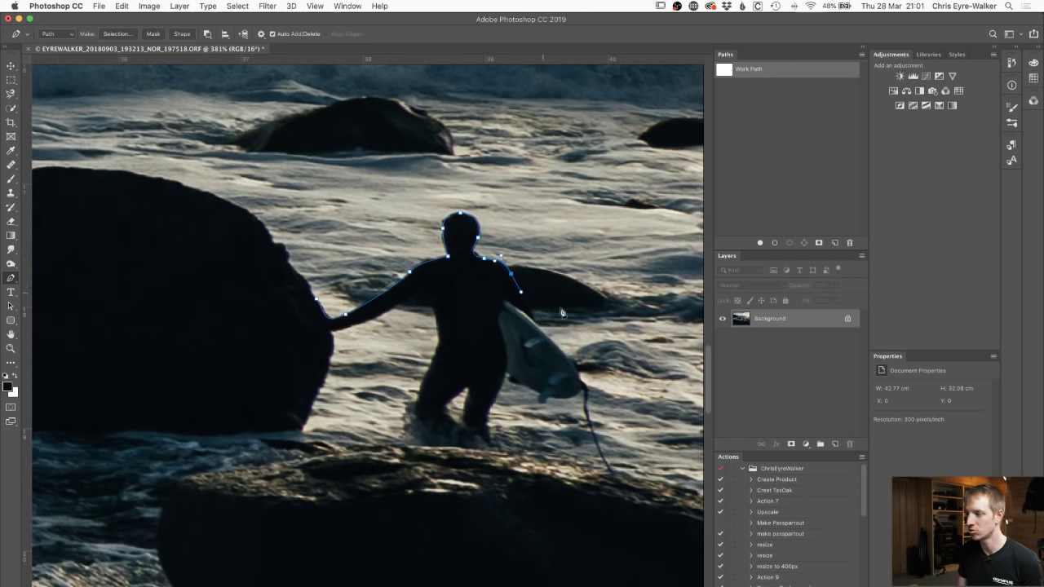
- Continue the path down the surfer's arm and around the outer edge and tip of the surfboard to its fin
click(537, 325)
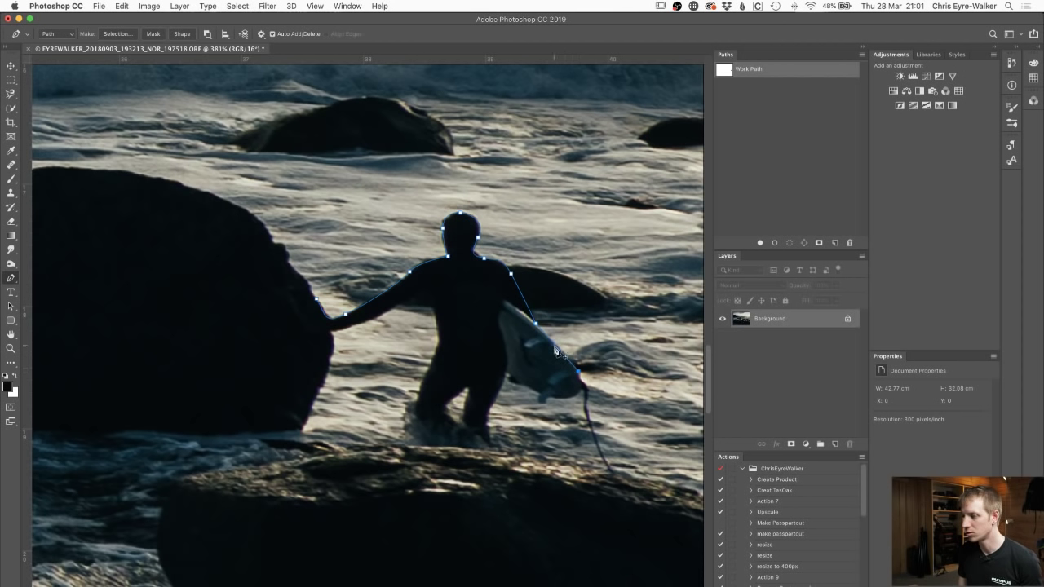
drag(558, 351, 561, 351)
click(588, 395)
click(541, 402)
click(550, 398)
drag(539, 398, 545, 390)
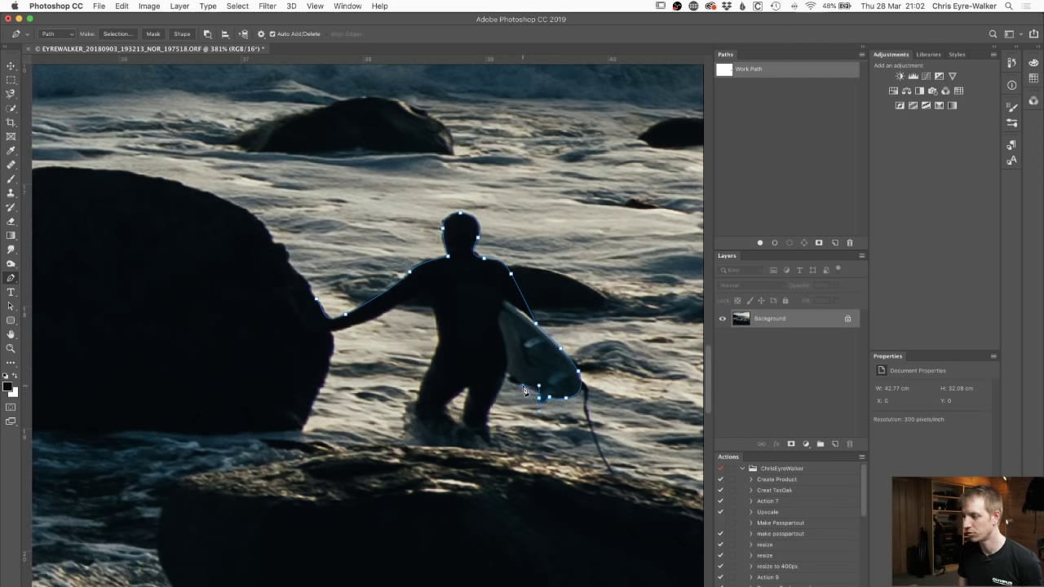
- Extend the path down the surfer's leg, across the feet at the waterline and back up the torso to the armpit
click(506, 380)
drag(487, 426, 474, 447)
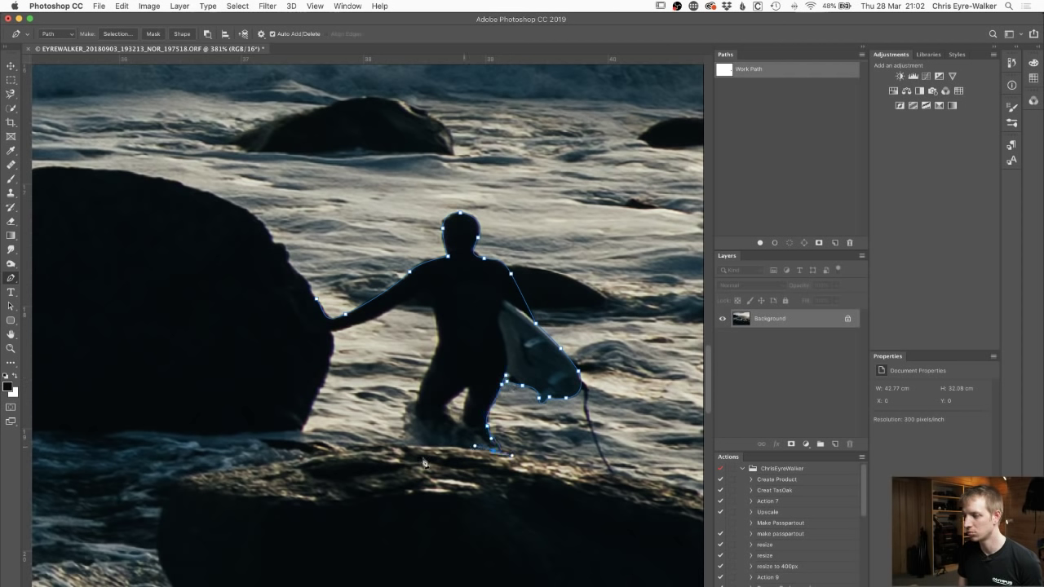
click(416, 446)
drag(420, 385, 434, 363)
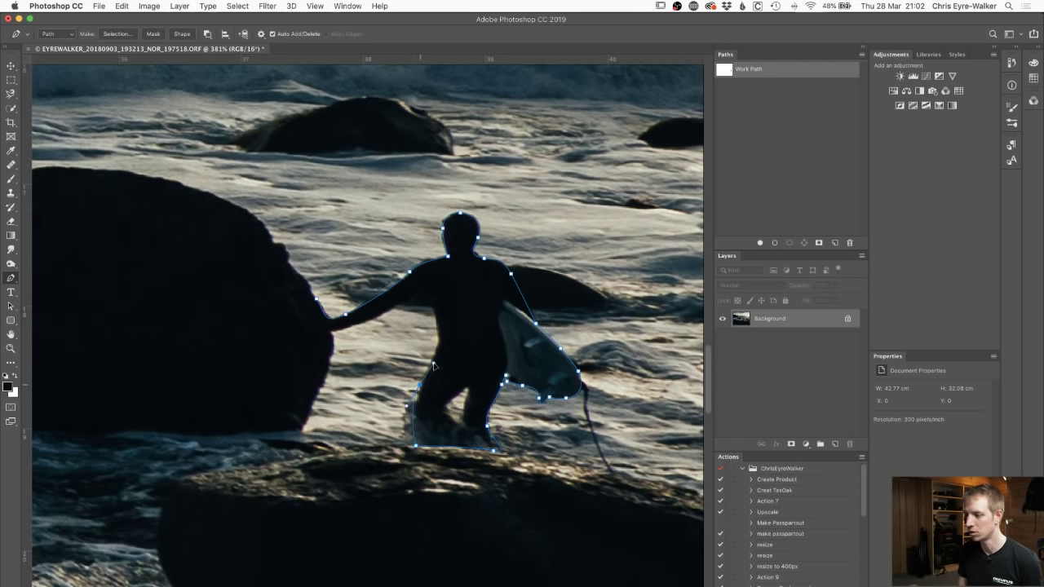
click(436, 351)
drag(429, 310, 410, 306)
drag(438, 339, 440, 341)
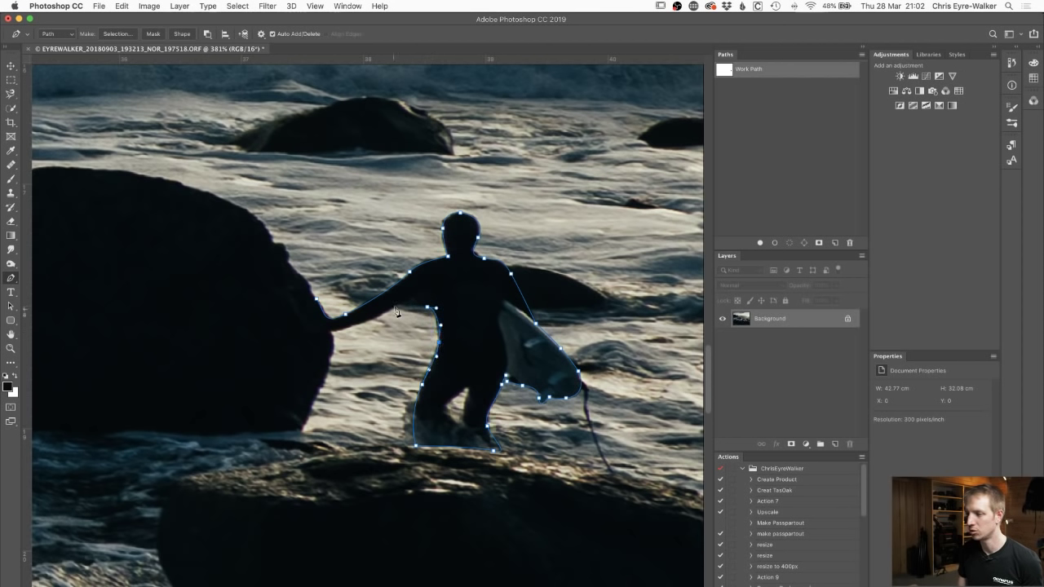
- Trace the underside of the outstretched arm and close the path around the hand at its starting point
drag(407, 289, 383, 313)
drag(328, 332, 359, 330)
drag(307, 309, 307, 292)
click(317, 299)
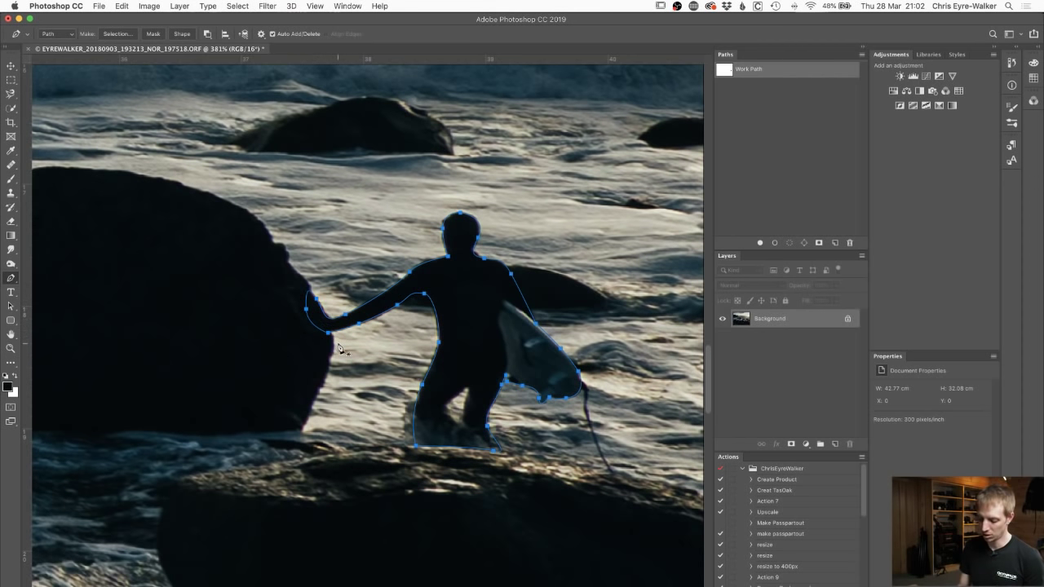
- Turn the path into a selection and copy the surfer onto a new layer named "right surfer"
key(ctrl+Return)
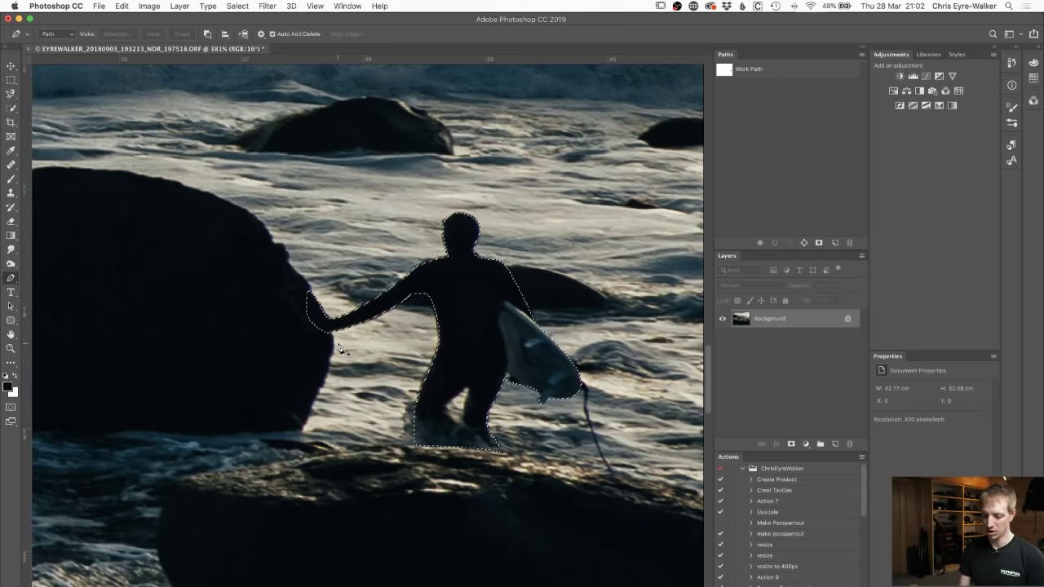
key(ctrl+j)
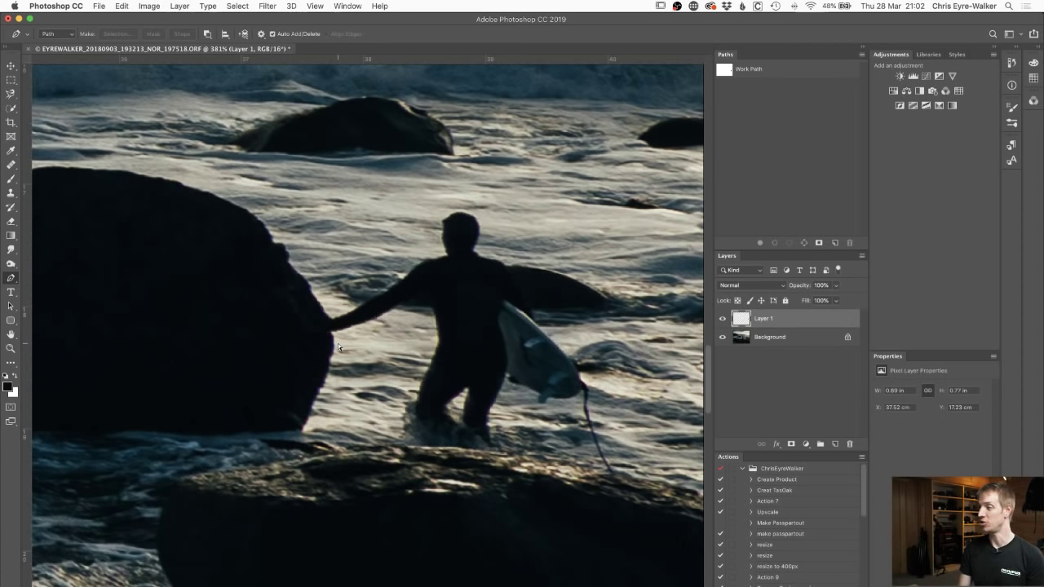
alt+click(722, 319)
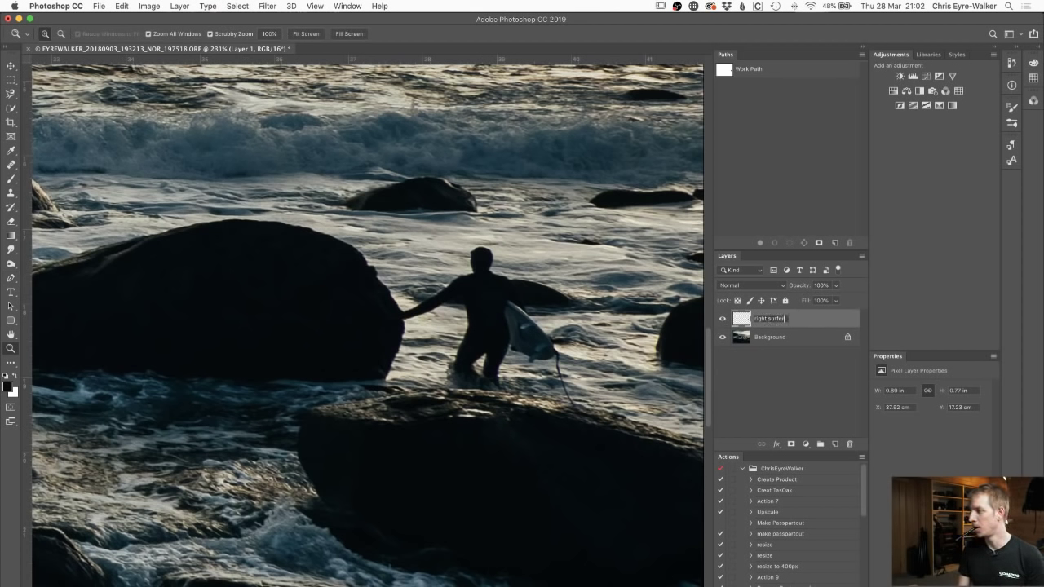
key(Return)
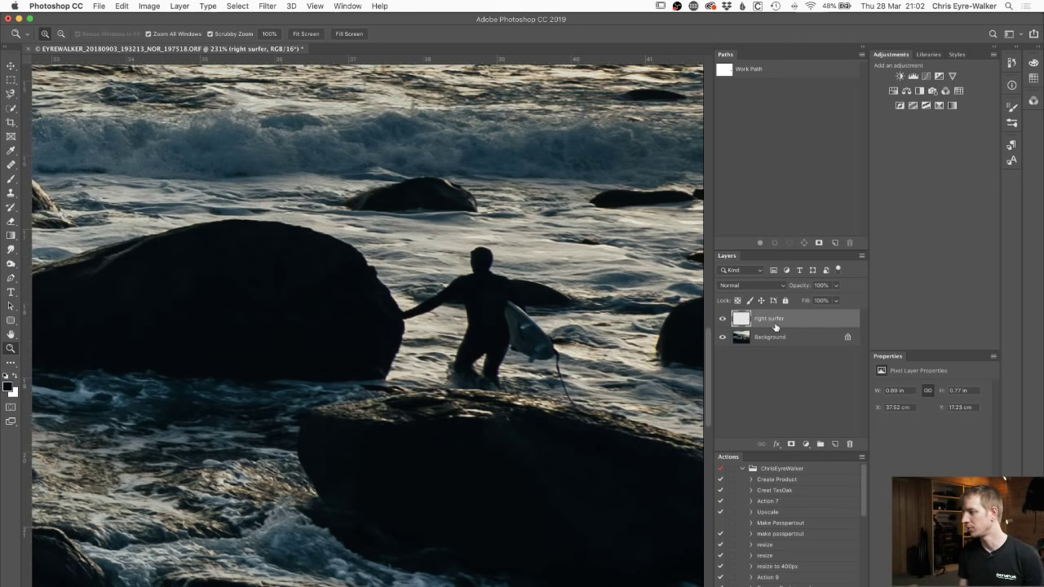
- Add an empty layer named "cleanup right" directly beneath the "right surfer" layer
click(834, 445)
drag(772, 318, 766, 341)
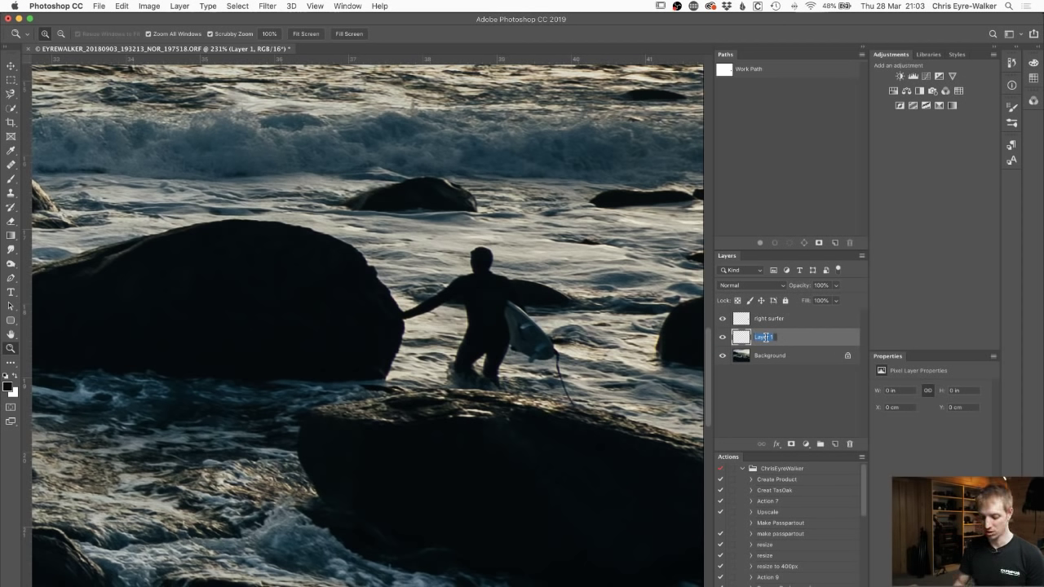
text(cleanup right)
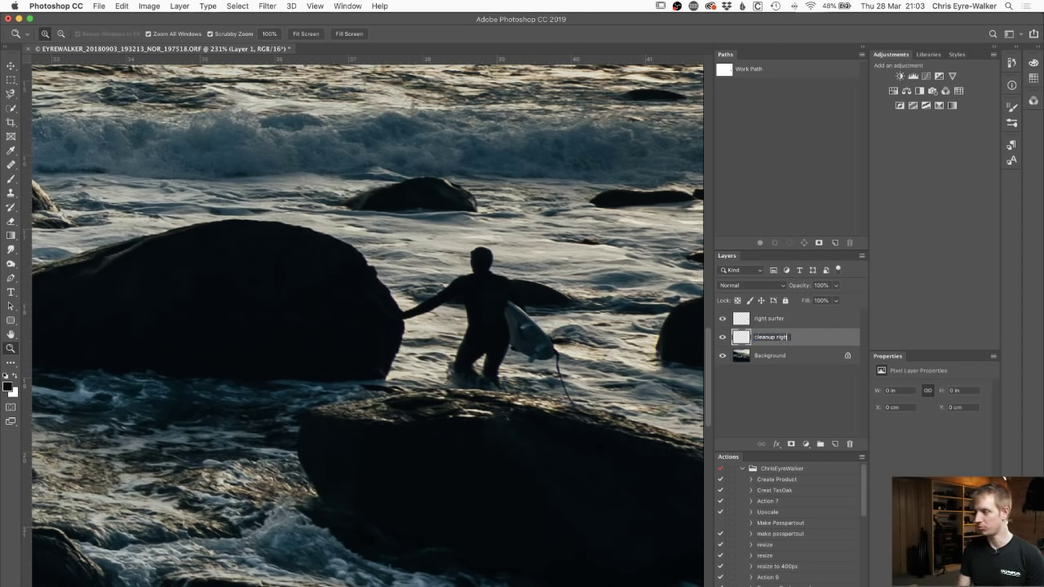
key(Return)
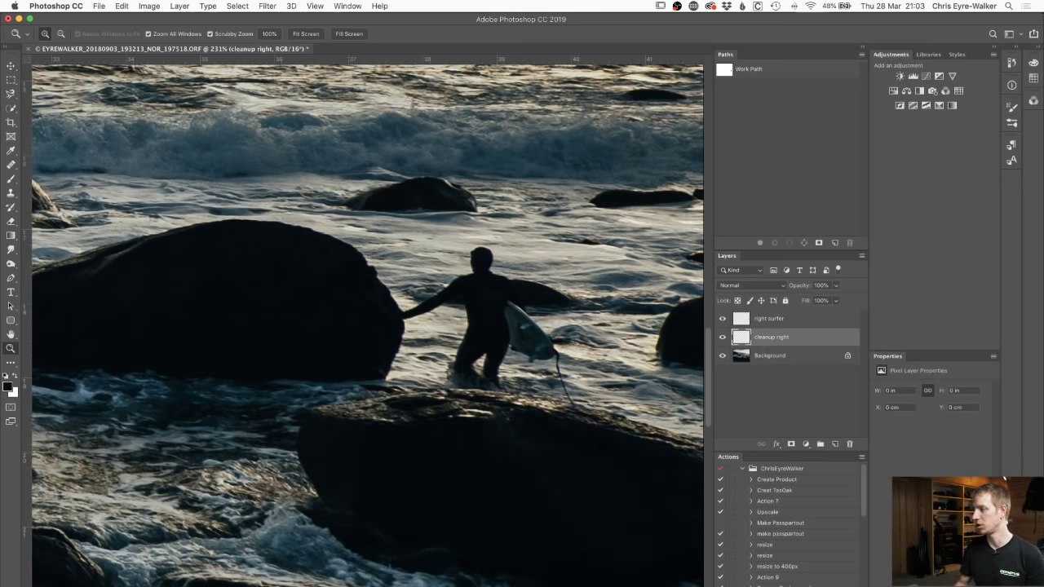
- On the "cleanup right" layer, clone water over the dark rock behind the surfer and around the outstretched arm with the Clone Stamp
mouse_move(595, 289)
mouse_down()
mouse_move(481, 297)
mouse_move(491, 294)
mouse_up()
key(s)
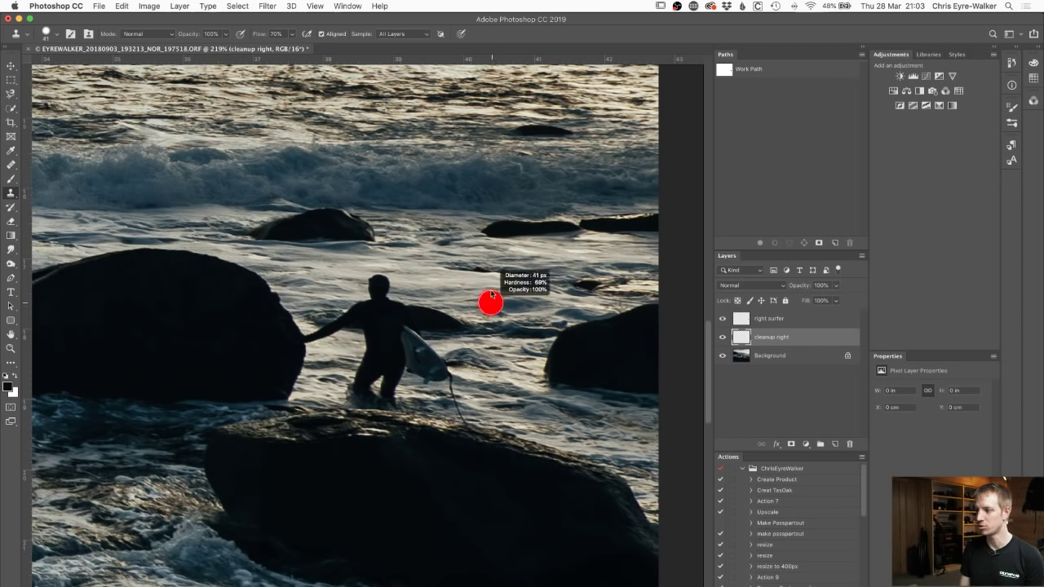
mouse_move(491, 255)
mouse_down()
mouse_move(504, 253)
mouse_move(498, 243)
mouse_up()
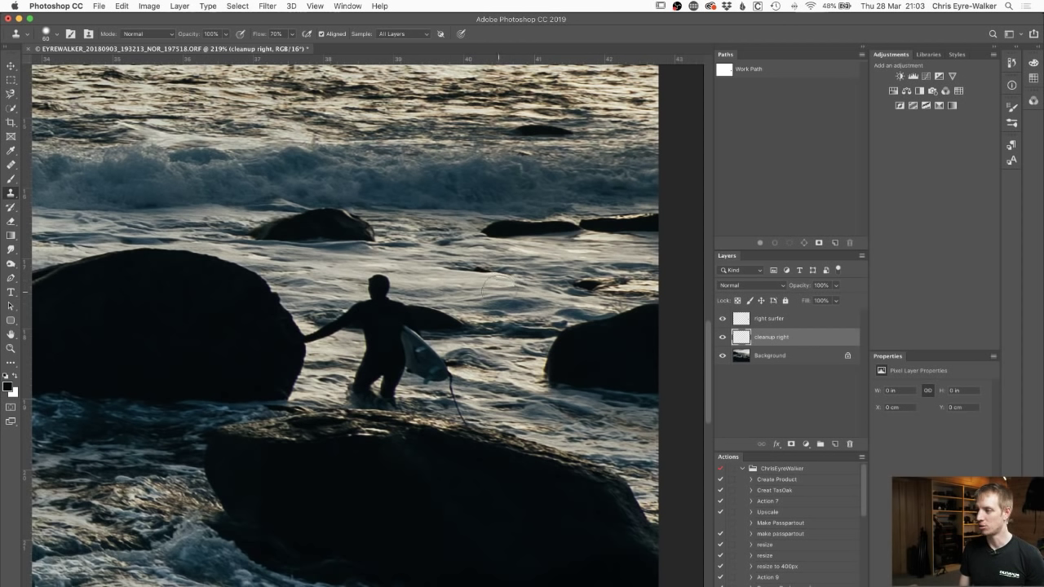
mouse_move(494, 297)
mouse_down()
mouse_move(515, 253)
mouse_move(497, 246)
mouse_move(515, 245)
mouse_move(494, 248)
mouse_up()
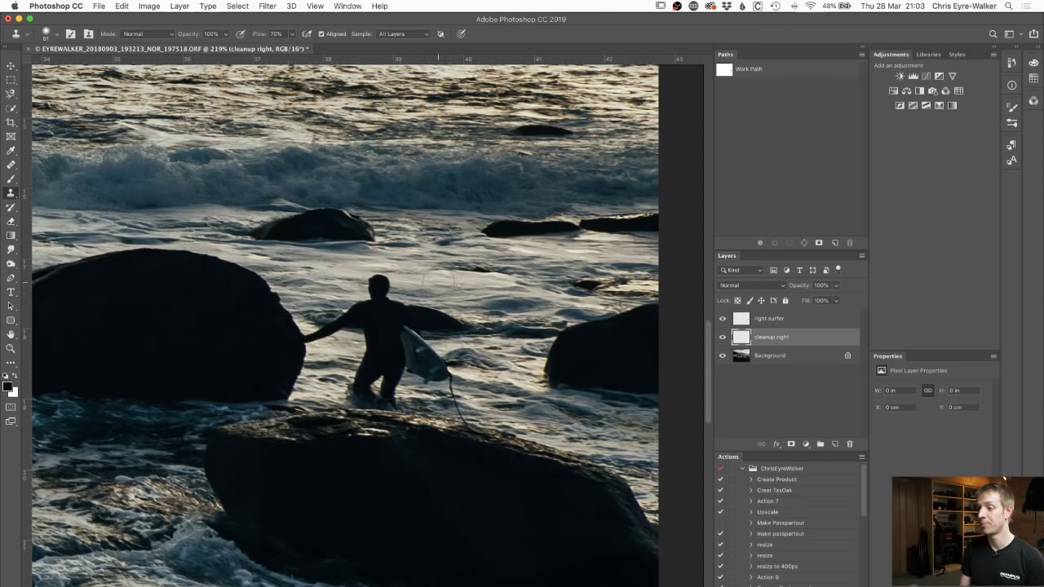
mouse_move(418, 314)
mouse_down()
mouse_move(450, 319)
mouse_move(434, 329)
mouse_move(492, 330)
mouse_up()
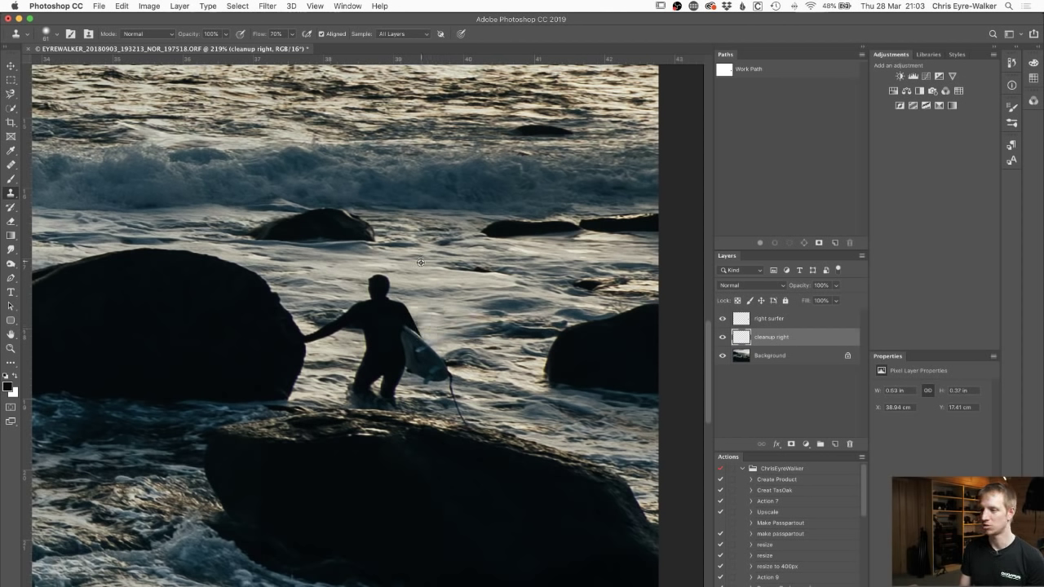
mouse_move(318, 321)
mouse_down()
mouse_move(342, 309)
mouse_move(362, 326)
mouse_move(358, 309)
mouse_move(456, 289)
mouse_move(354, 308)
mouse_up()
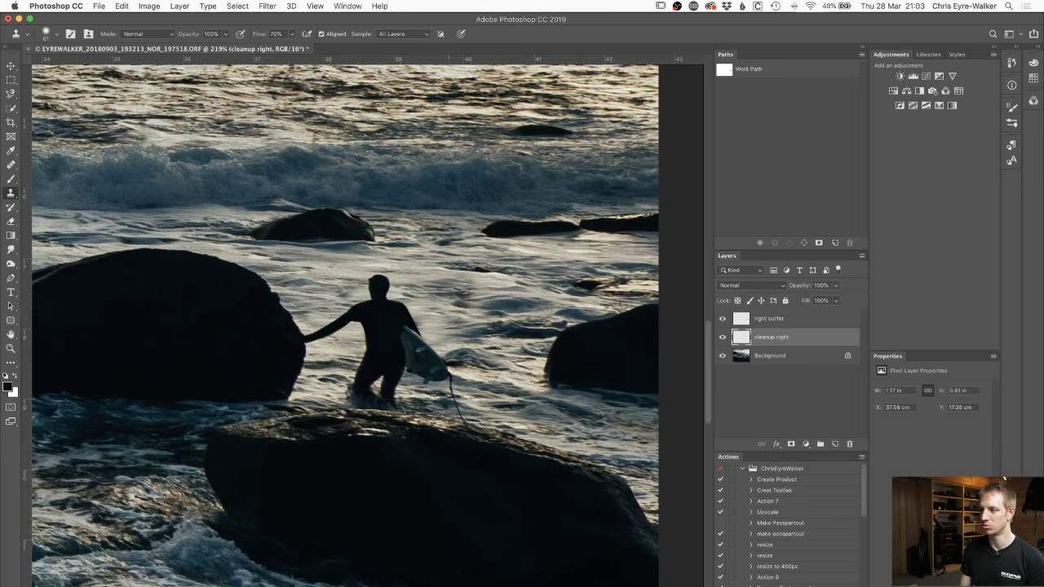
- Group the "right surfer" and "cleanup right" layers as "right" and compare the image with the group hidden and shown
key(z)
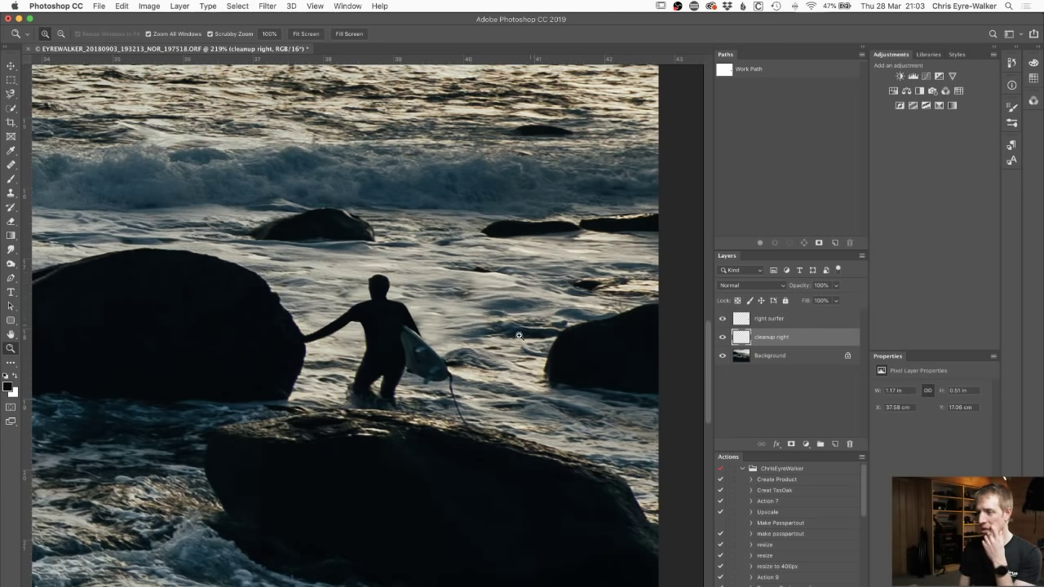
key(super+0)
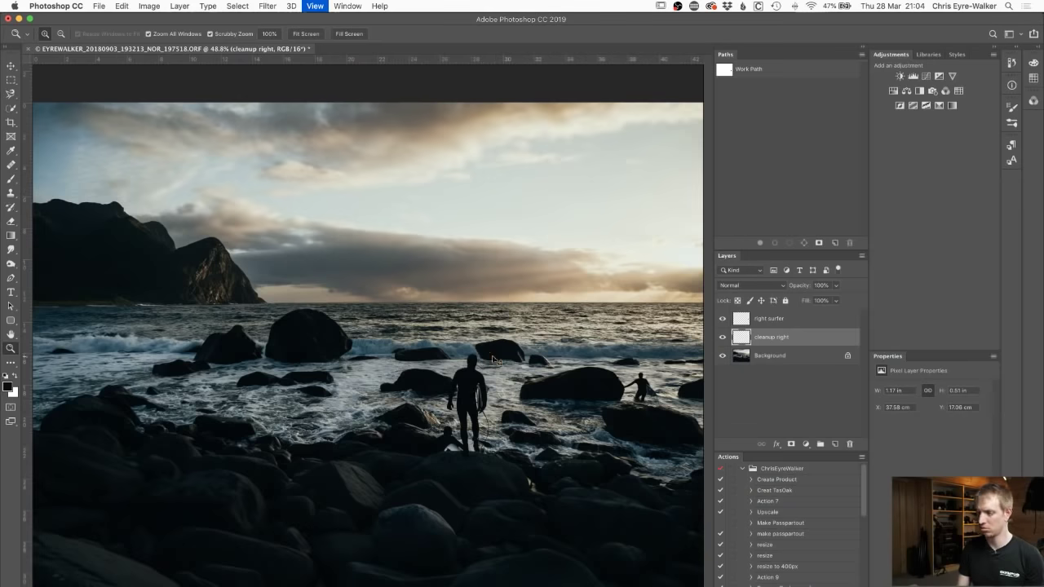
shift+click(766, 319)
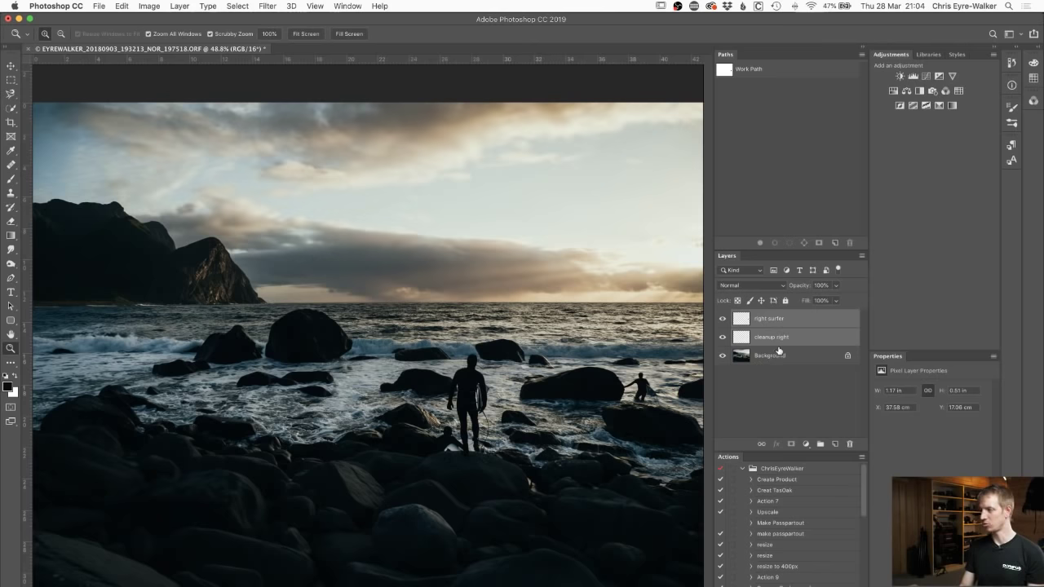
key(super+g)
double_click(761, 317)
text(right)
key(Return)
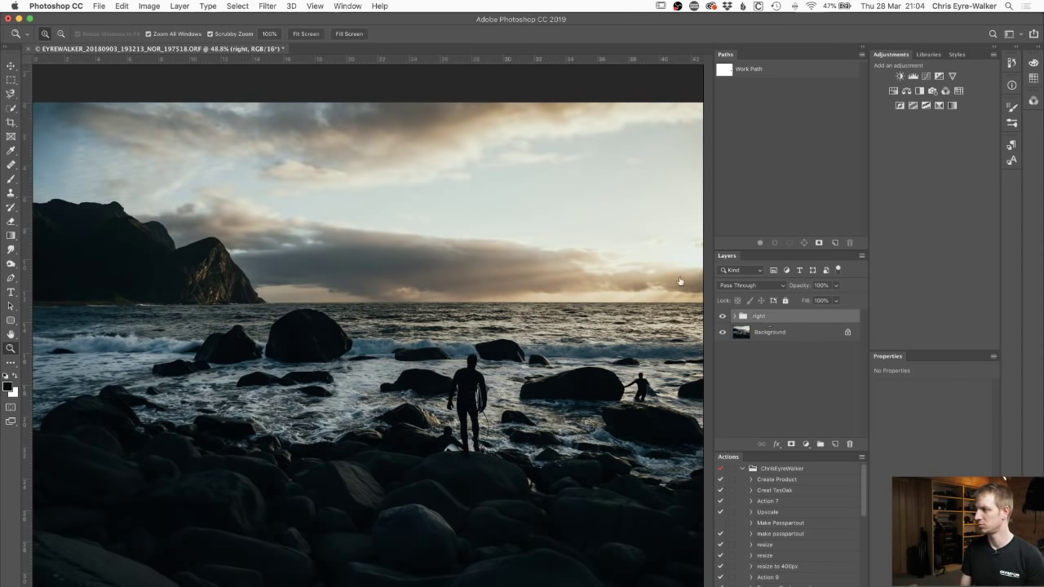
click(722, 317)
click(725, 317)
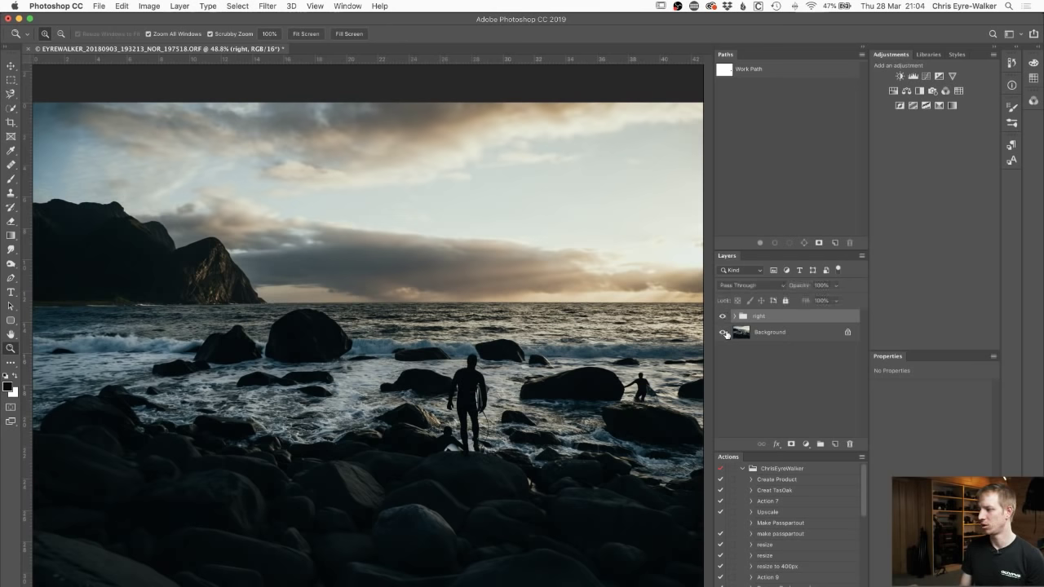
- Expand the "right" group and touch up the water beside the surfer's shoulder on "cleanup right" with the Clone Stamp
drag(647, 390, 723, 375)
click(734, 316)
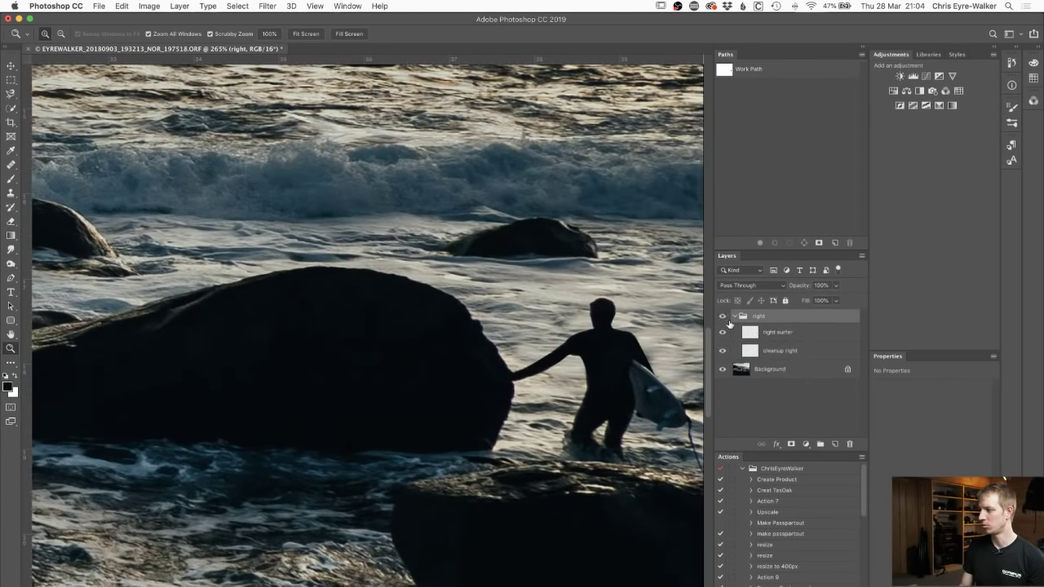
click(774, 351)
scroll(367, 327, right, 5)
key(s)
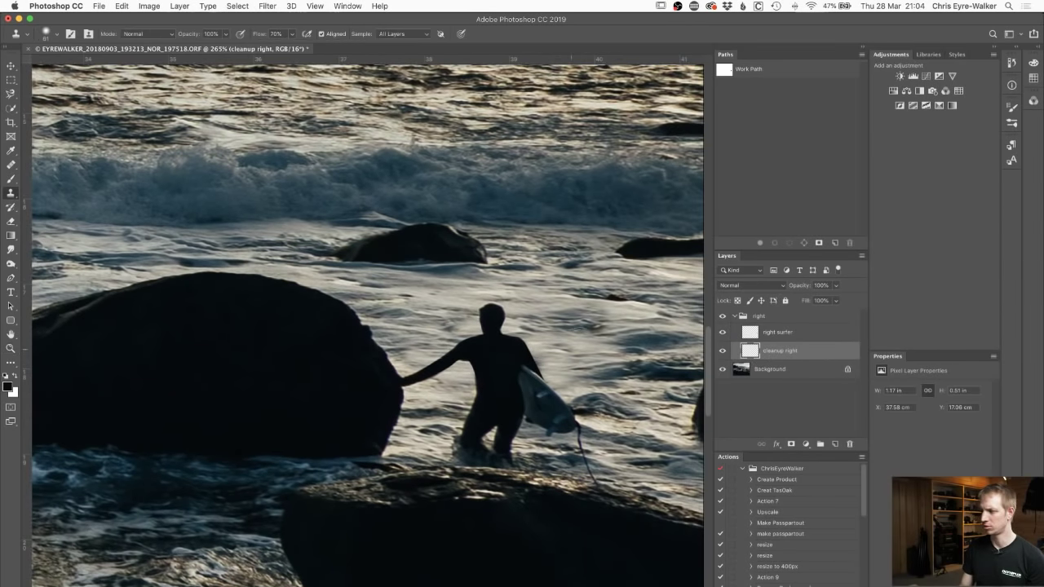
key(z)
mouse_move(574, 389)
mouse_down()
mouse_move(517, 386)
mouse_move(566, 369)
mouse_up()
alt+click(539, 302)
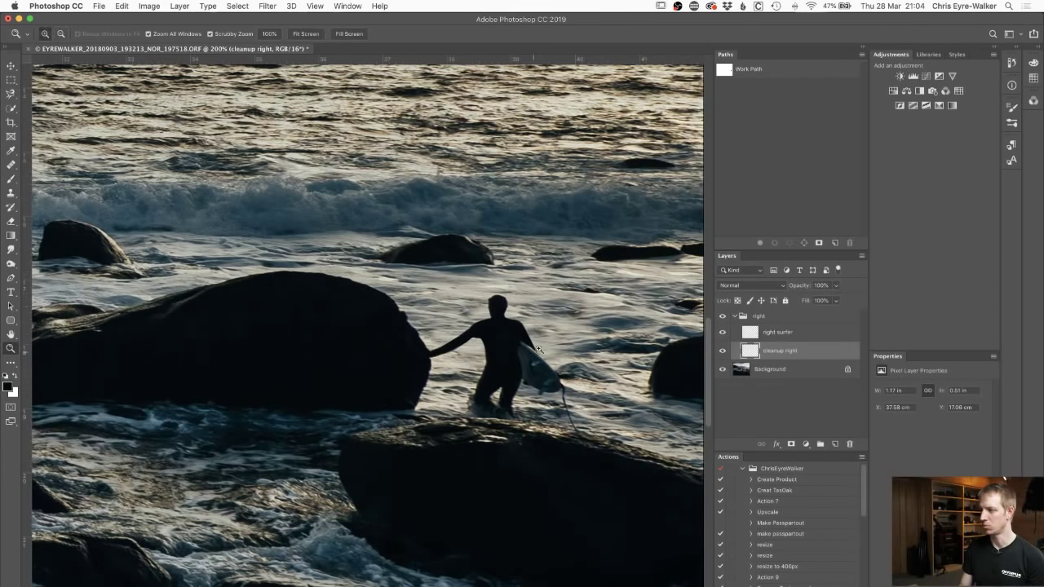
key(s)
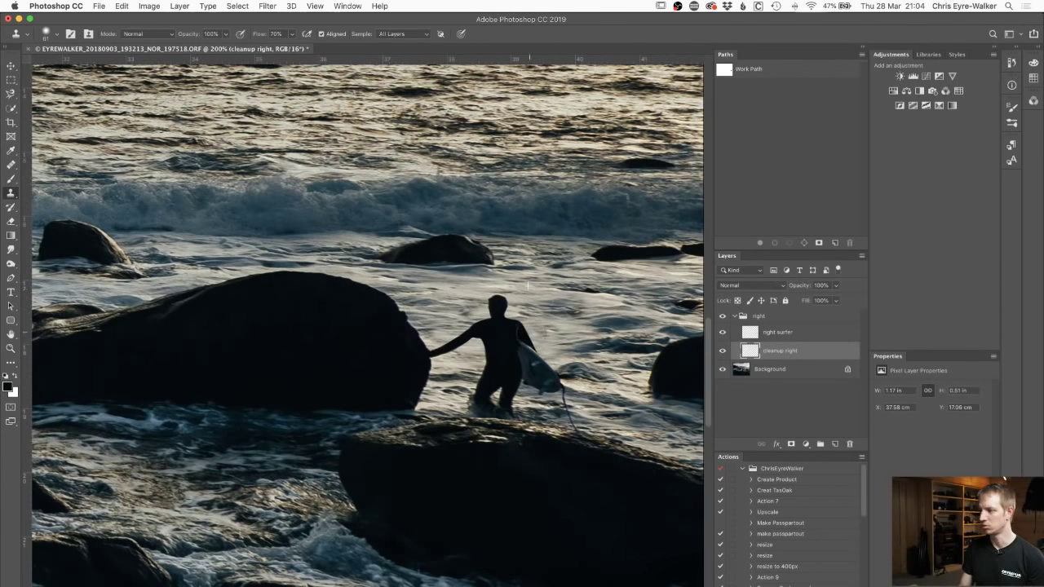
key(z)
drag(532, 338, 500, 358)
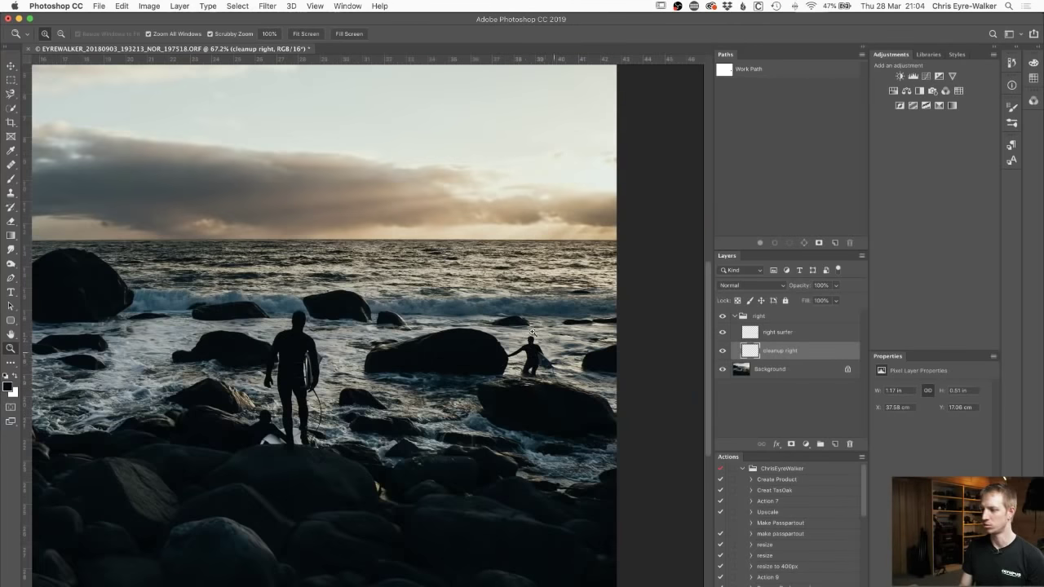
- Examine the standing centre surfer and the rocks, surfboard and second figure around him
drag(453, 401, 589, 368)
mouse_move(484, 392)
mouse_down()
mouse_move(513, 385)
mouse_move(478, 390)
mouse_move(493, 390)
mouse_up()
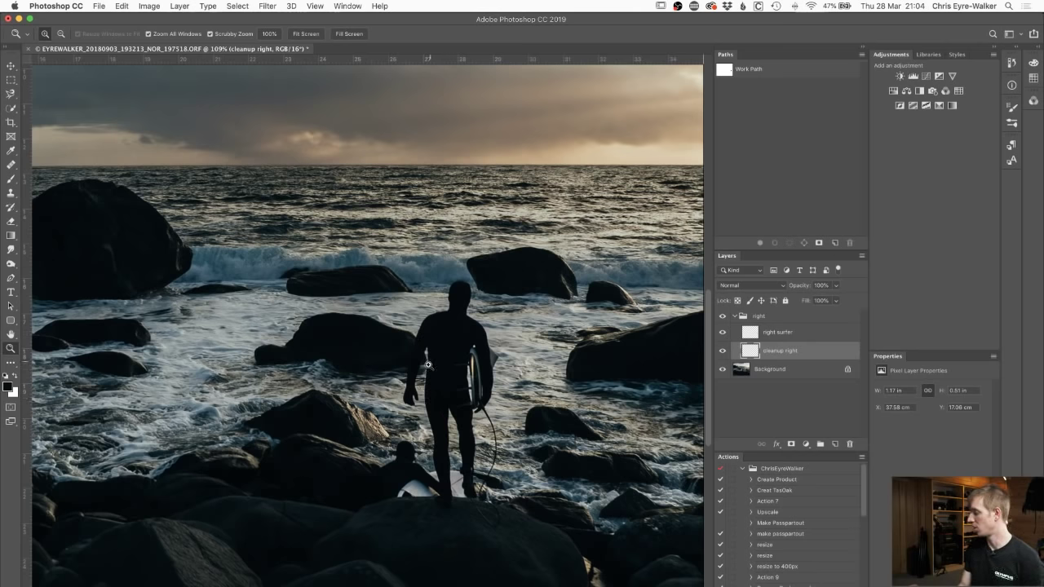
drag(420, 357, 454, 356)
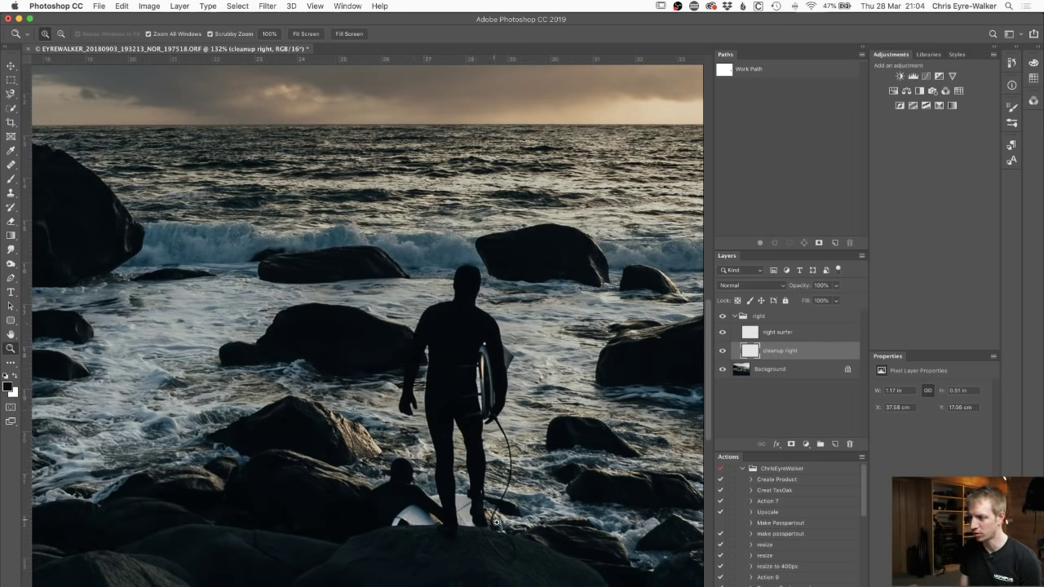
drag(436, 517, 435, 467)
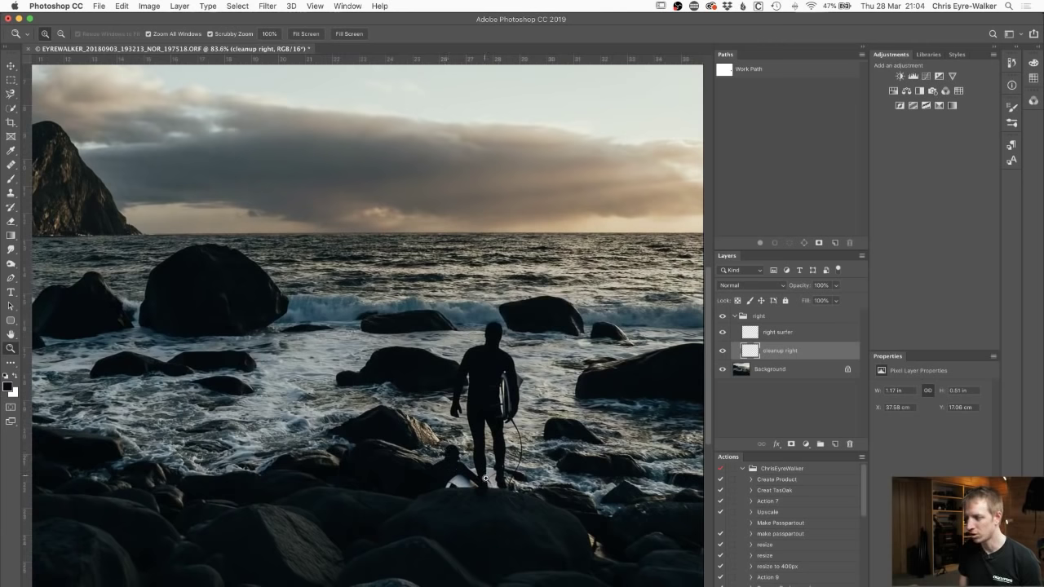
drag(506, 459, 445, 455)
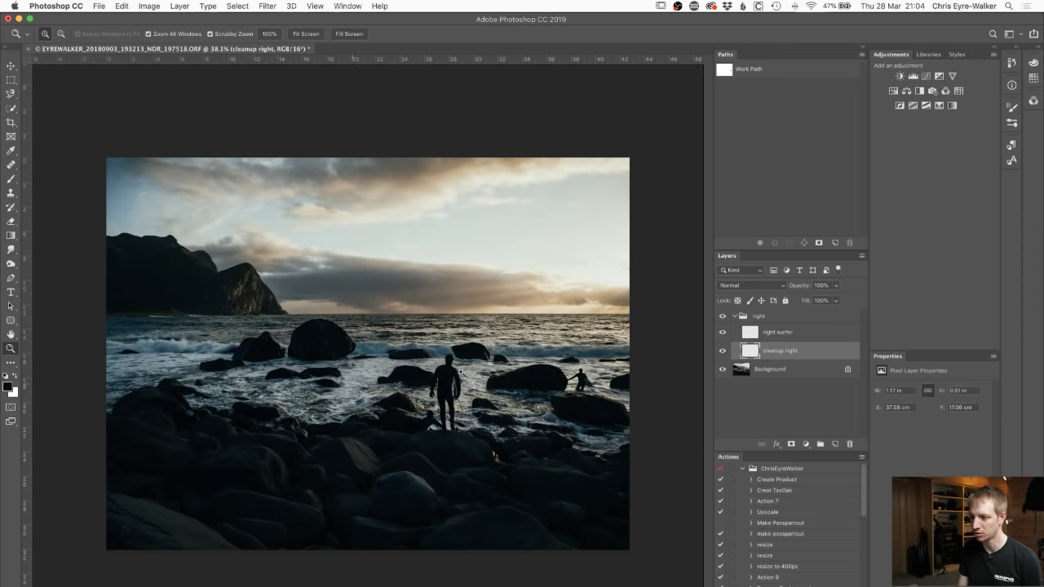
drag(462, 403, 591, 403)
drag(349, 321, 454, 329)
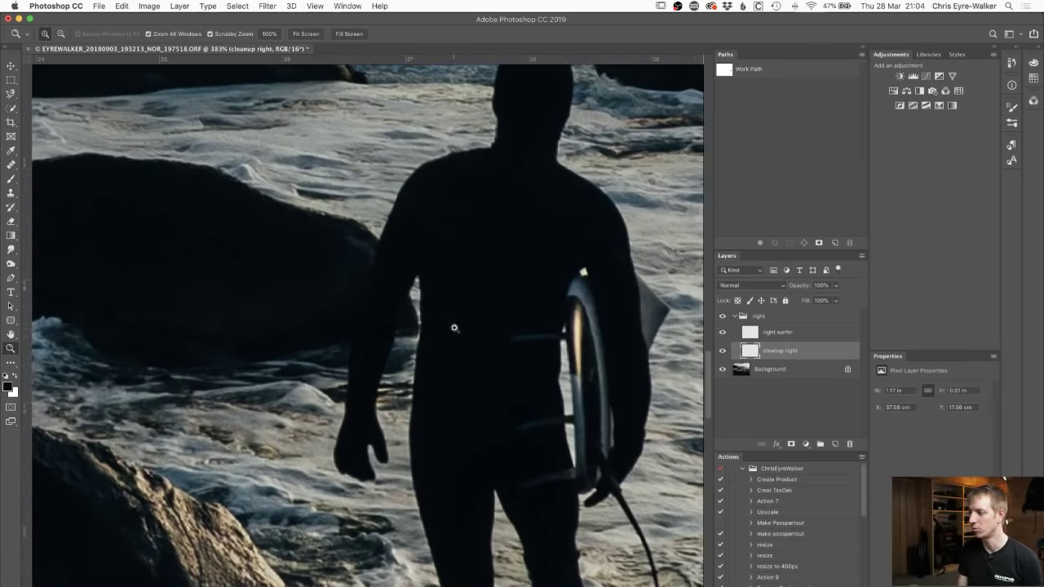
- On the Background layer, start a Pen path at the centre surfer's left shoulder, tracing the outer arm and around the hand
click(761, 366)
drag(473, 375, 443, 296)
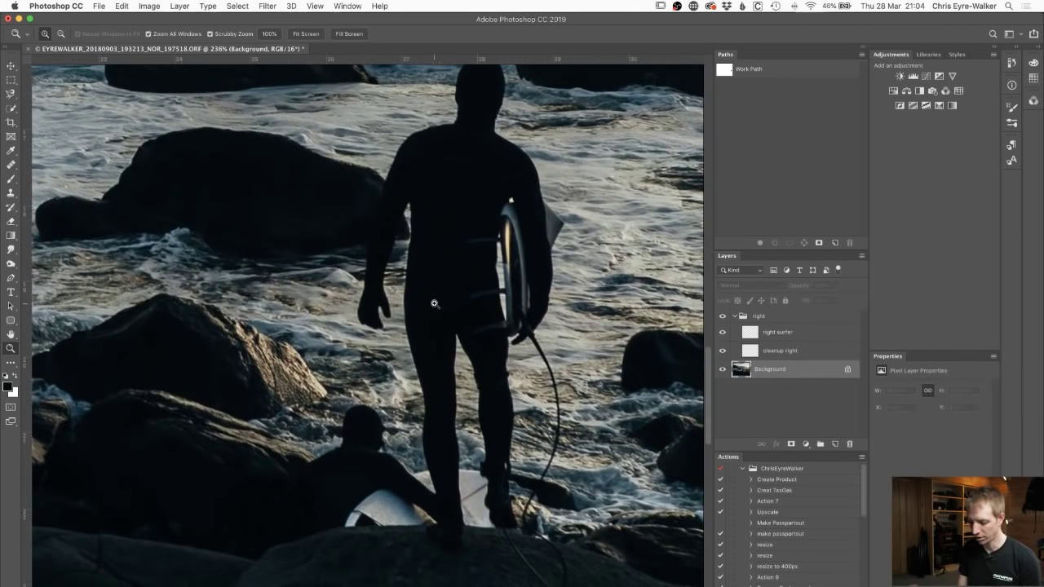
key(p)
drag(415, 136, 438, 207)
key(super+z)
key(z)
key(p)
drag(418, 267, 416, 289)
drag(392, 369, 391, 405)
drag(377, 453, 425, 444)
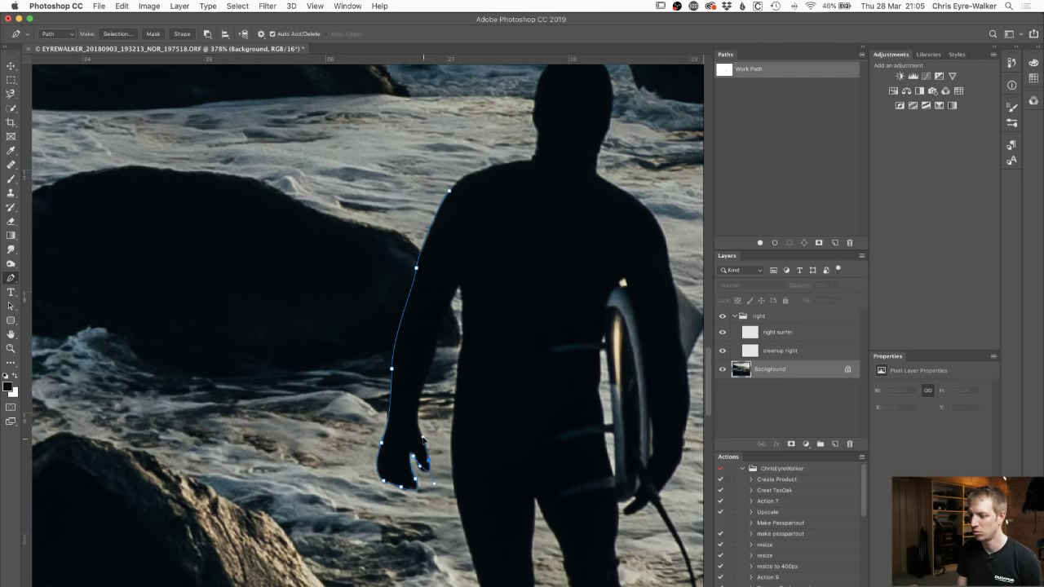
- Continue the path up the inner edge of the left arm to the armpit and down the torso to the hip
click(422, 467)
drag(420, 428, 432, 358)
drag(443, 317, 453, 302)
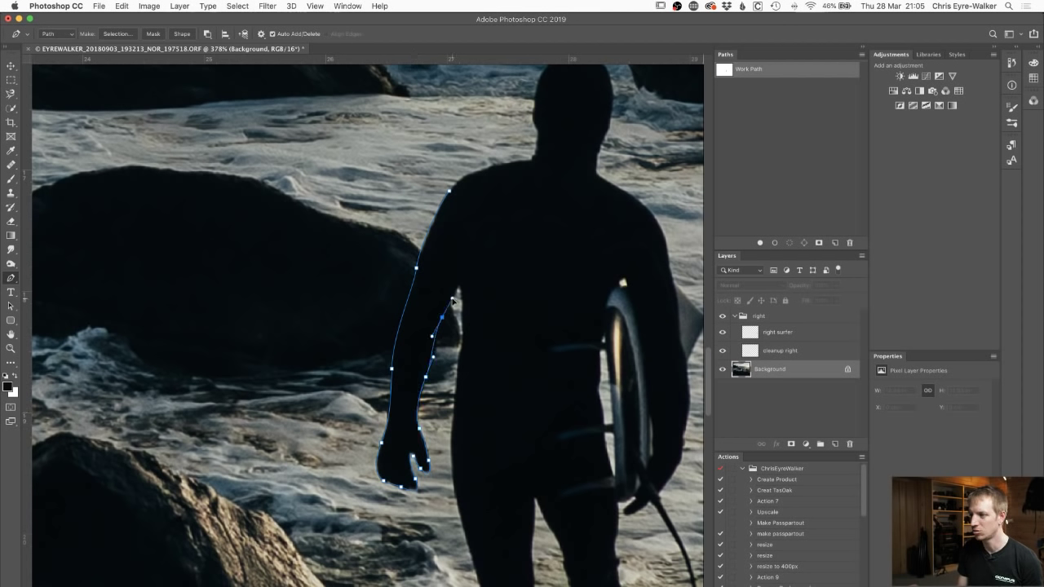
click(459, 288)
drag(462, 337, 458, 373)
drag(457, 494, 468, 546)
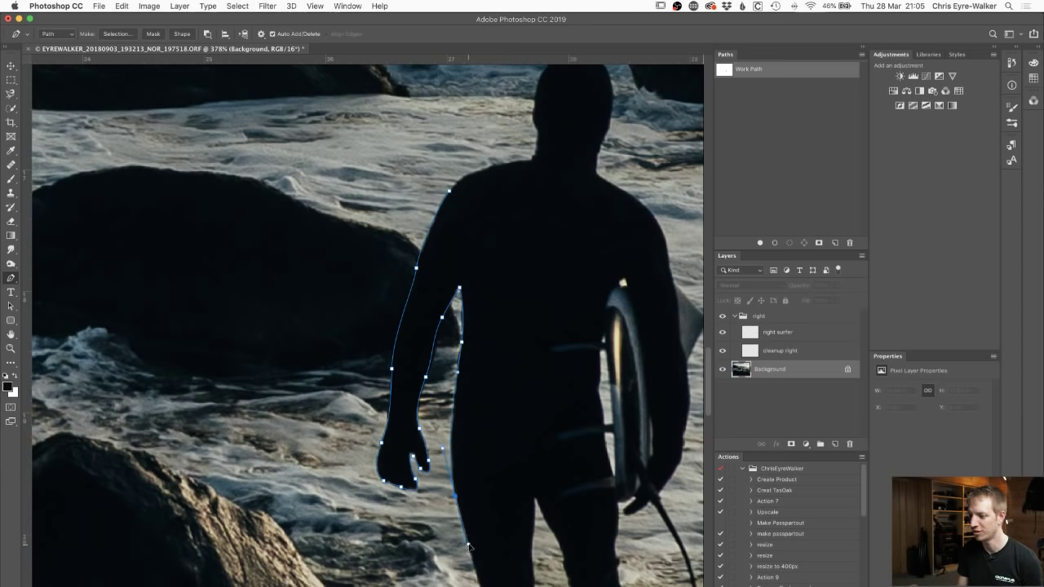
- Extend the path down the outer edge of the surfer's left leg and around the foot on the rock
scroll(481, 535, down, 5)
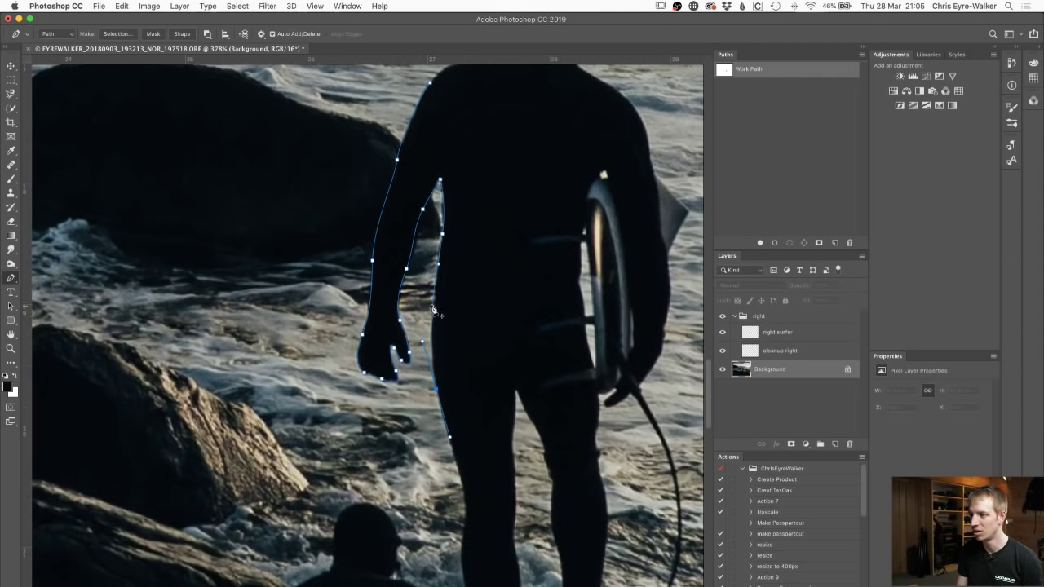
scroll(436, 338, down, 7)
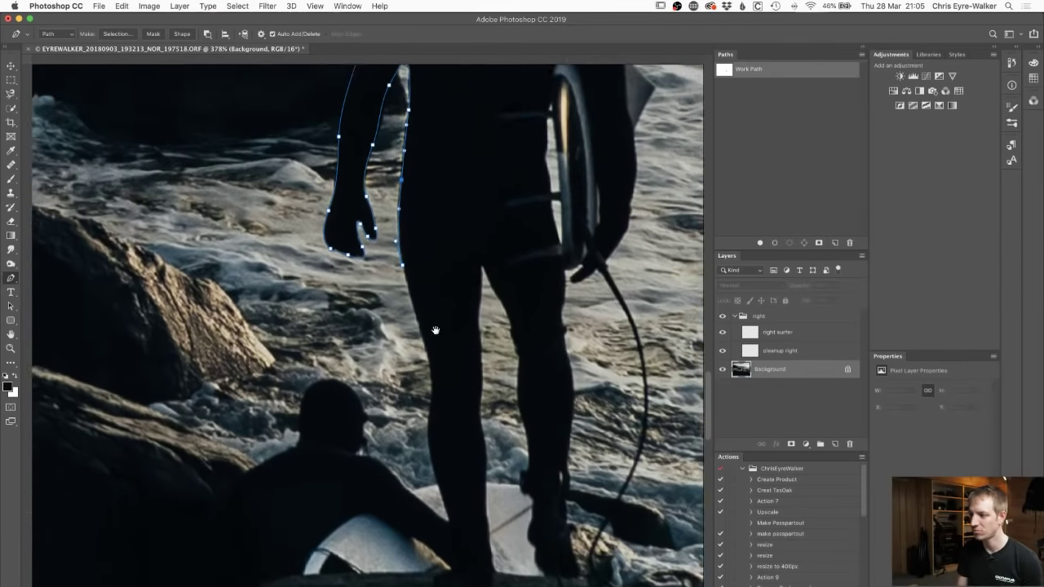
drag(425, 342, 425, 372)
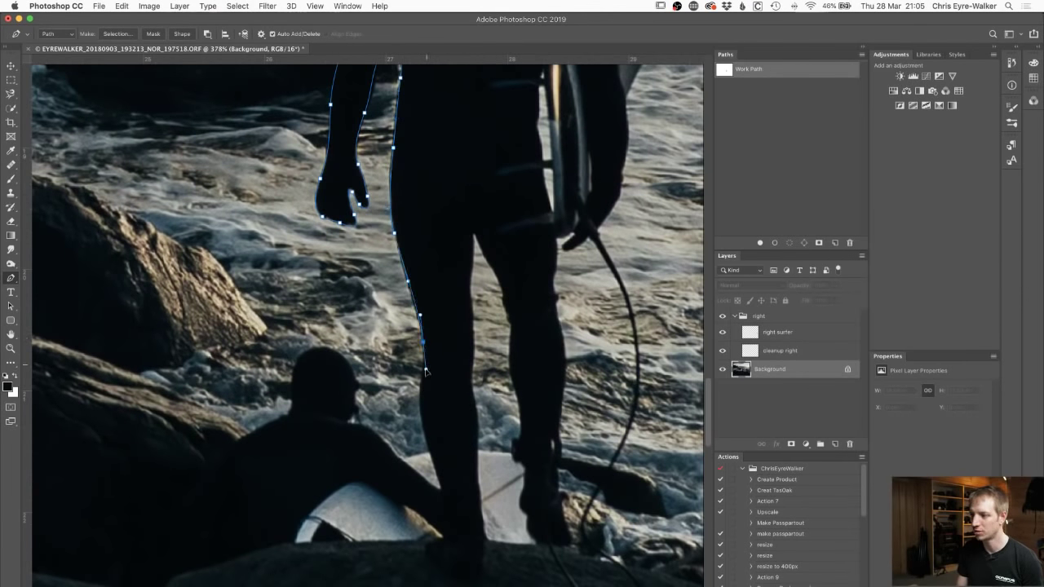
drag(423, 432, 412, 378)
drag(425, 432, 452, 481)
- Trace the path up the inner edge of the left leg from the ankle to the crotch
drag(454, 433, 451, 390)
drag(447, 338, 448, 313)
drag(440, 265, 442, 232)
click(443, 303)
drag(444, 304, 446, 300)
drag(442, 198, 438, 163)
click(437, 152)
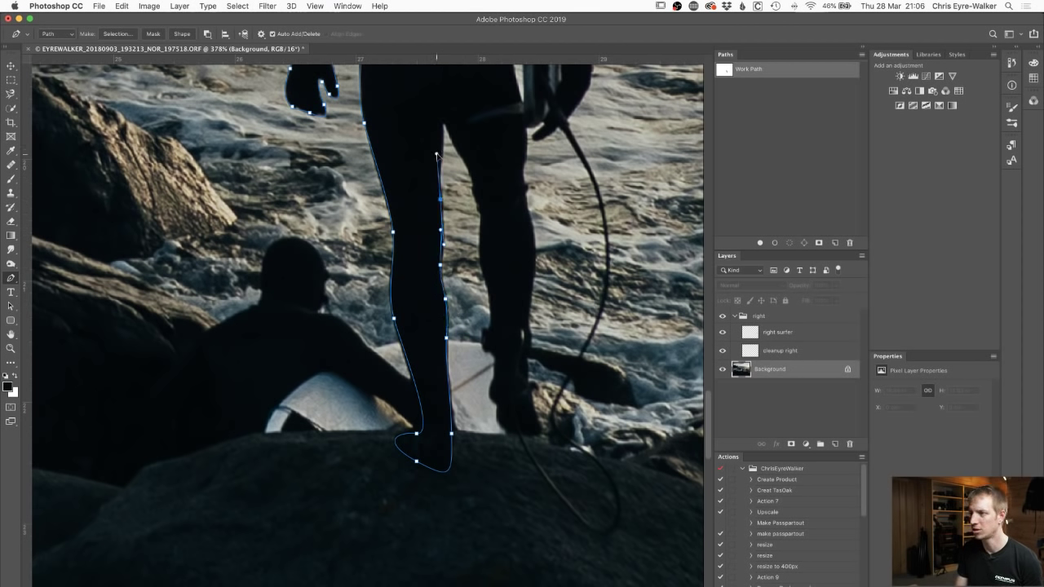
click(443, 125)
- Continue the path from the crotch down the inner edge of the right thigh and past the knee
click(442, 232)
drag(455, 145, 462, 161)
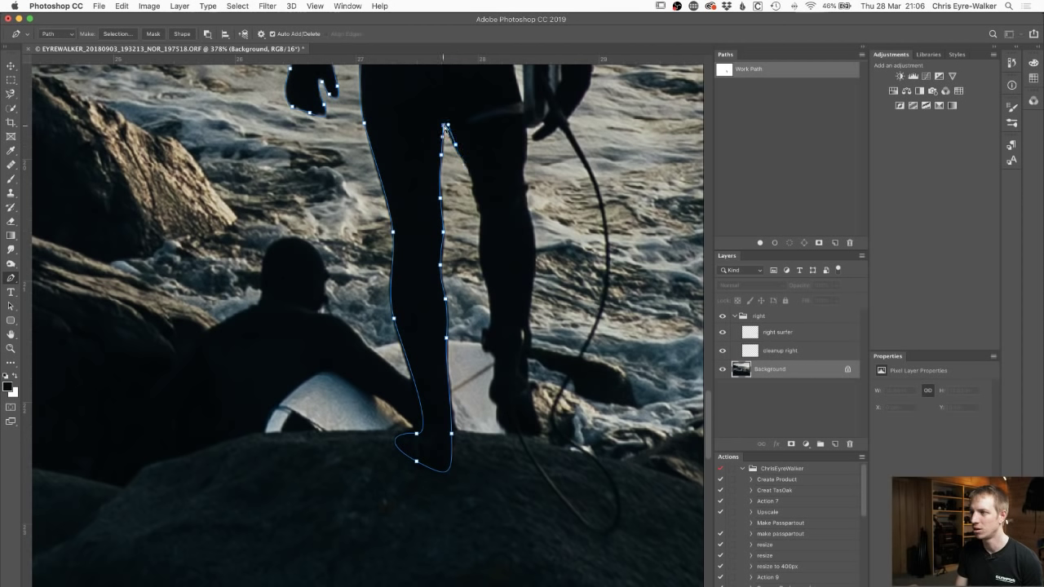
click(462, 162)
click(471, 178)
drag(478, 193, 487, 220)
click(486, 222)
click(482, 265)
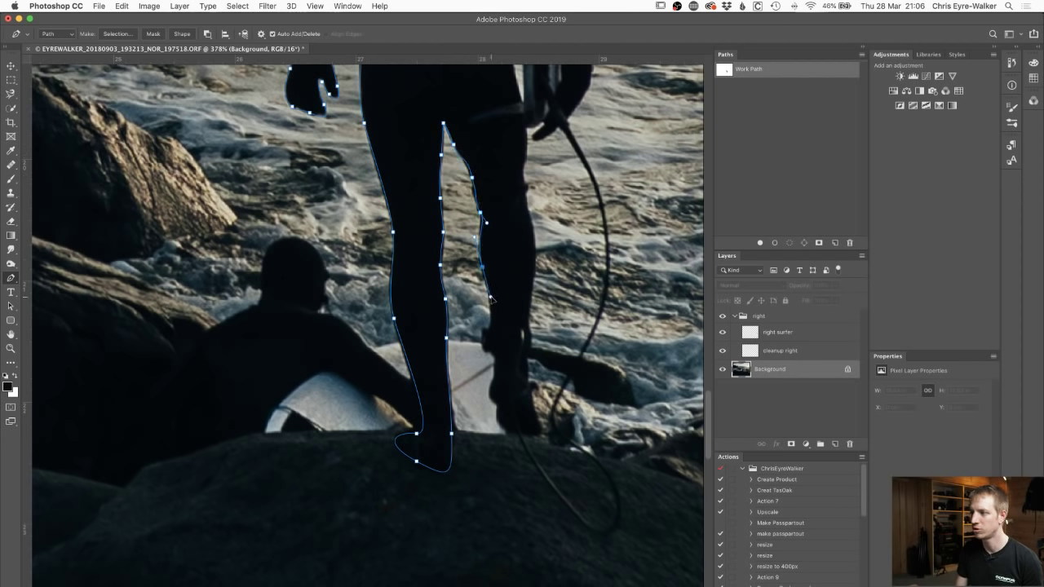
click(492, 304)
- Trace the path down the inner edge of the right calf and around the heel and sole of the foot
click(486, 327)
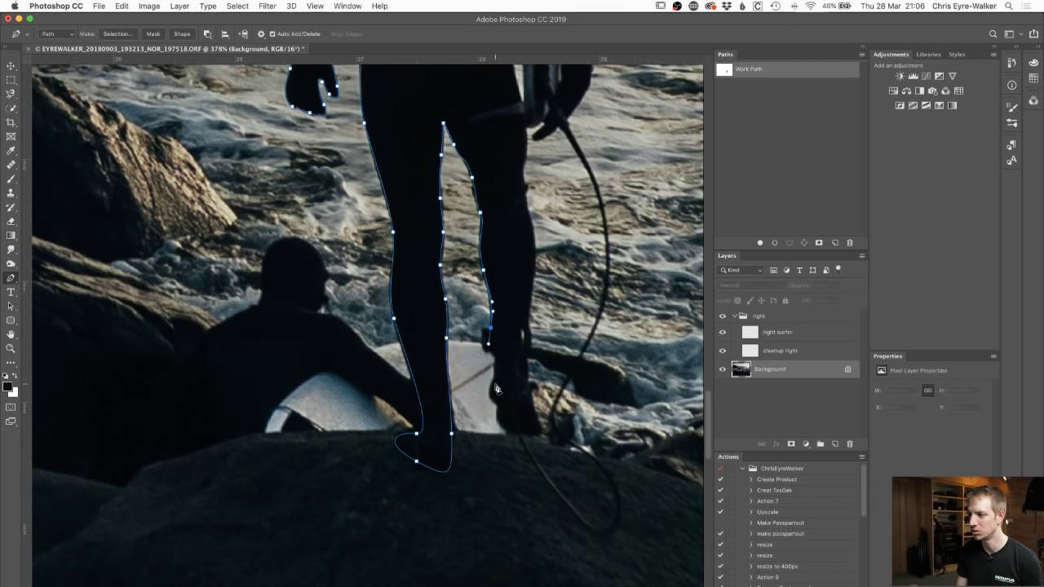
key(super+z)
drag(497, 348, 502, 412)
click(501, 410)
click(499, 423)
click(506, 429)
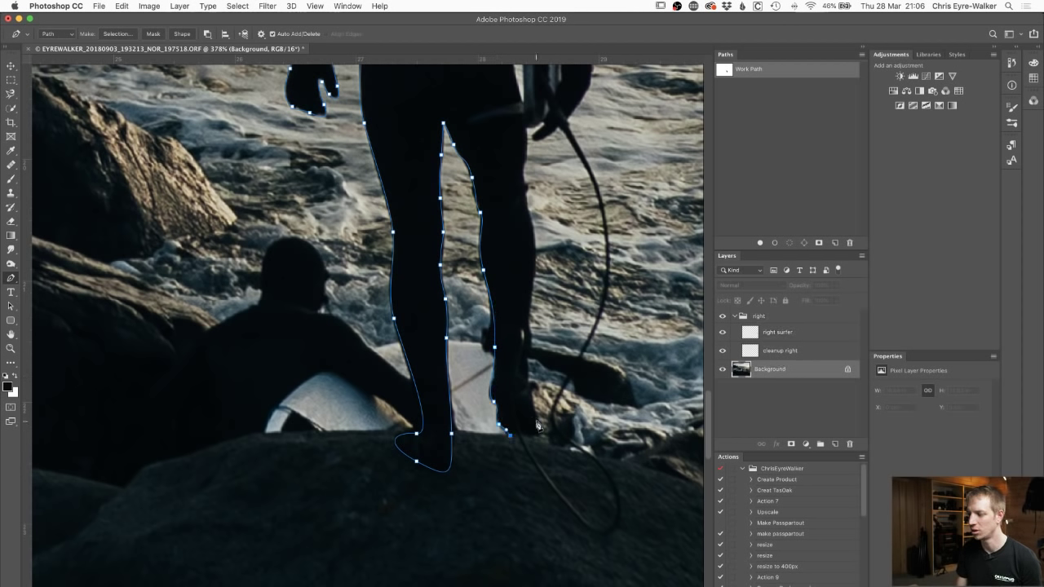
click(561, 451)
- Extend the path up the outer edge of the right leg from the foot to the thigh
drag(518, 385, 512, 380)
drag(534, 289, 523, 331)
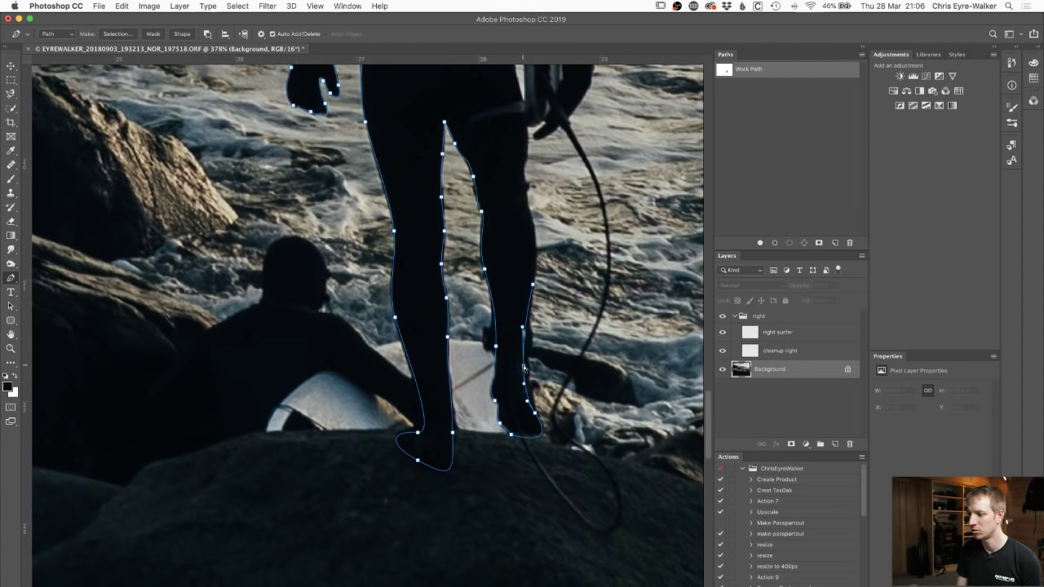
drag(524, 369, 530, 365)
drag(534, 248, 531, 355)
drag(526, 316, 523, 234)
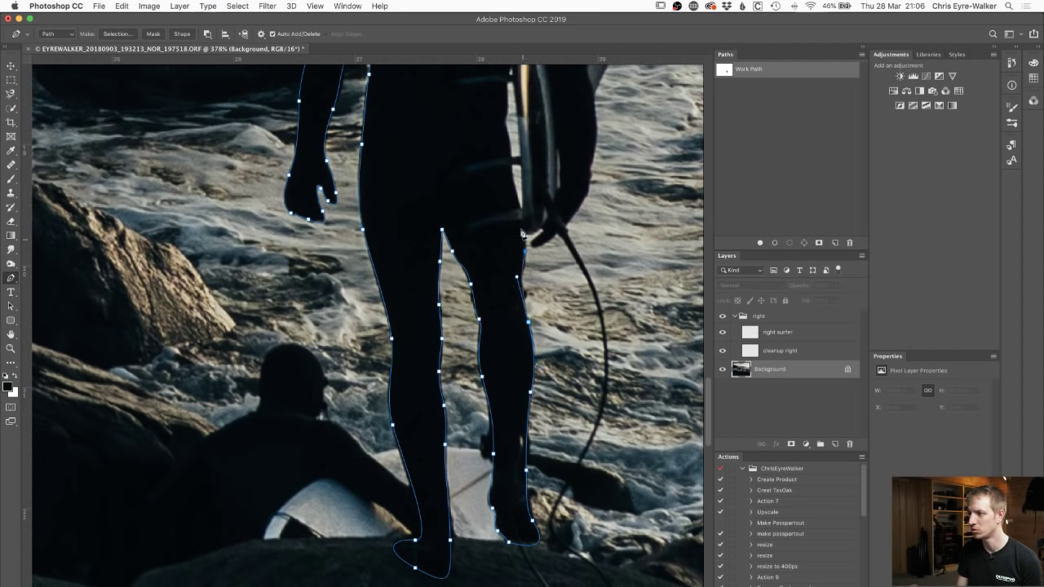
- Trace the path beneath the surfboard and around the fingers of the surfer's right hand
click(525, 236)
click(541, 229)
click(532, 233)
click(544, 234)
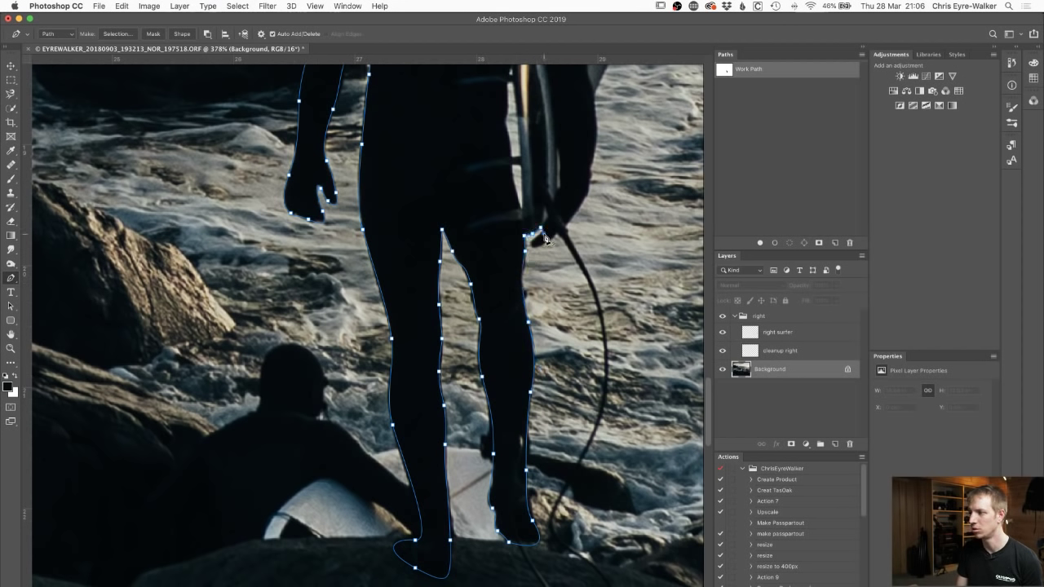
drag(533, 245, 569, 217)
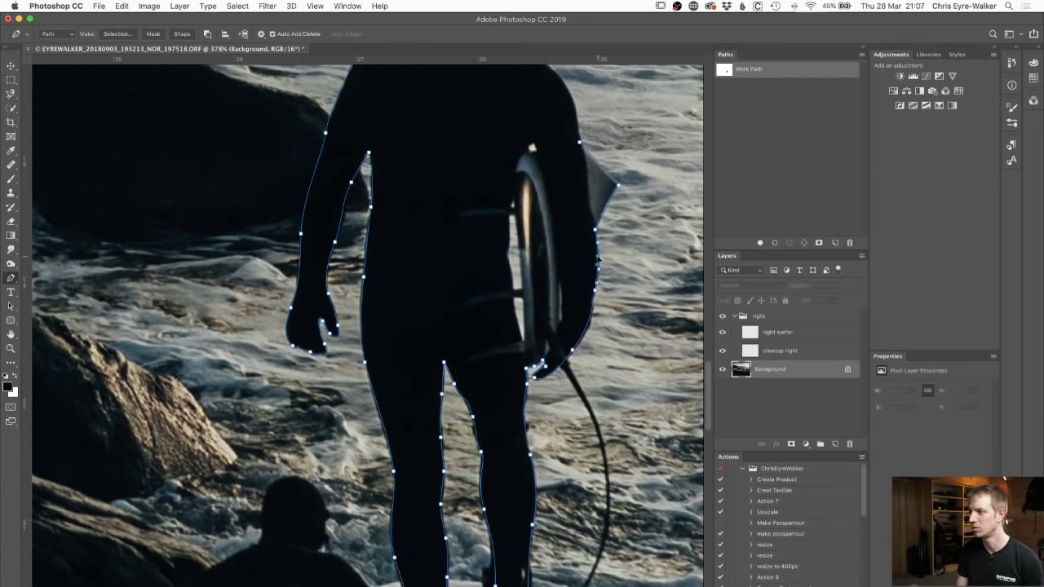
- Continue the path up the right arm, around the protruding surfboard fin, and over the shoulder and head to the neck
drag(571, 184, 600, 346)
drag(569, 217, 522, 196)
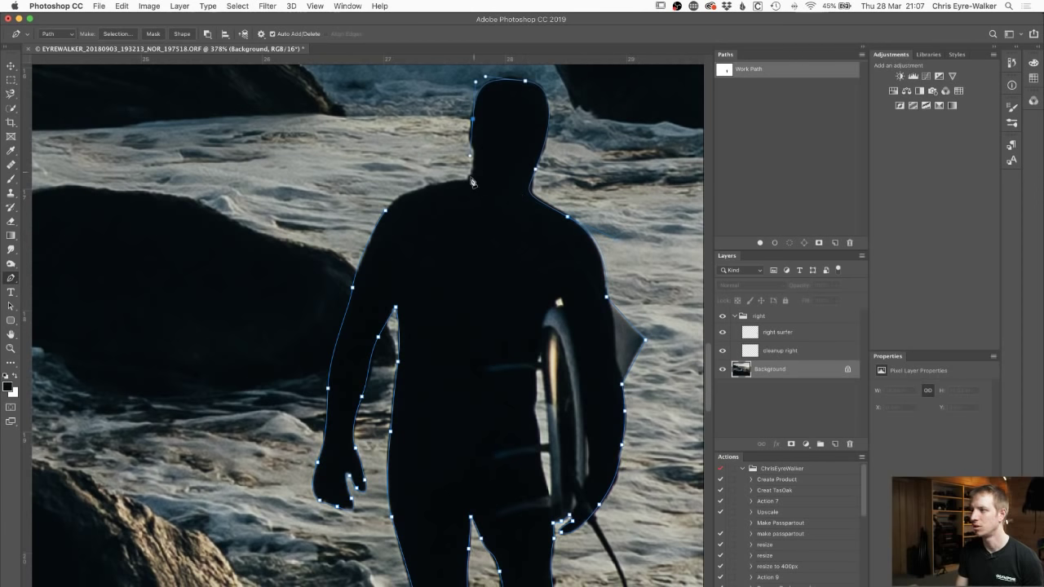
drag(462, 185, 439, 192)
- Close the path along the top of the surfer's left shoulder, from the path's starting point to the neck
click(385, 212)
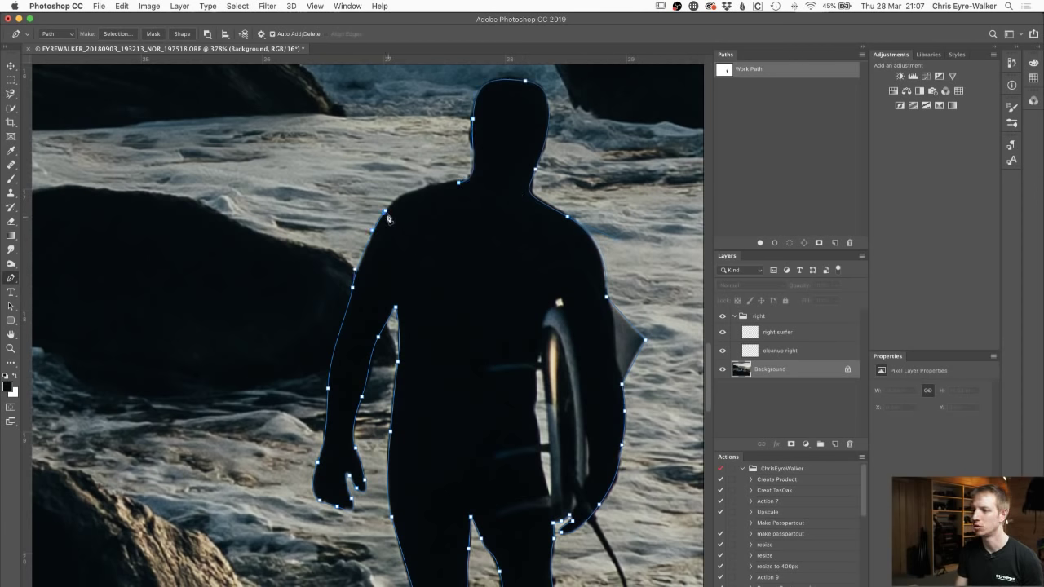
click(431, 190)
drag(431, 190, 431, 187)
click(459, 184)
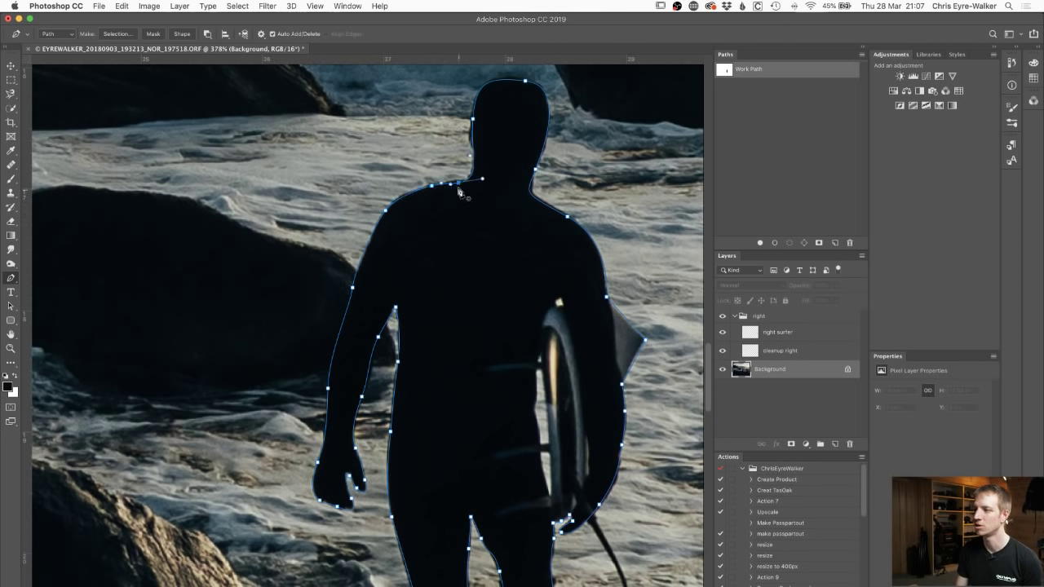
drag(488, 178, 482, 180)
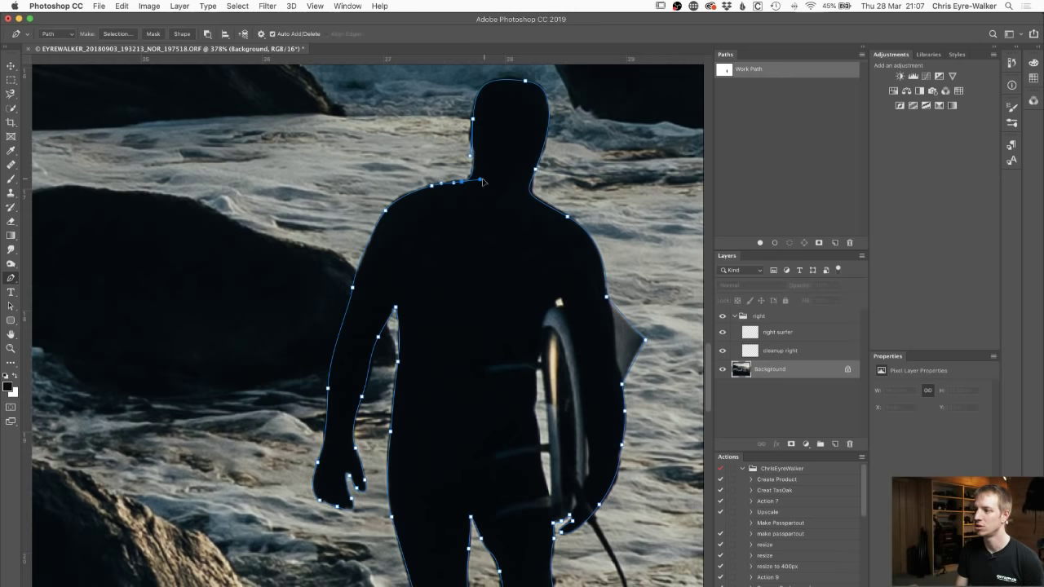
- Convert the surfer path into a selection and copy the selected surfer onto a new layer
key(super+Return)
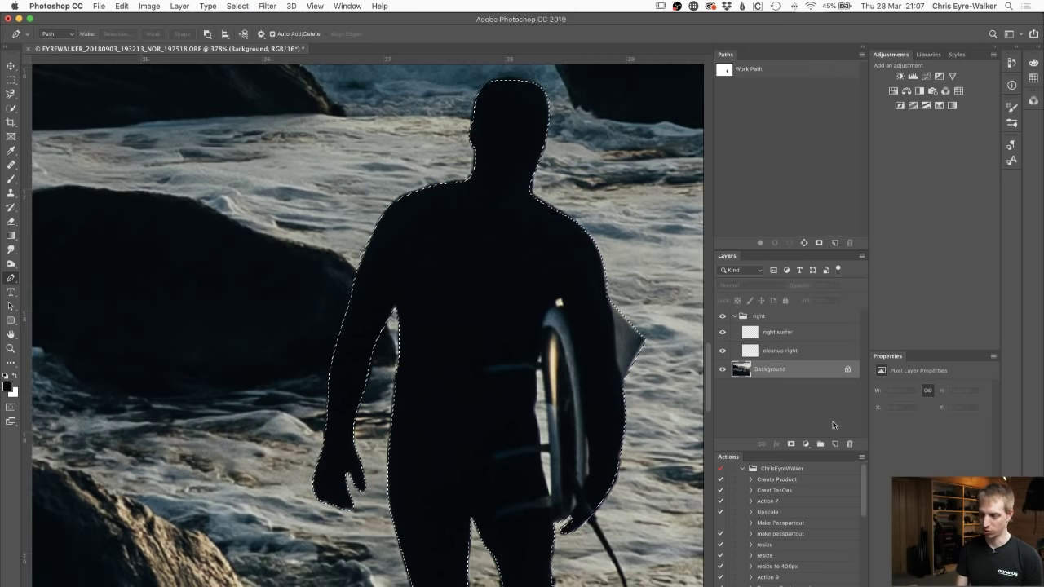
key(super+0)
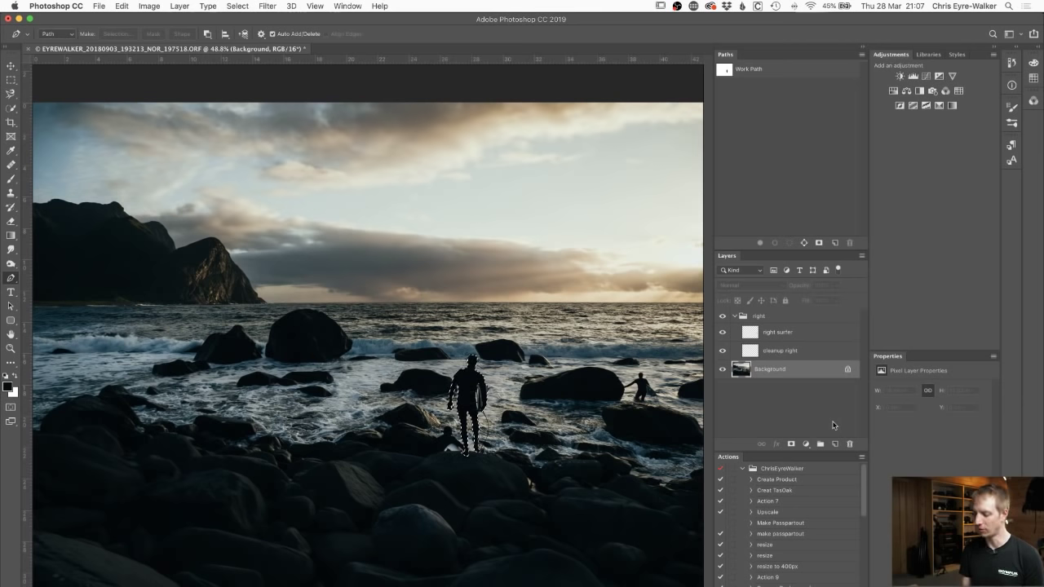
key(super+j)
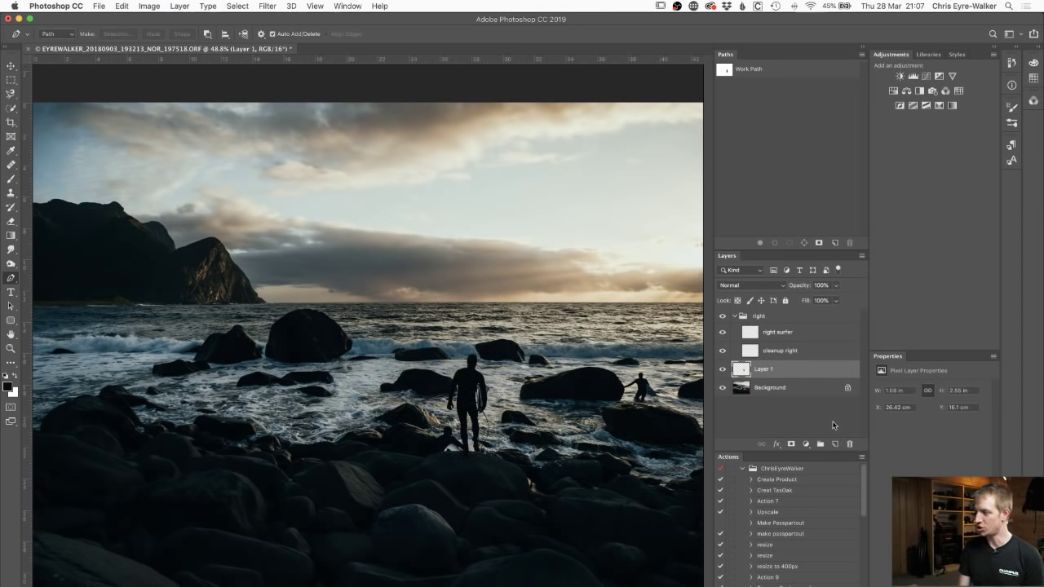
- View the cut-out surfer layer on its own and compare it with all layers shown
alt+click(723, 370)
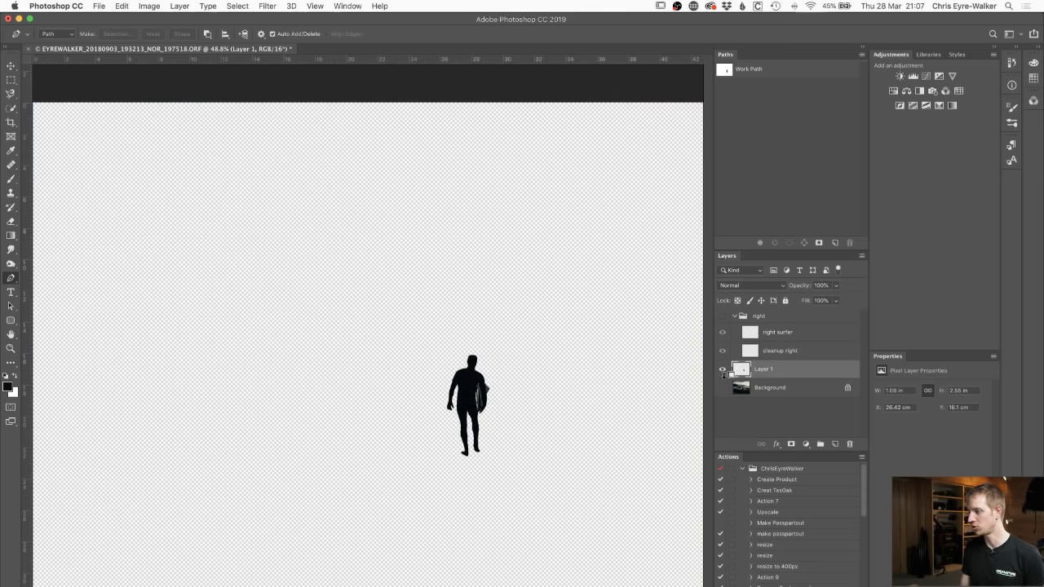
alt+click(722, 371)
alt+click(722, 371)
alt+click(722, 372)
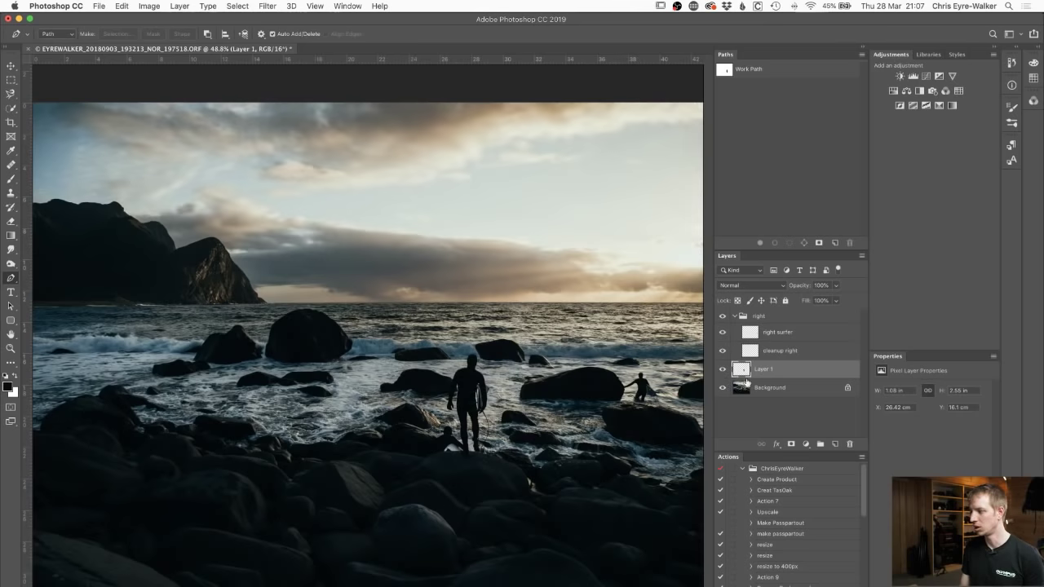
- Collapse the "right" group and add an empty layer directly beneath the cut-out surfer layer
click(735, 315)
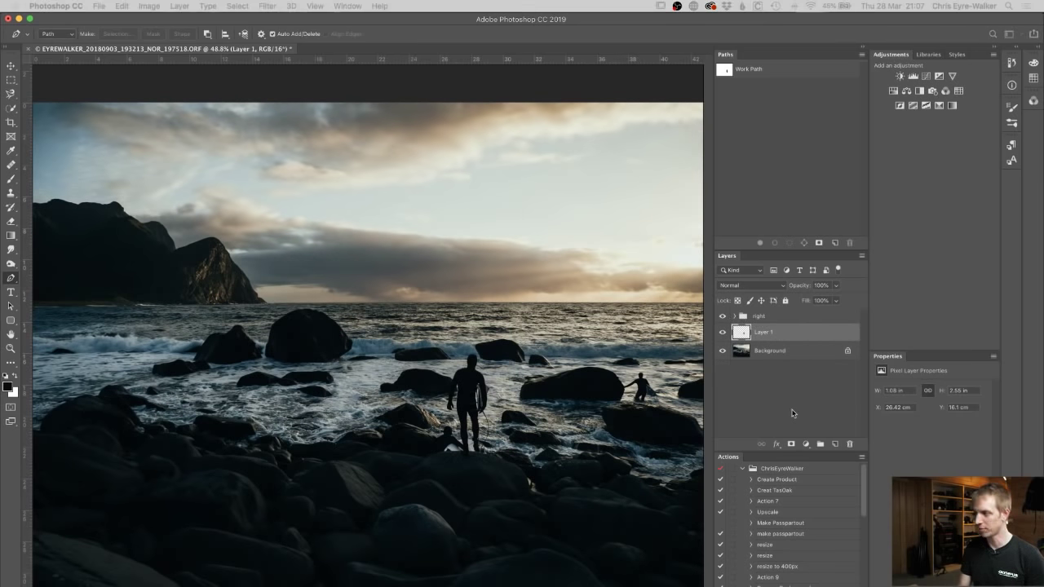
click(632, 295)
drag(810, 335, 796, 365)
- Rename the cut-out surfer layer as "surfer centre"
double_click(763, 332)
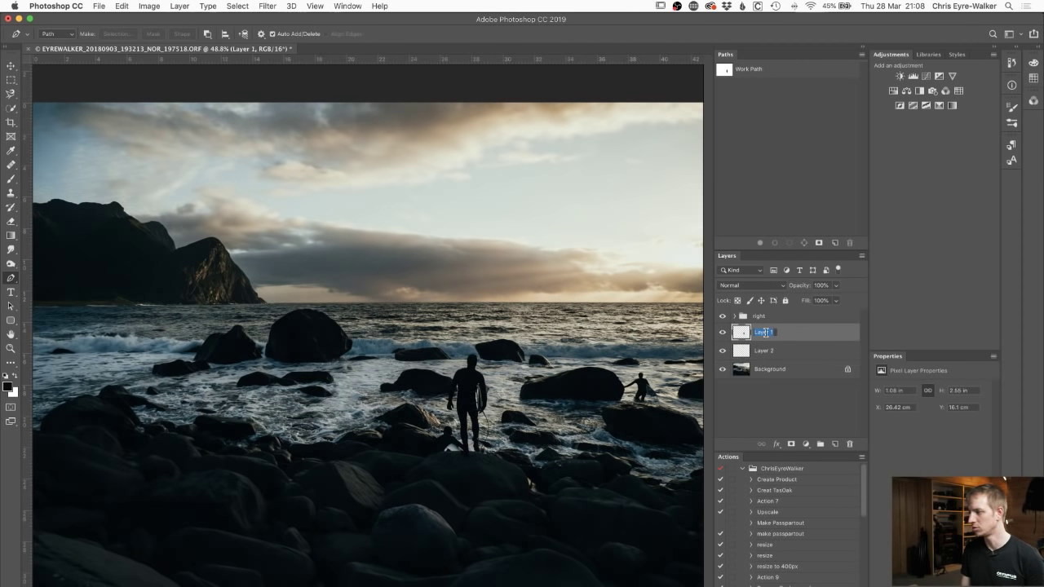
text(surfer centre)
key(Return)
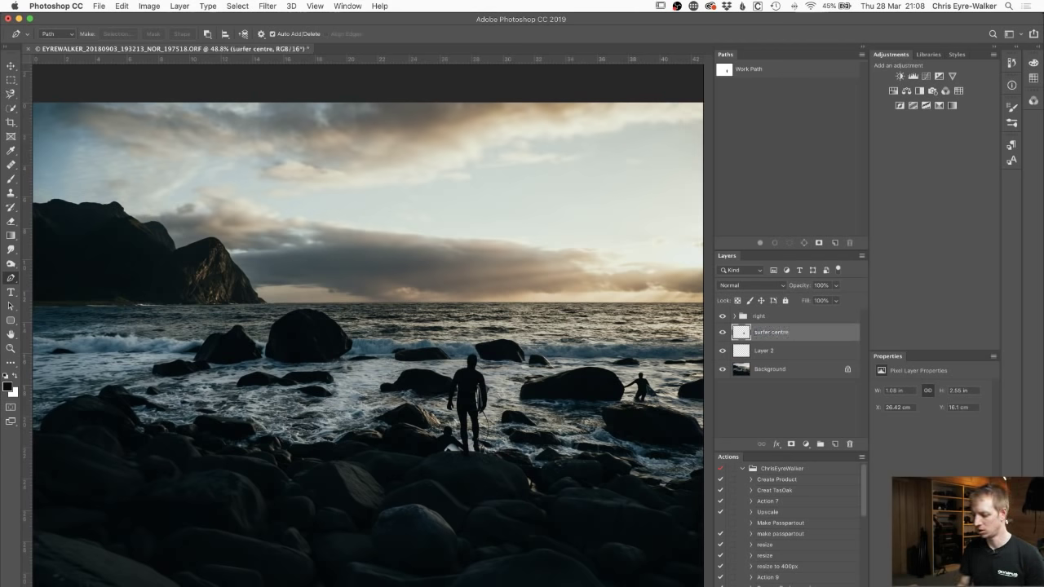
- Rename the empty layer beneath "surfer centre" as "cleanup centre"
click(760, 352)
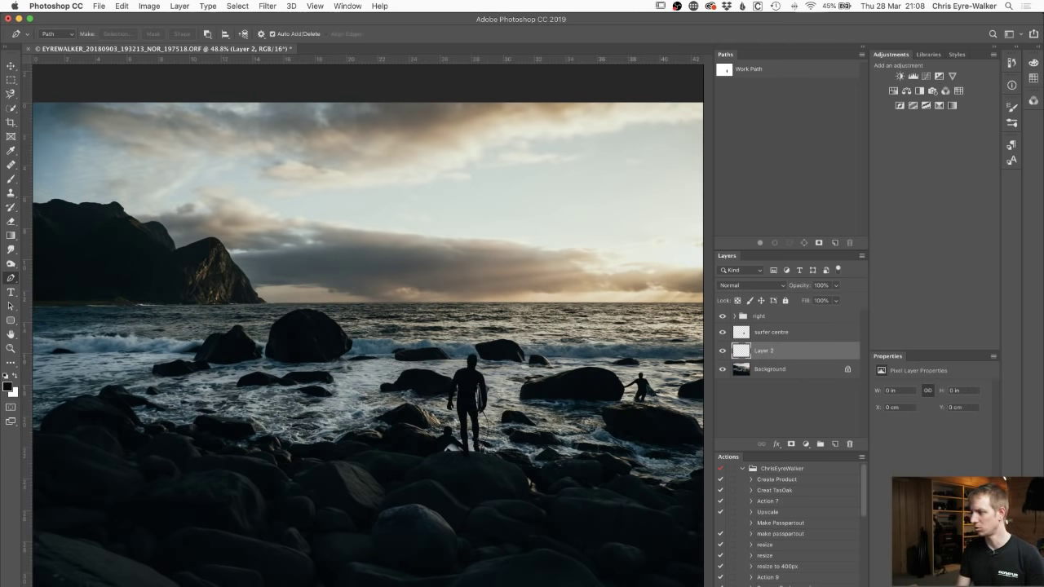
double_click(767, 352)
key(Return)
double_click(767, 351)
text(c)
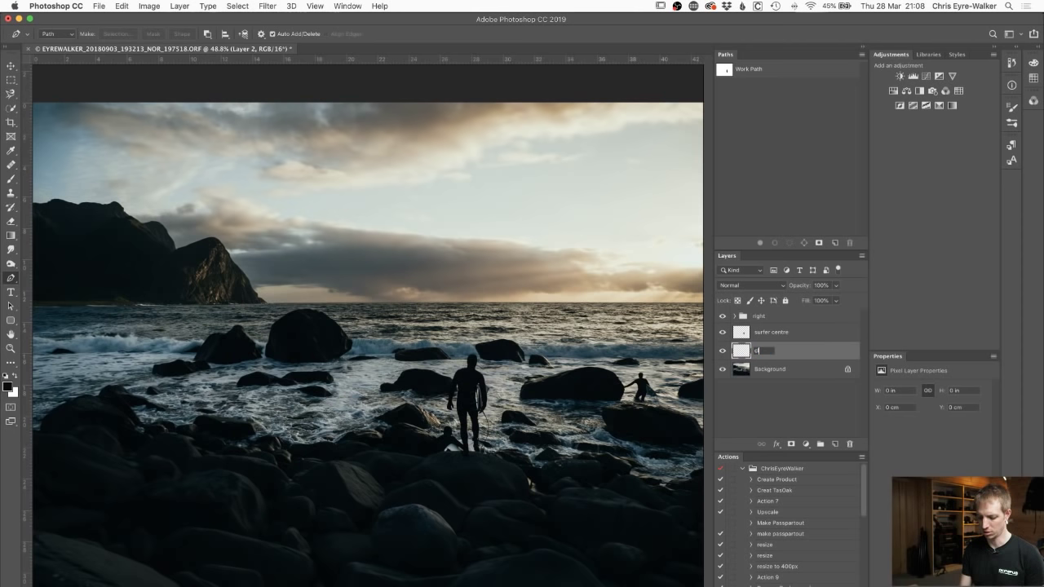
text(leanup centre)
key(Return)
- Clone water with the Clone Stamp over the end of the rock that touches the centre surfer's left arm
key(z)
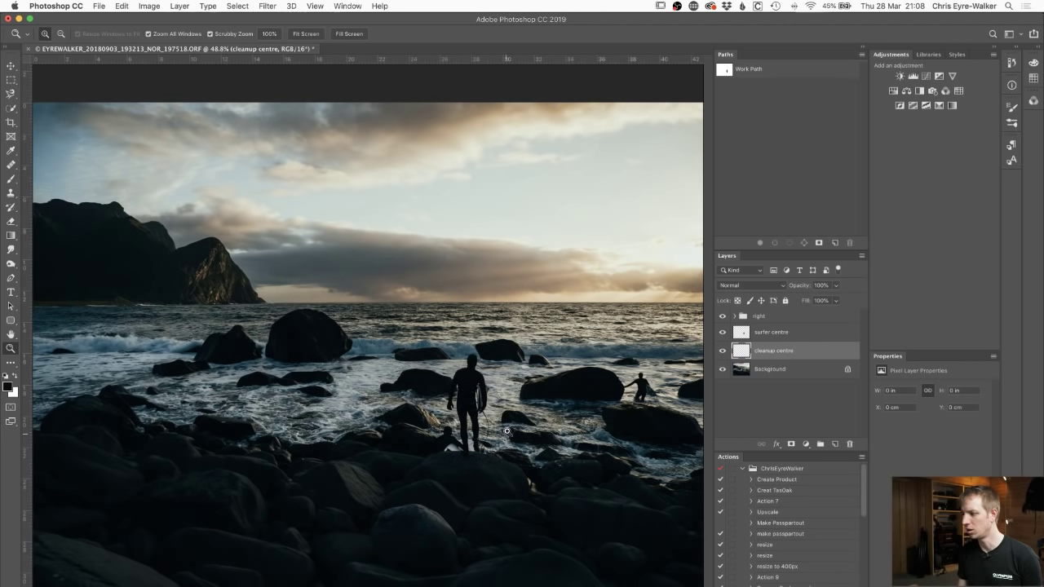
drag(488, 405, 522, 404)
key(s)
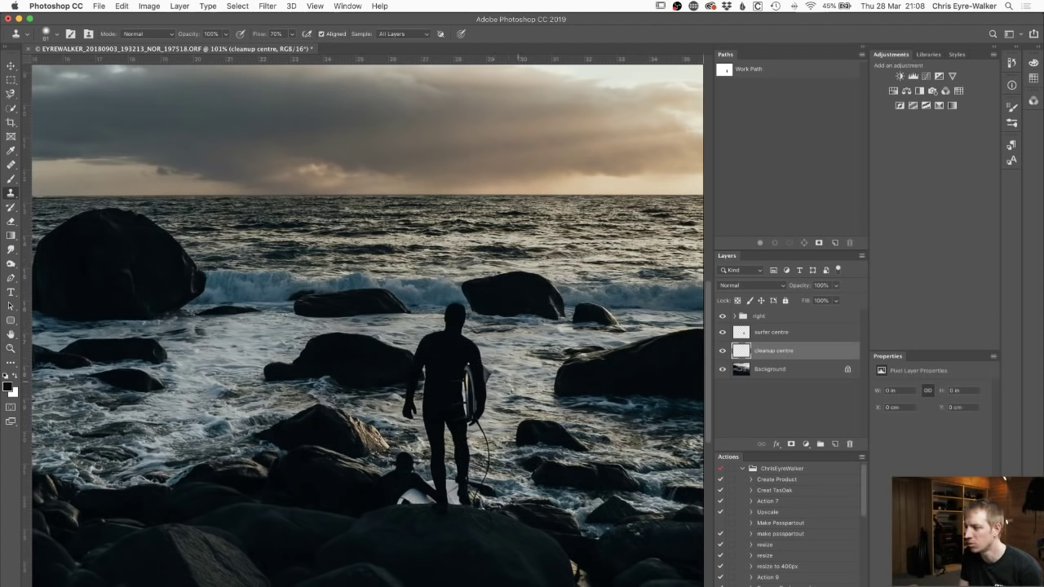
mouse_move(412, 358)
mouse_down()
mouse_move(405, 372)
mouse_move(417, 385)
mouse_move(406, 382)
mouse_move(397, 350)
mouse_move(395, 401)
mouse_move(412, 394)
mouse_up()
drag(390, 350, 391, 360)
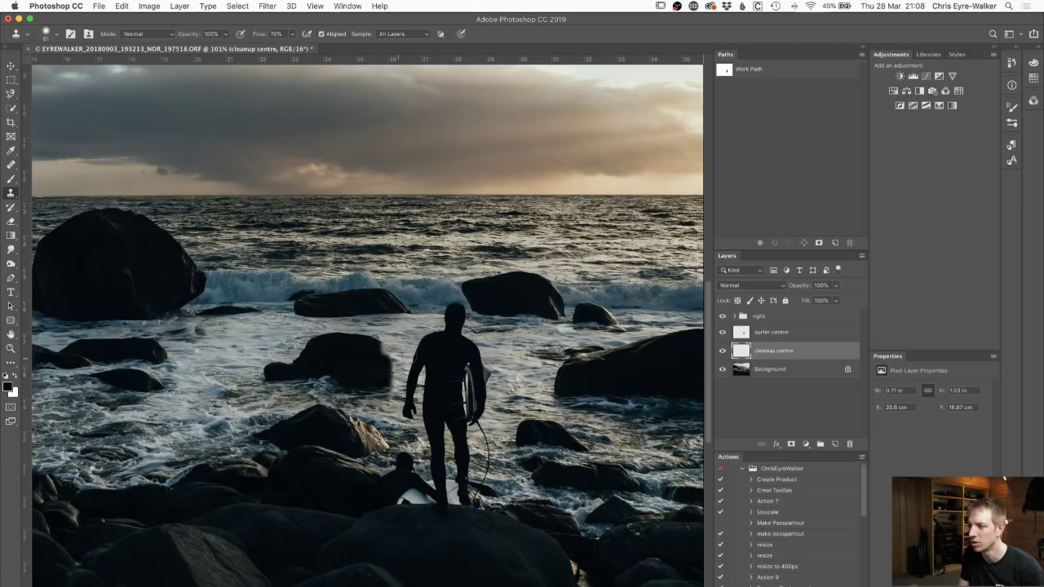
drag(398, 359, 534, 335)
alt+click(519, 348)
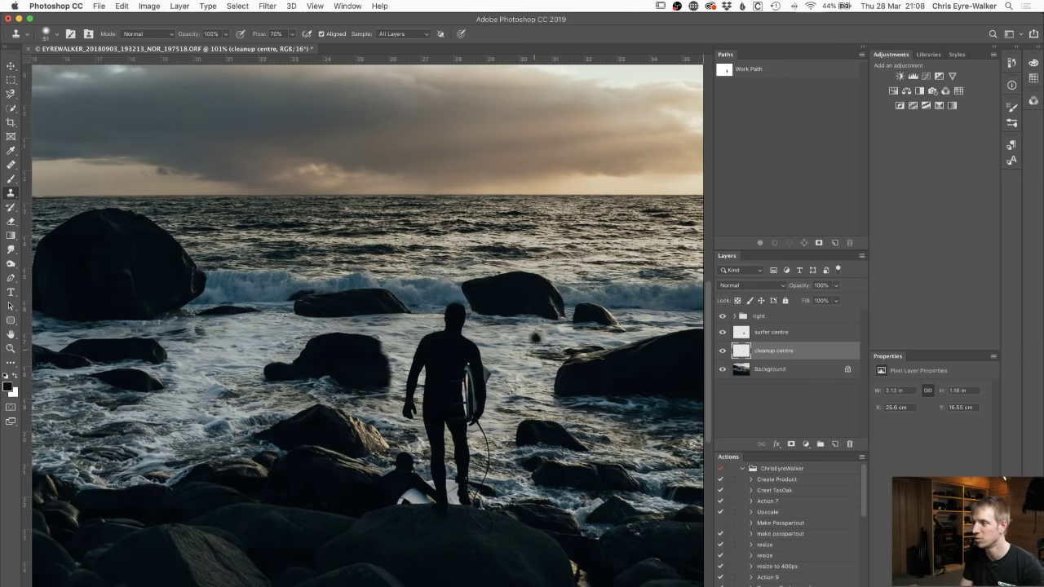
- Add an empty layer directly above "cleanup centre" and name it "reck centre"
key(z)
drag(385, 372, 431, 364)
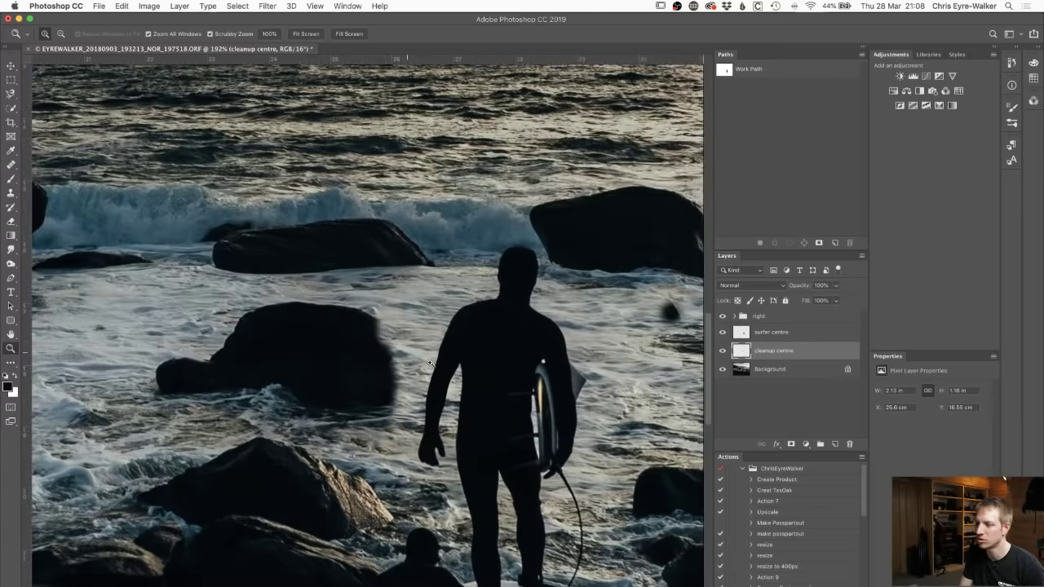
click(834, 443)
double_click(761, 352)
text(ck centre)
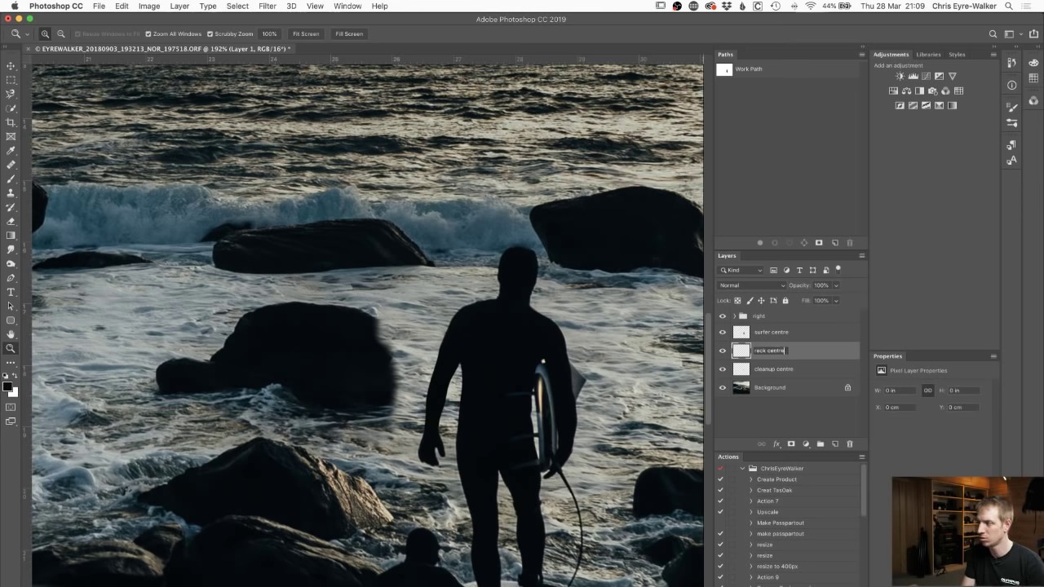
key(Return)
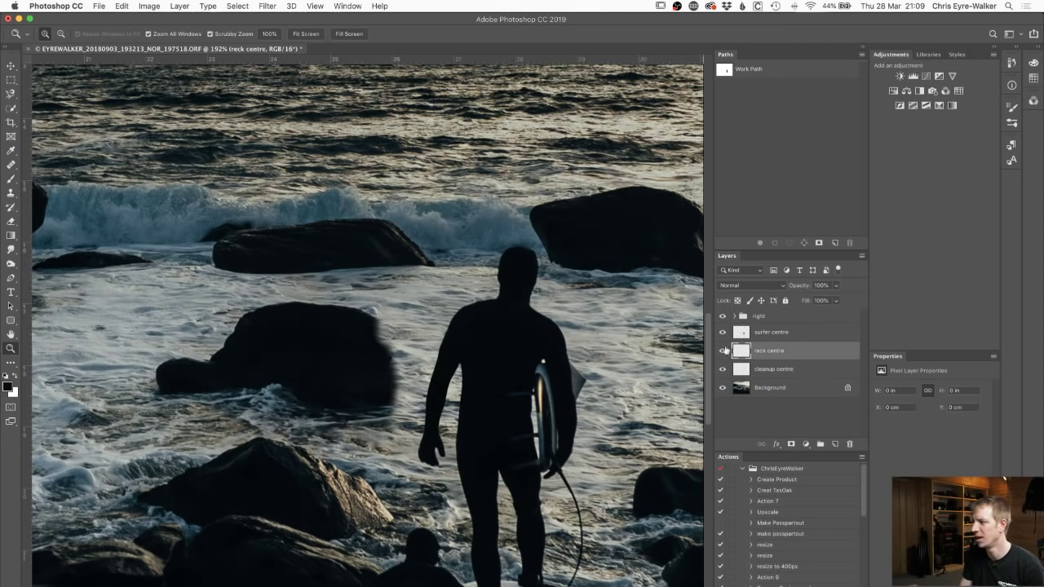
- On the Background layer, trace a closed Pen path around the right end of the large rock beside the centre surfer's head
drag(620, 349, 500, 375)
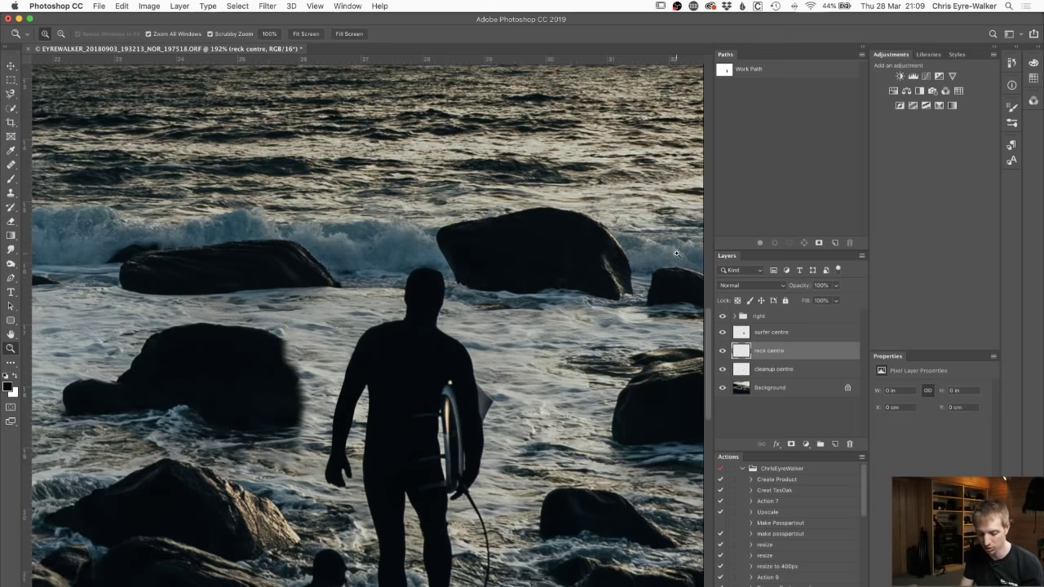
key(s)
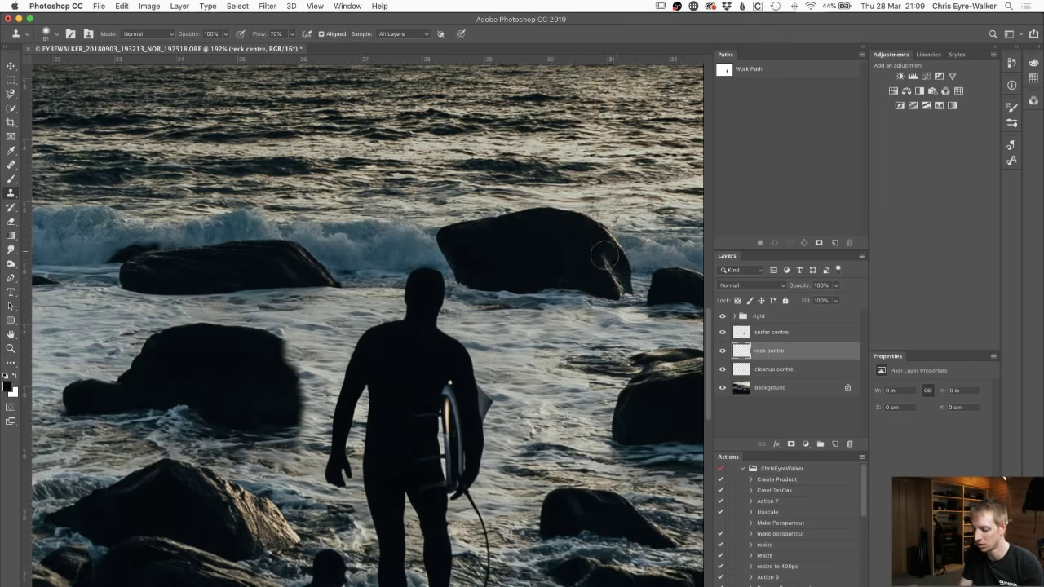
key(p)
click(774, 389)
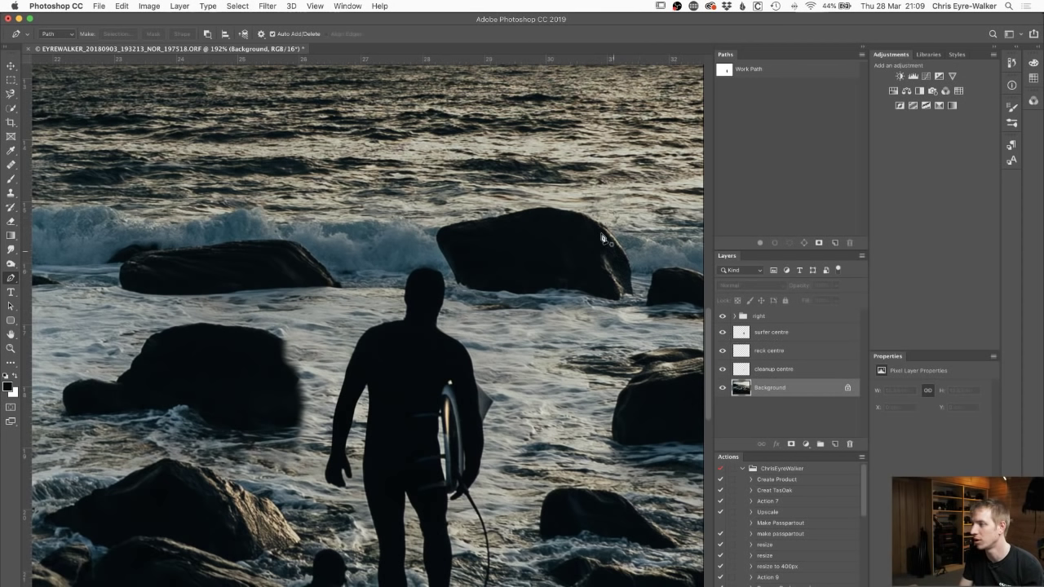
drag(581, 215, 599, 227)
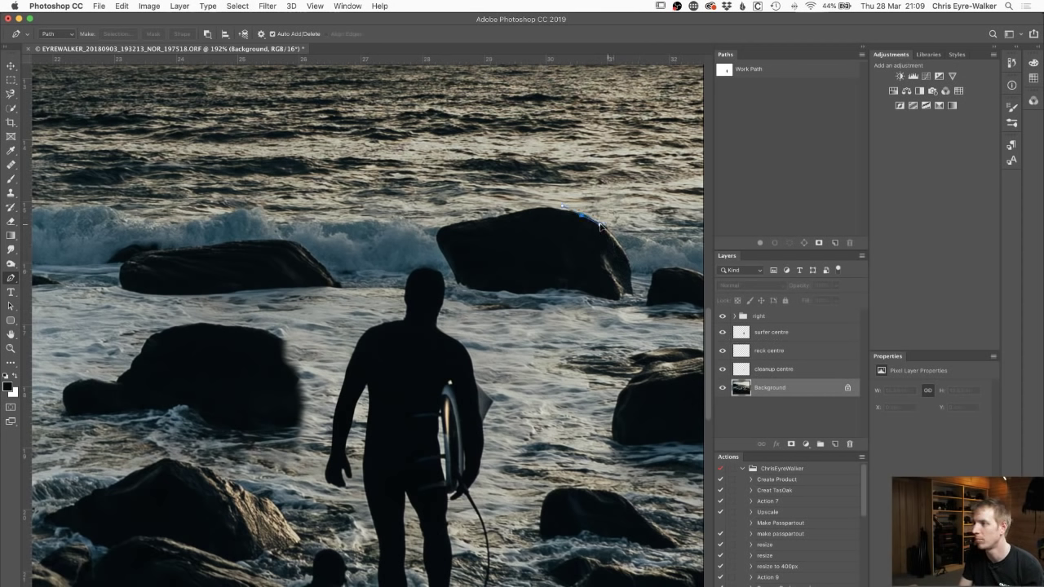
drag(629, 285, 630, 287)
click(635, 277)
key(super+z)
drag(631, 281, 631, 288)
click(635, 294)
click(620, 298)
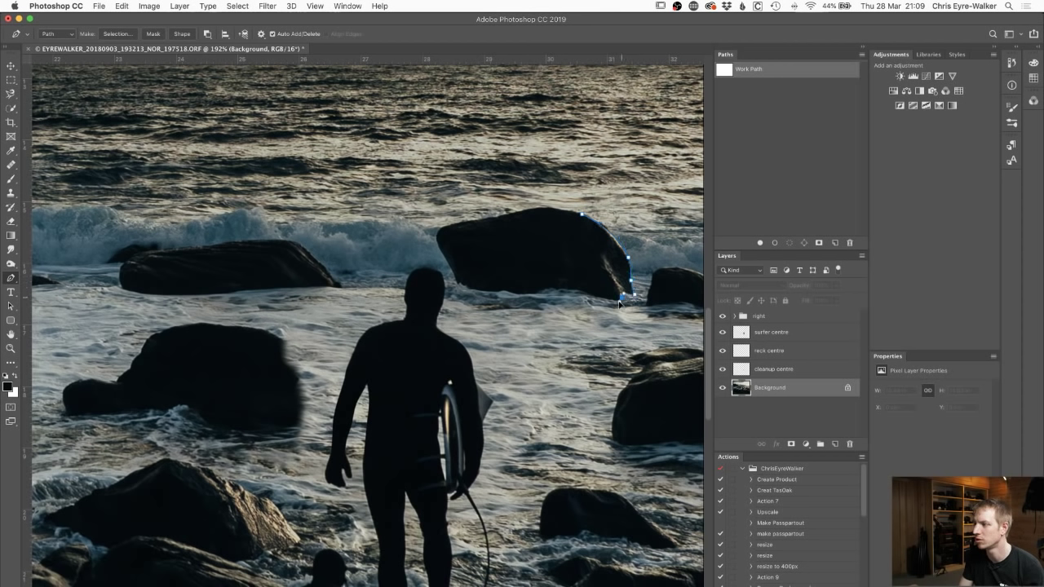
click(585, 294)
drag(582, 214, 654, 233)
click(616, 240)
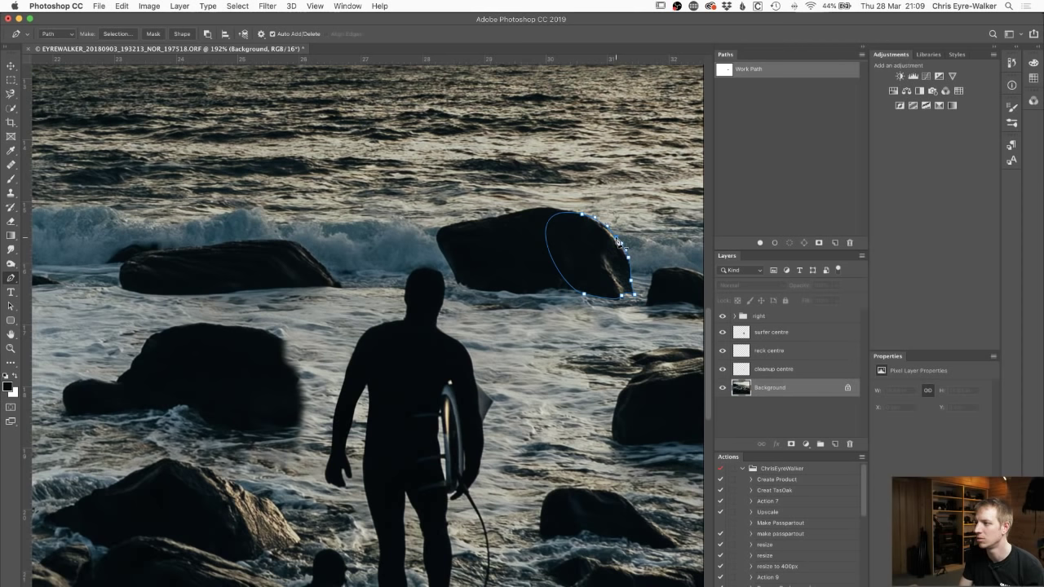
- Convert the rock path into a selection, copy that rock piece onto a new layer and check it on its own
key(super+Return)
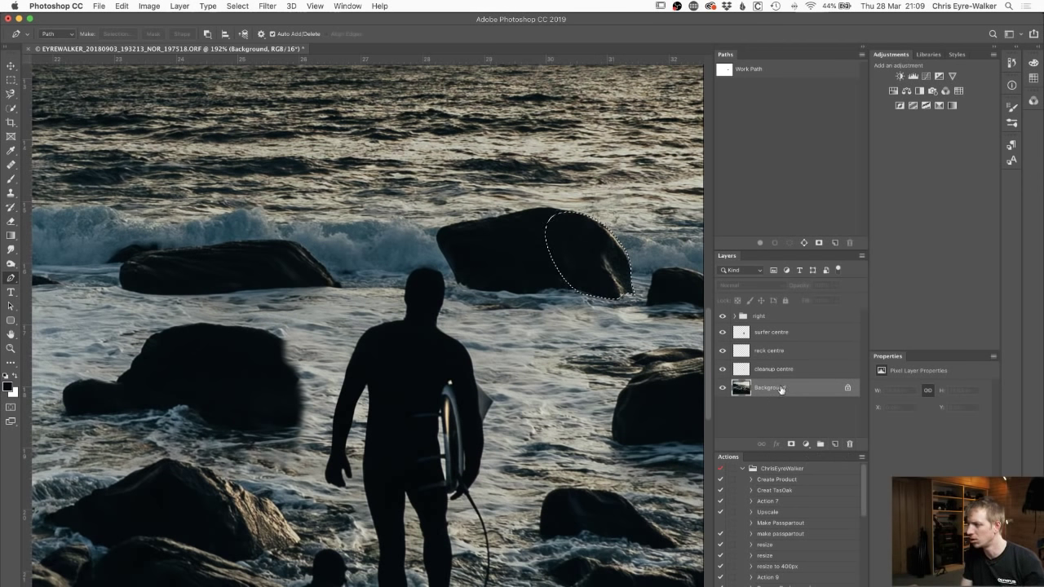
key(super+j)
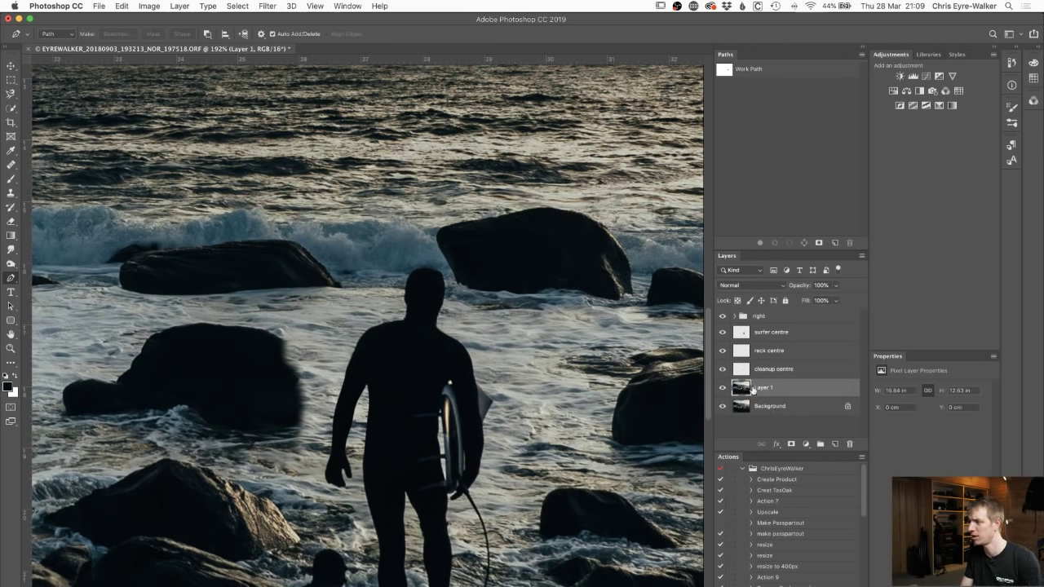
key(super+z)
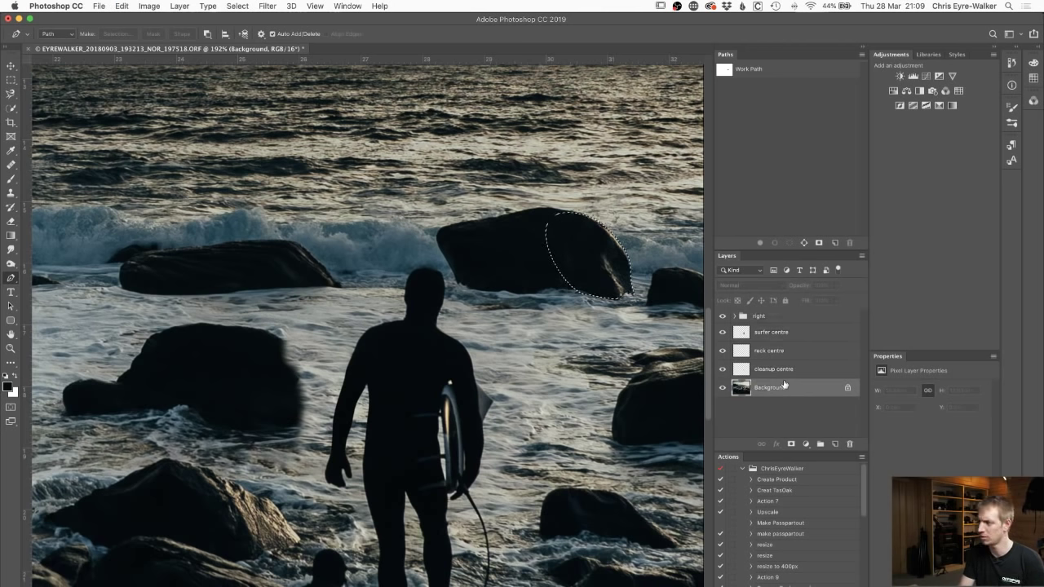
key(super+j)
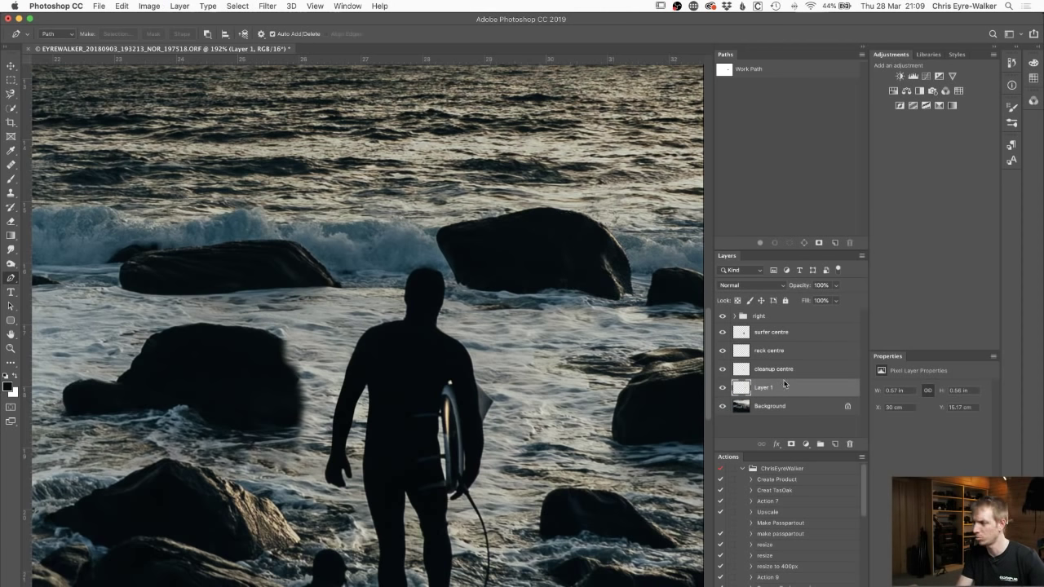
alt+click(722, 387)
alt+click(722, 387)
- Move the copied rock piece over the cut edge of the rock left of the centre surfer
key(super+t)
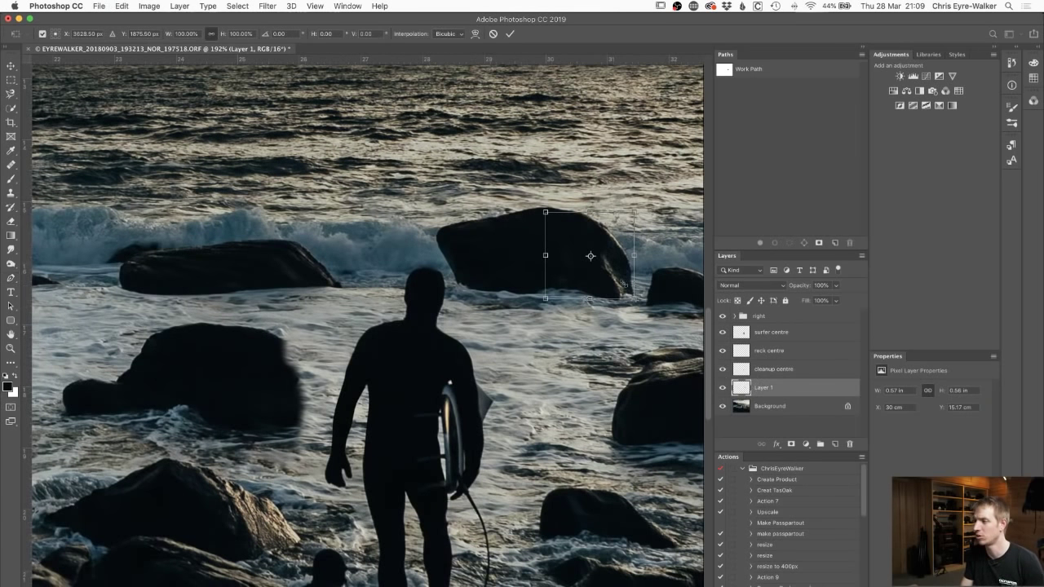
drag(618, 256, 318, 392)
key(Return)
- Delete the empty "reck centre" layer and move the copied rock piece's layer above "cleanup centre"
key(p)
click(789, 351)
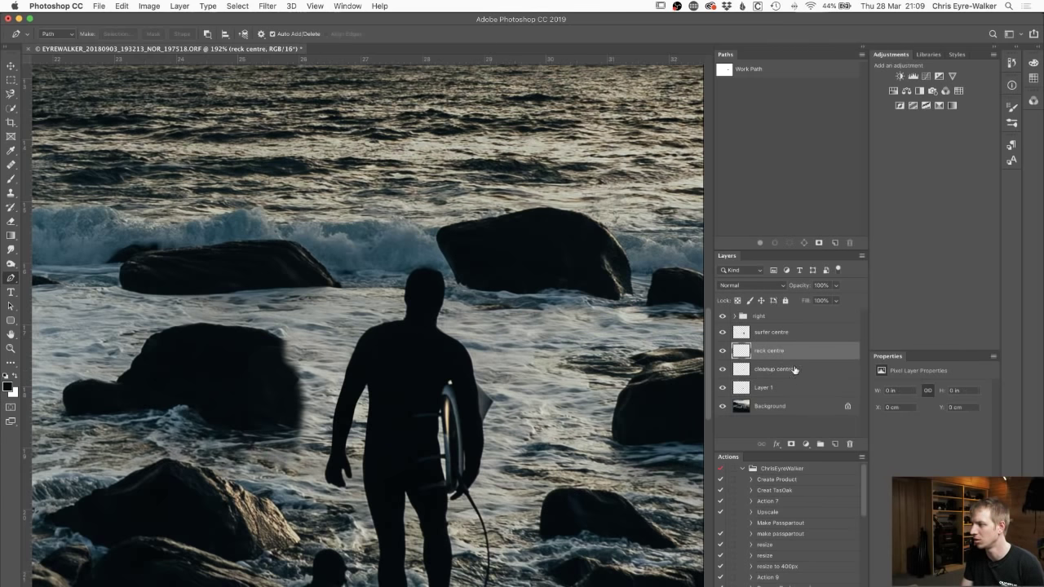
key(Delete)
drag(780, 376, 787, 347)
- Rename the copied rock piece's layer as "rock centre"
double_click(766, 351)
text(roc)
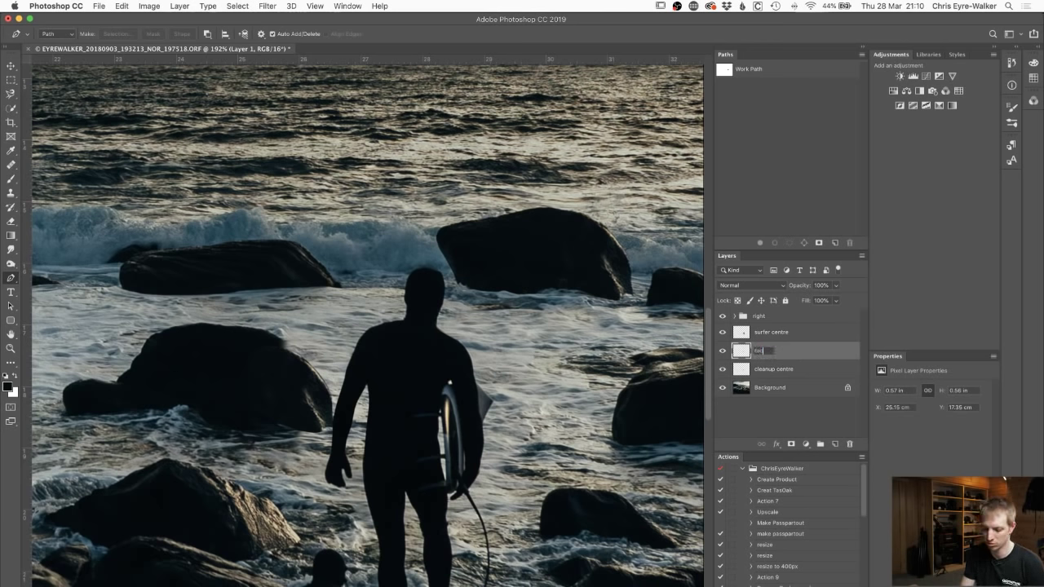
text(k centre)
key(Return)
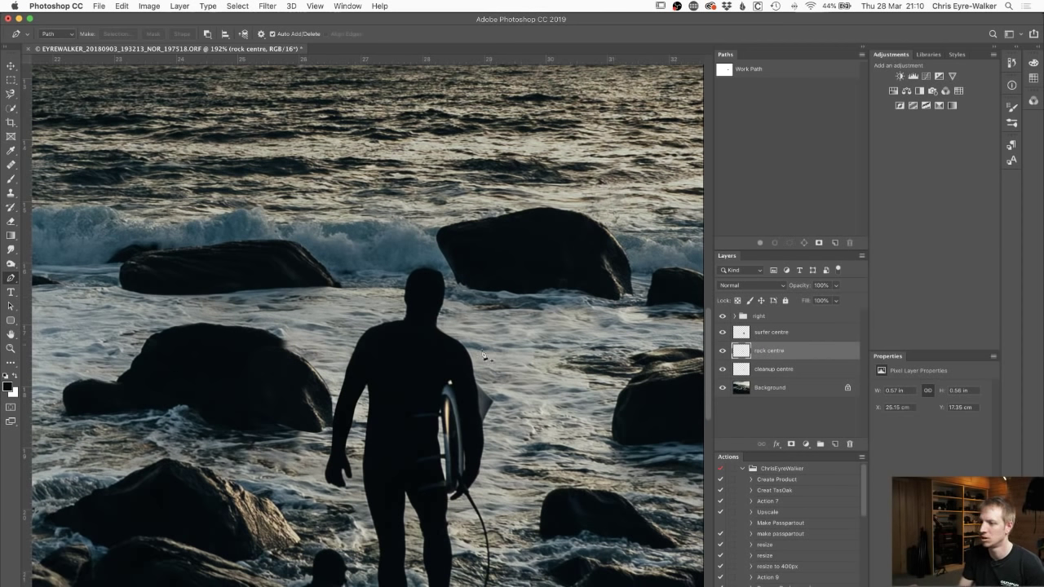
- Free-transform the "rock centre" piece, repositioning and resizing it to blend with the outline of the rock left of the surfer
key(super+t)
drag(326, 386, 326, 379)
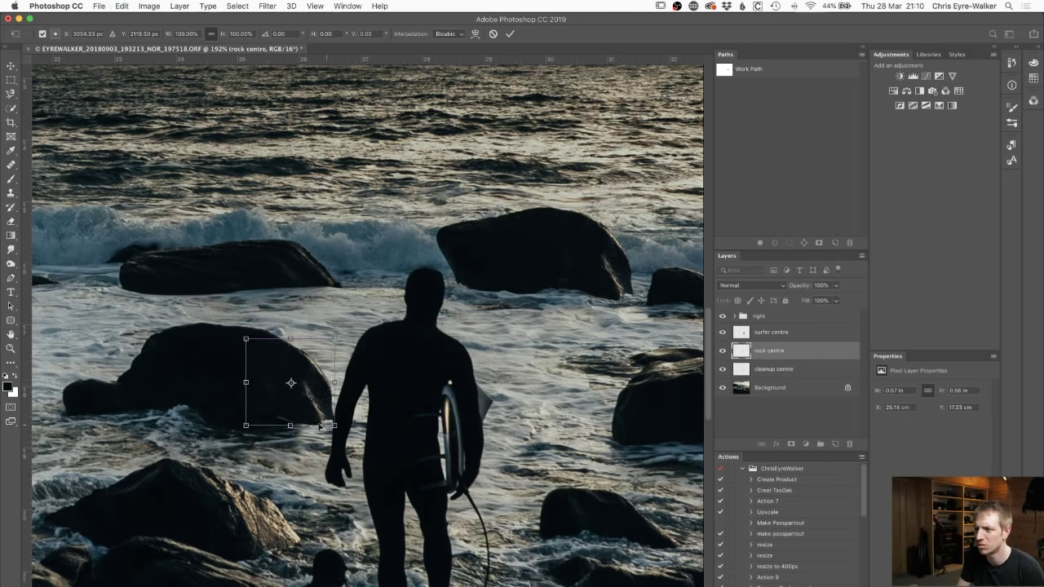
drag(337, 427, 266, 404)
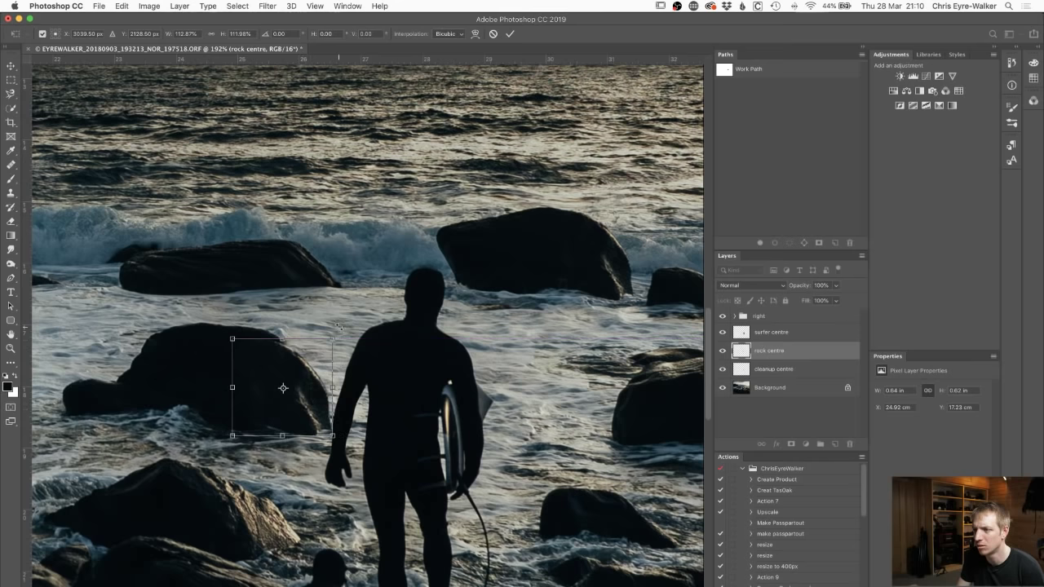
drag(333, 374, 293, 428)
key(Return)
- Add an empty layer and place it between "rock centre" and "cleanup centre"
key(z)
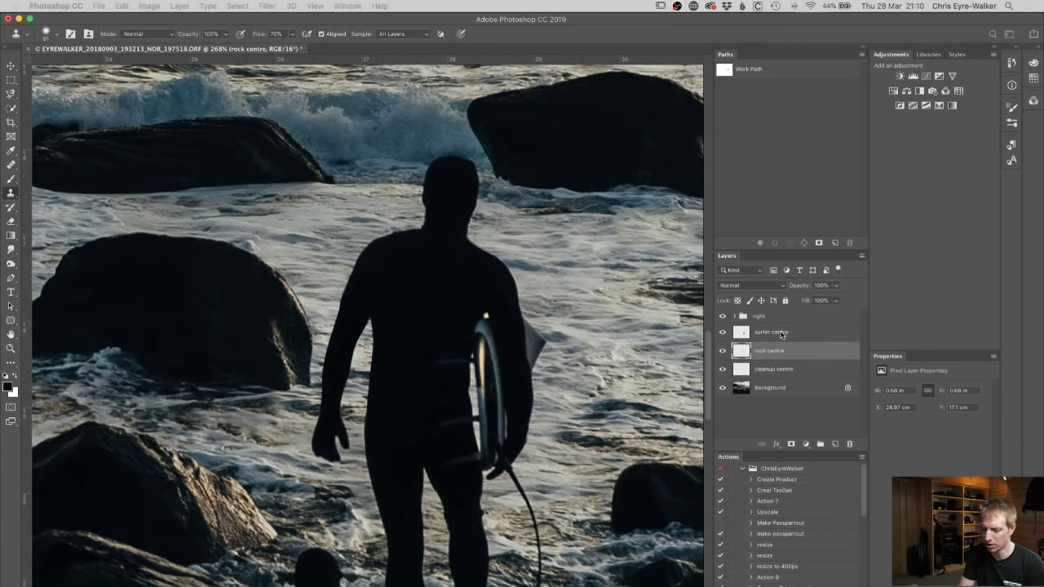
key(alt+shift+super+n)
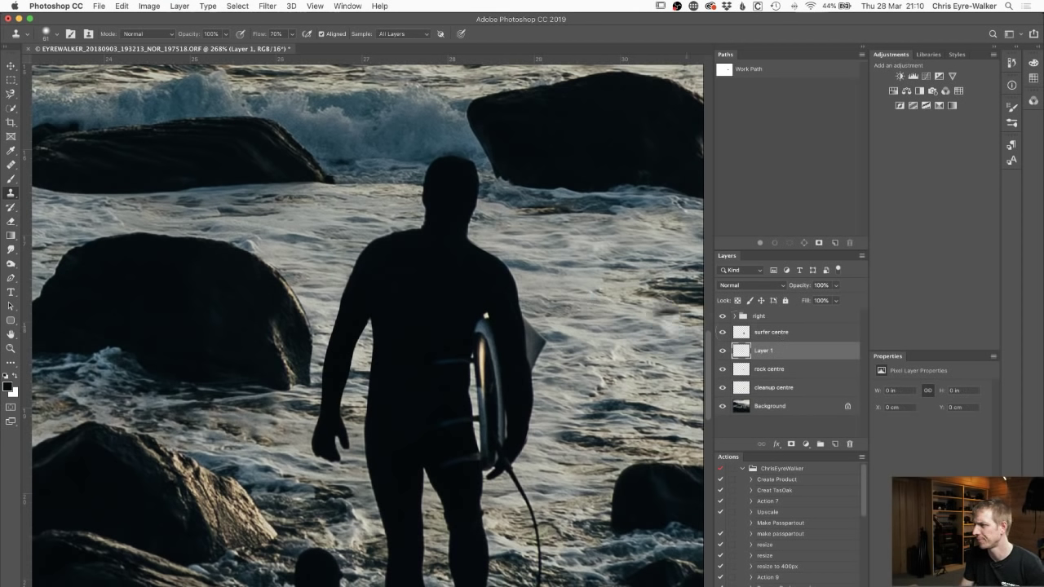
drag(808, 351, 803, 377)
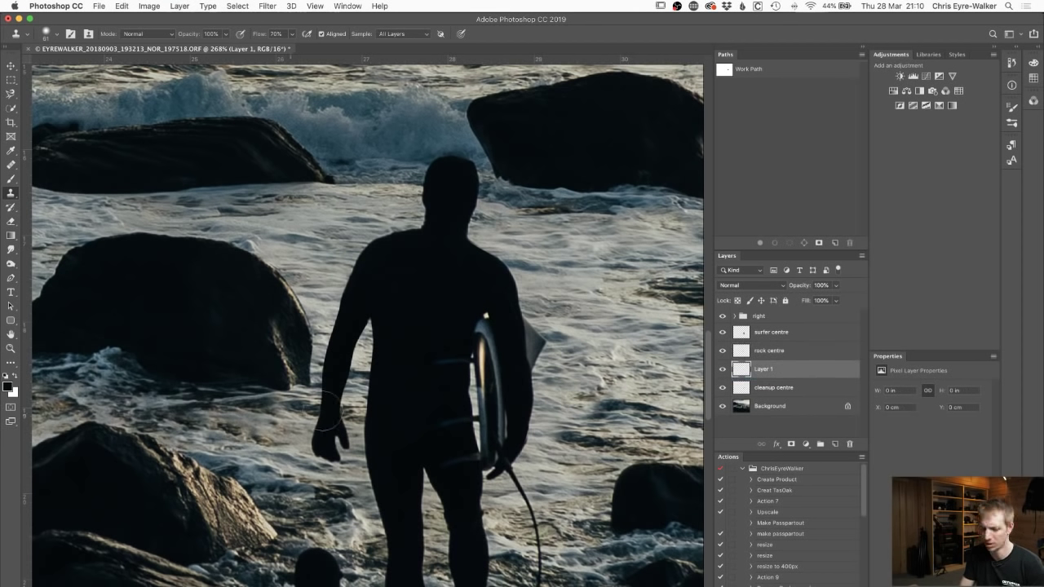
- Clone over the lower and right edges of the rebuilt rock on the new layer, undoing an unwanted stroke
mouse_move(259, 373)
mouse_down()
mouse_move(291, 383)
mouse_move(263, 387)
mouse_move(300, 385)
mouse_move(310, 396)
mouse_move(299, 377)
mouse_up()
drag(327, 327, 321, 327)
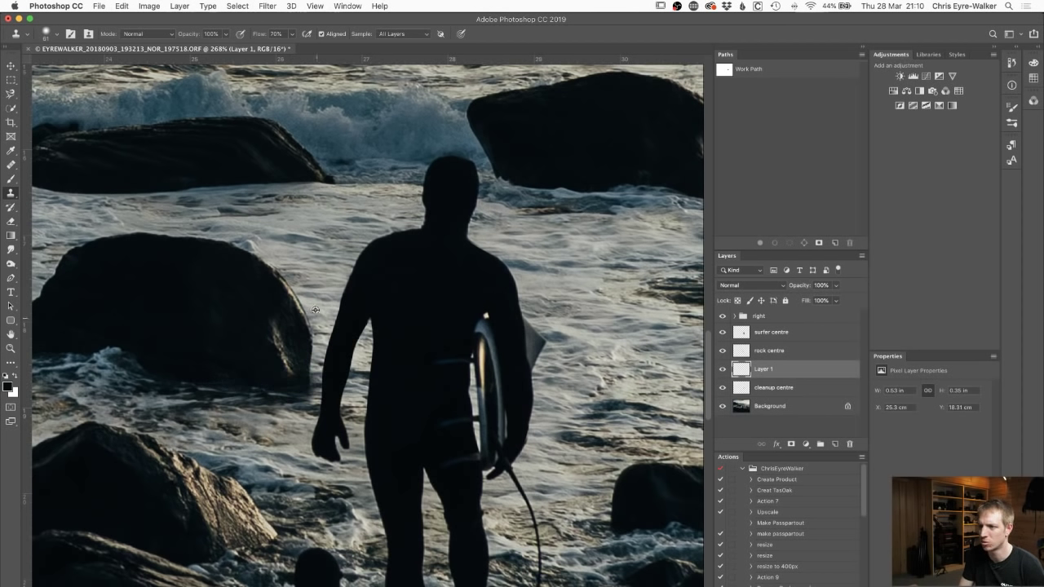
mouse_move(328, 369)
mouse_down()
mouse_move(330, 384)
mouse_move(332, 373)
mouse_move(266, 388)
mouse_up()
alt+click(321, 281)
alt+click(302, 350)
key(super+z)
alt+click(185, 385)
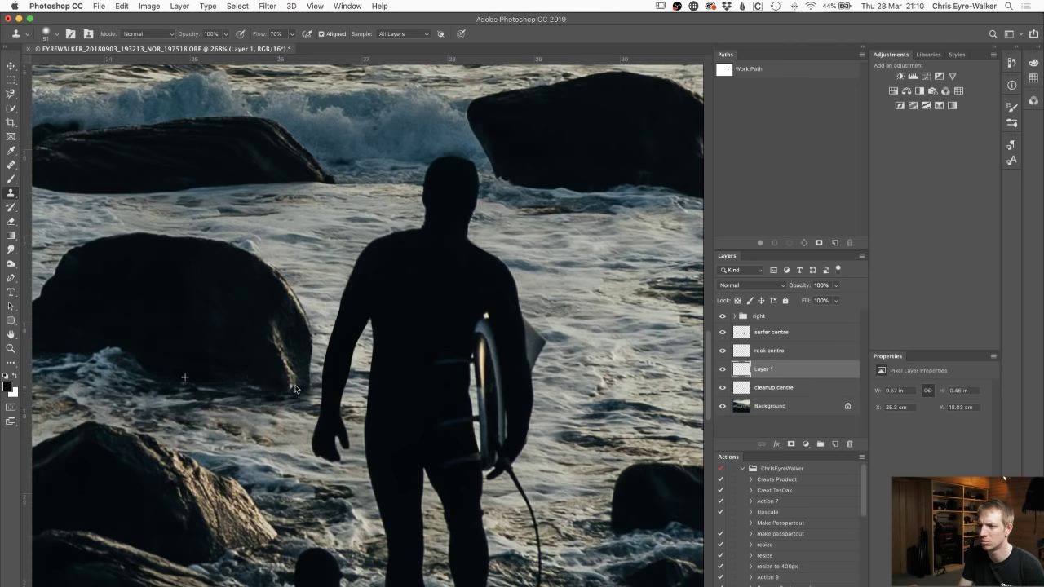
- Group the layers from "surfer centre" down to "cleanup centre"
click(772, 333)
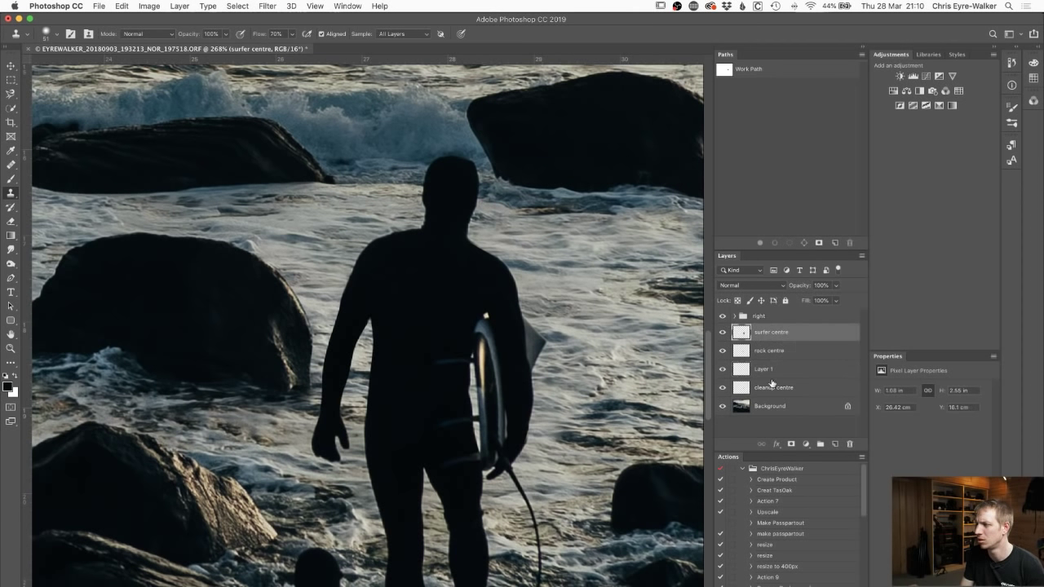
shift+click(772, 389)
key(super+g)
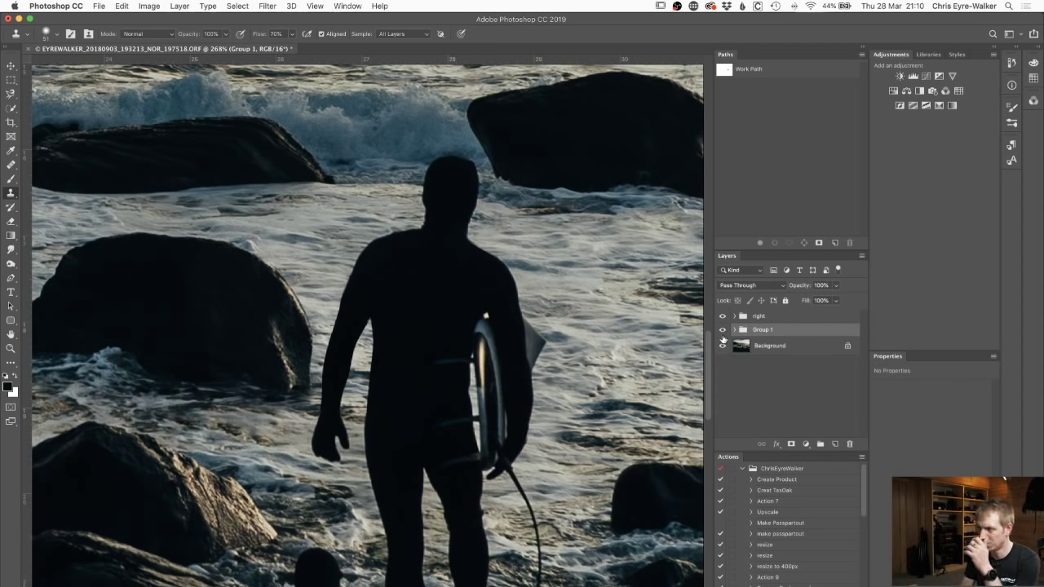
- Compare the image with the new layer group hidden and shown
click(722, 329)
key(z)
click(721, 329)
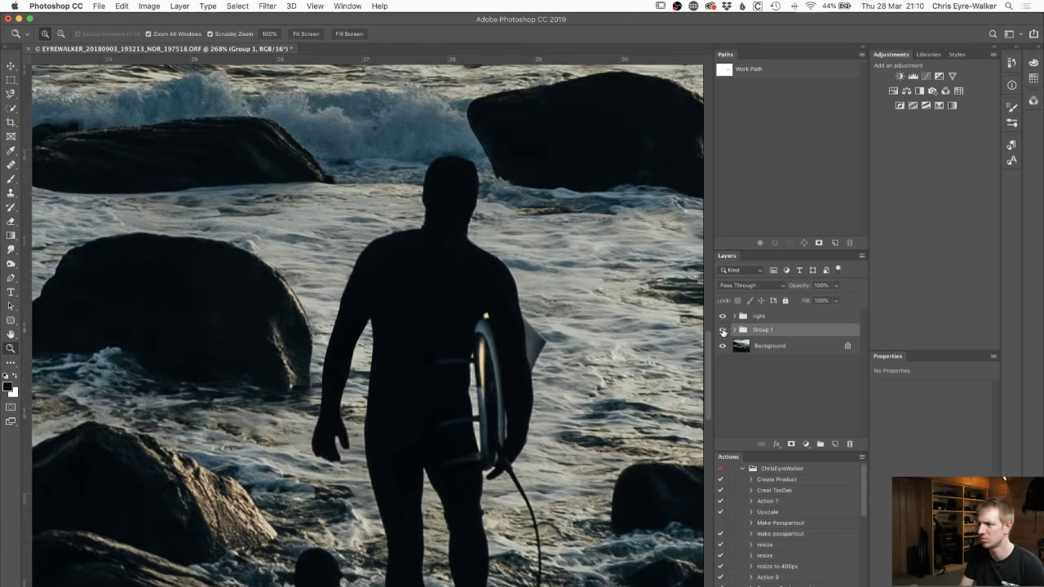
- Trace a Pen path from the sitting surfer's head down the shoulder and over the dark rock beside him, undoing misplaced anchors
key(super+minus)
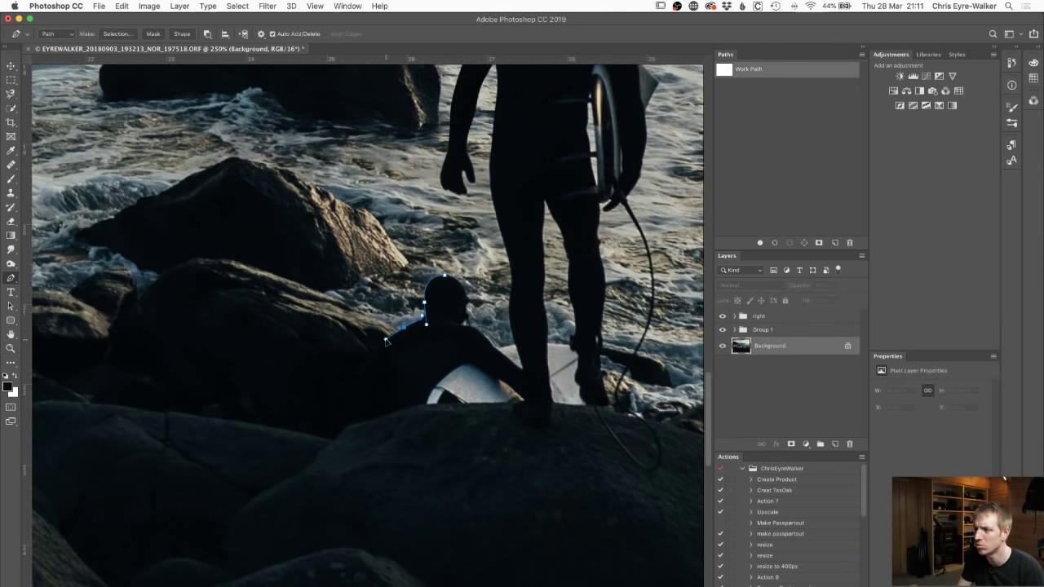
drag(355, 399, 347, 427)
key(super+z)
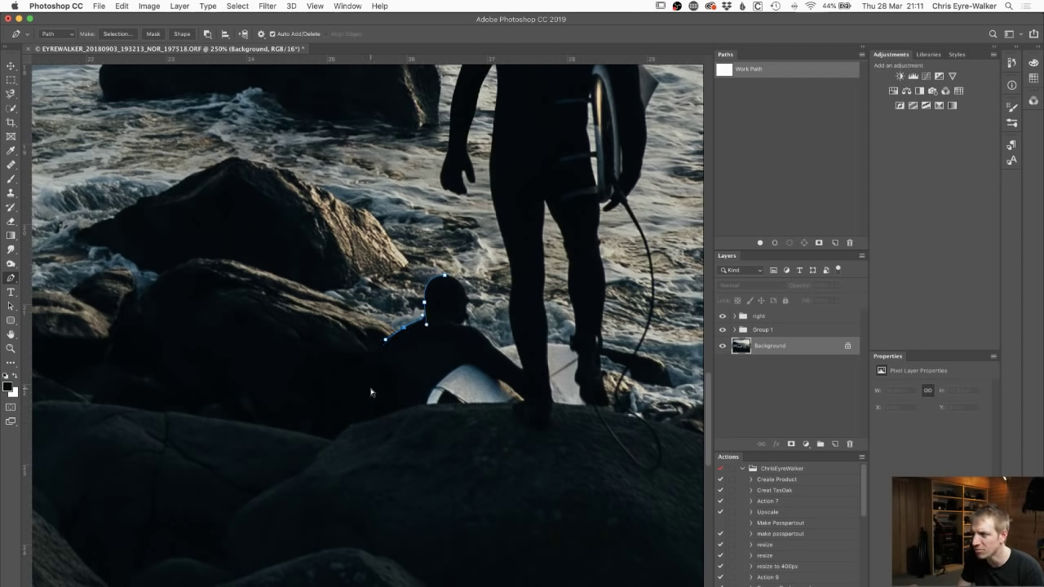
key(shift+super+z)
key(super+z)
key(super+z)
key(super+z)
key(super+z)
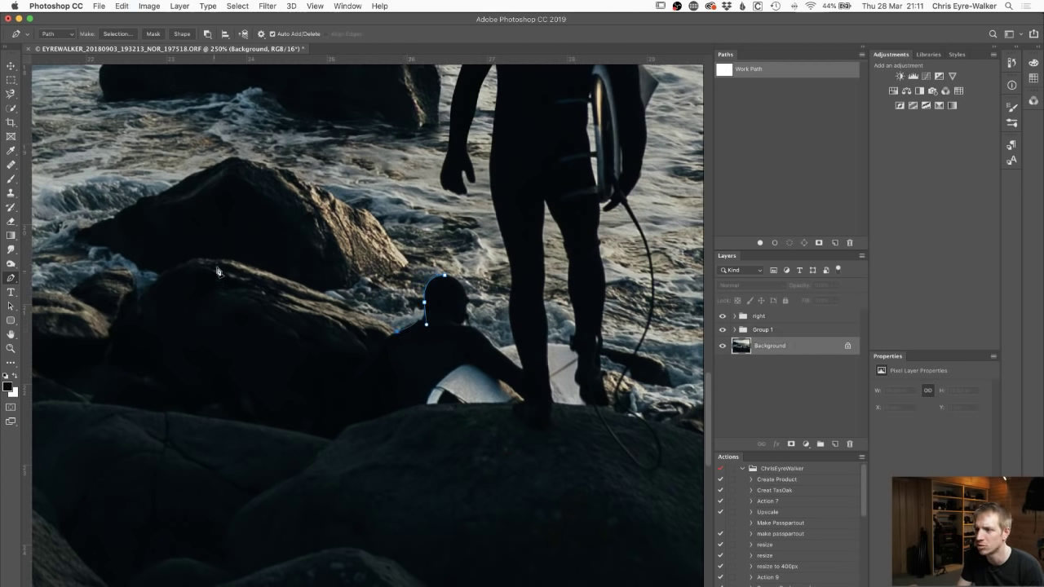
drag(229, 261, 176, 253)
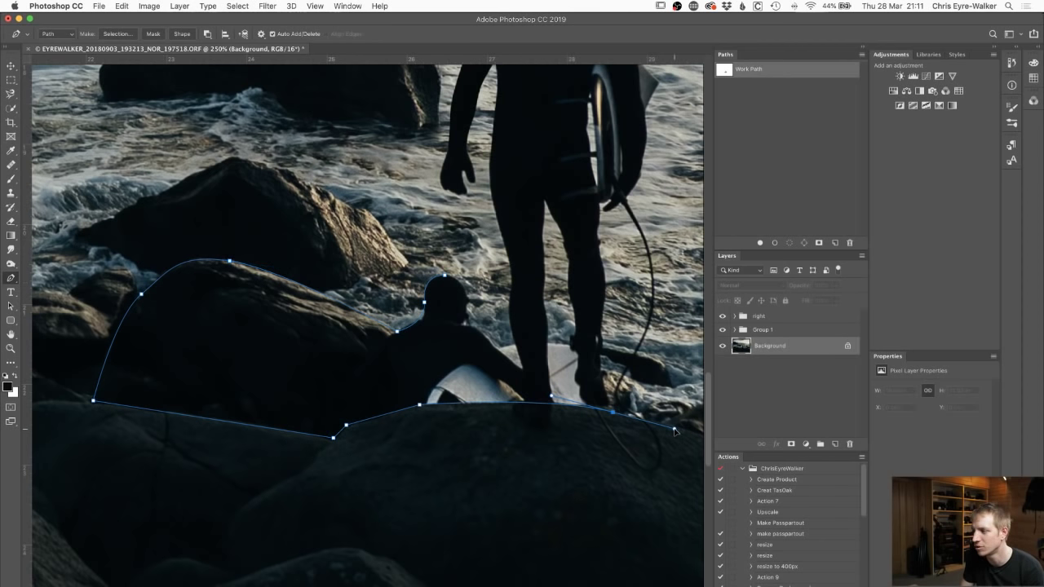
- Continue the path along the foreground rock's upper edge and around the far end of the white surfboard
click(584, 405)
click(647, 424)
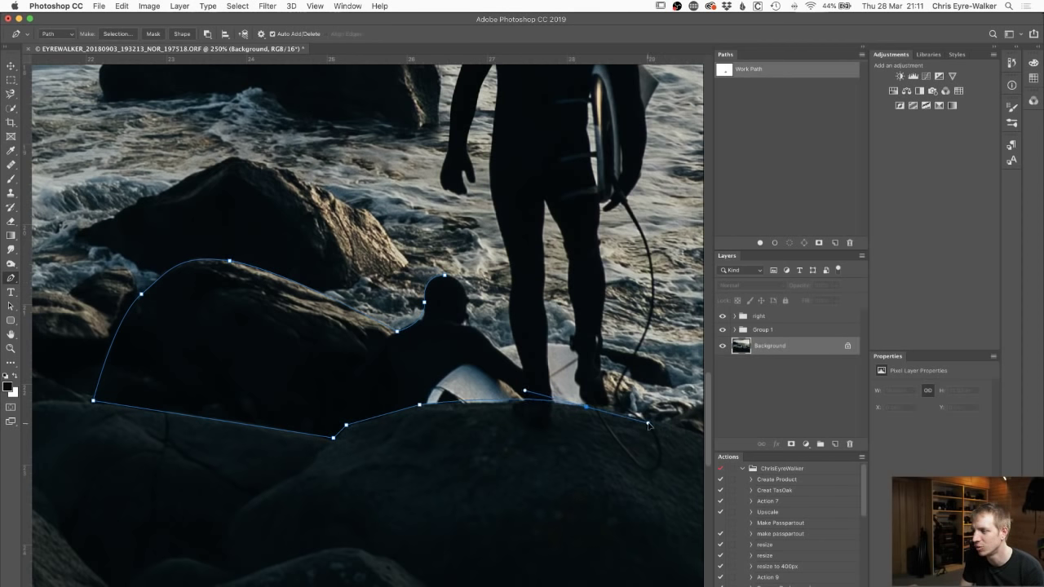
drag(496, 399, 496, 403)
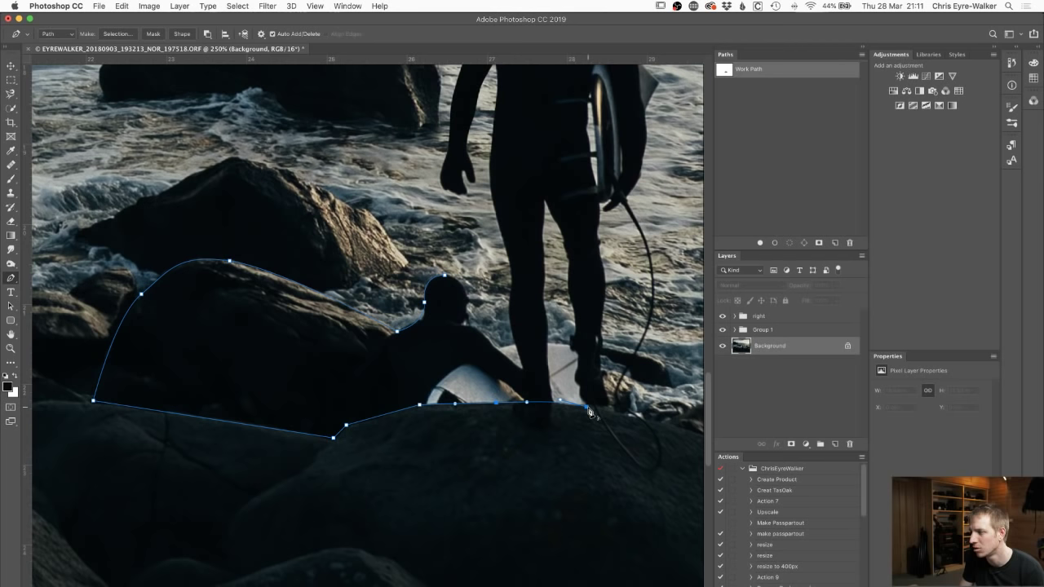
click(596, 357)
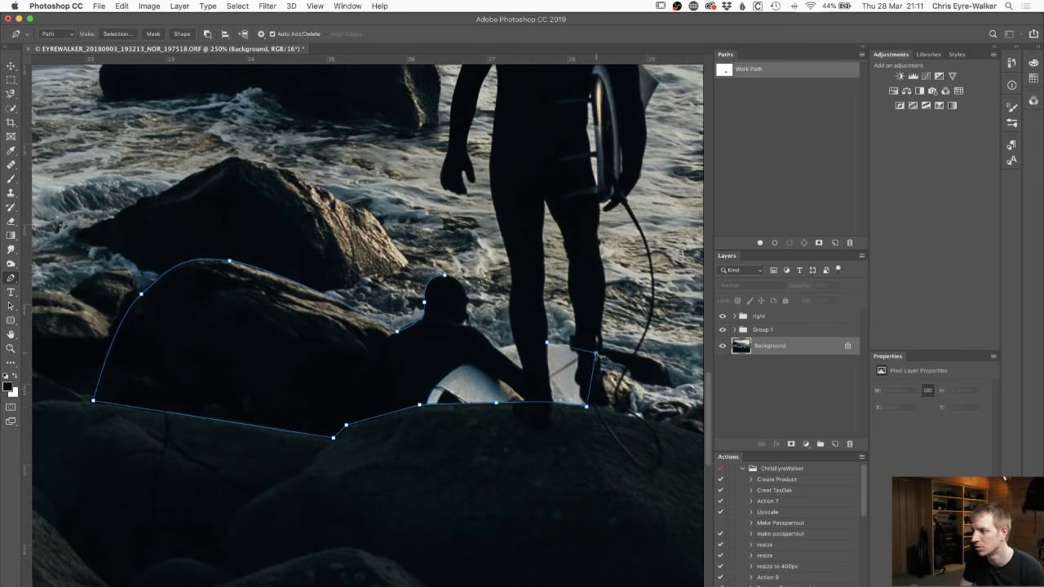
drag(593, 377, 594, 380)
click(496, 348)
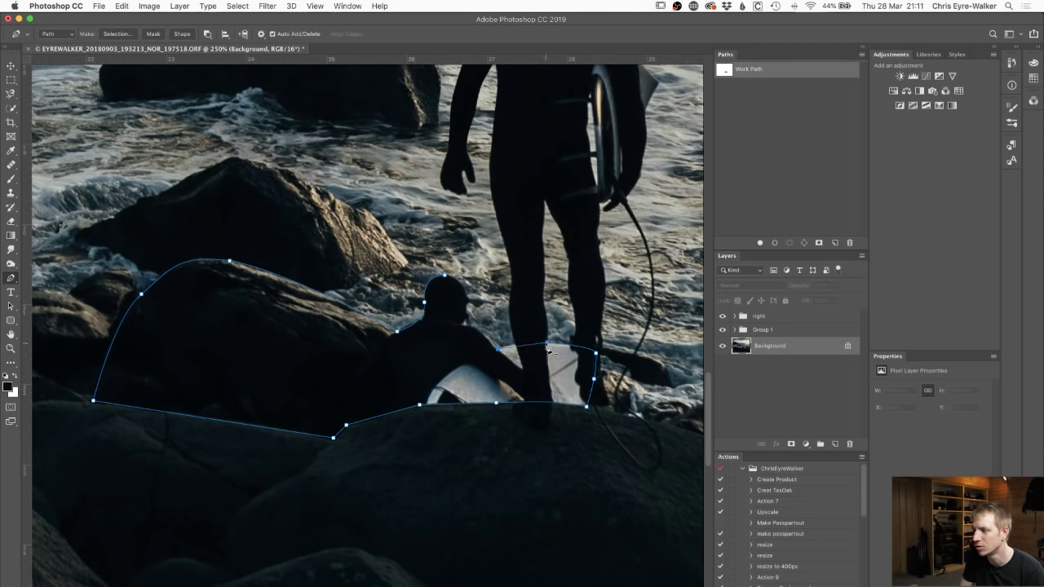
drag(552, 346, 527, 345)
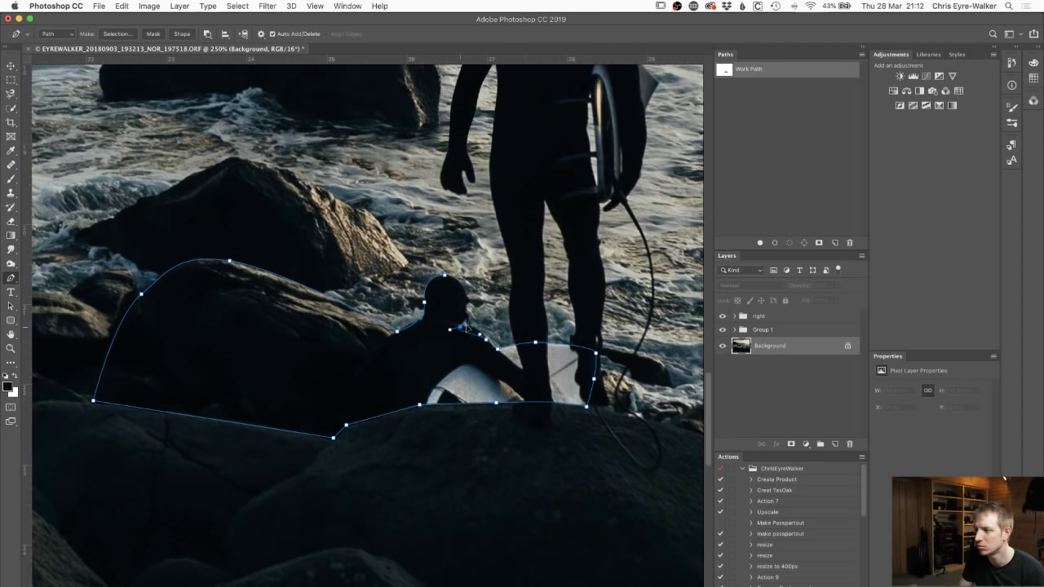
- Finish the path up the sitting surfer's shoulder and around the head, and convert it to a selection
key(super+z)
drag(460, 327, 467, 326)
click(462, 323)
key(super+Return)
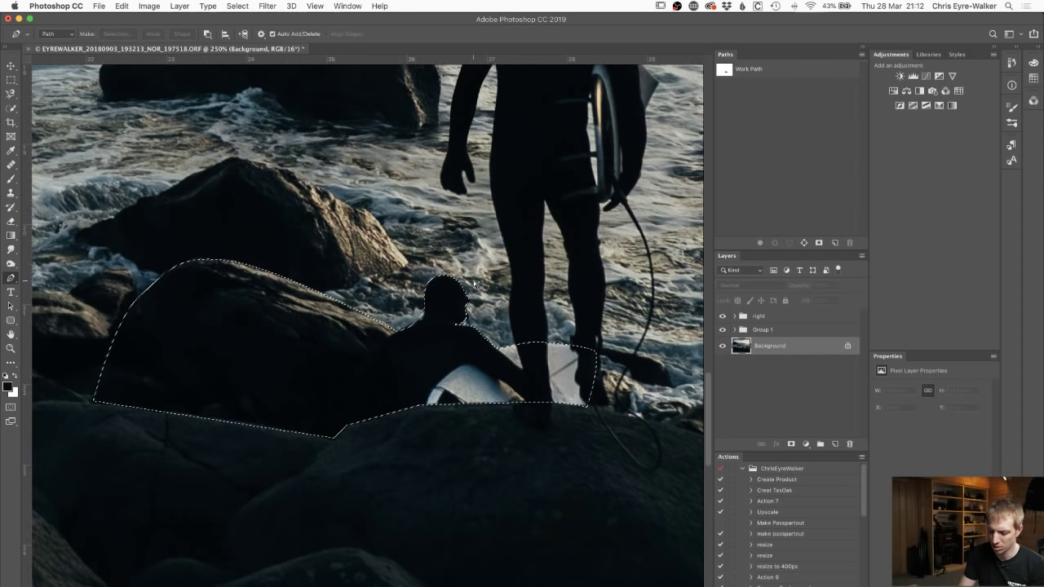
- Copy the selected surfer, board and rock from the Background to a new layer
key(super+i)
key(super+z)
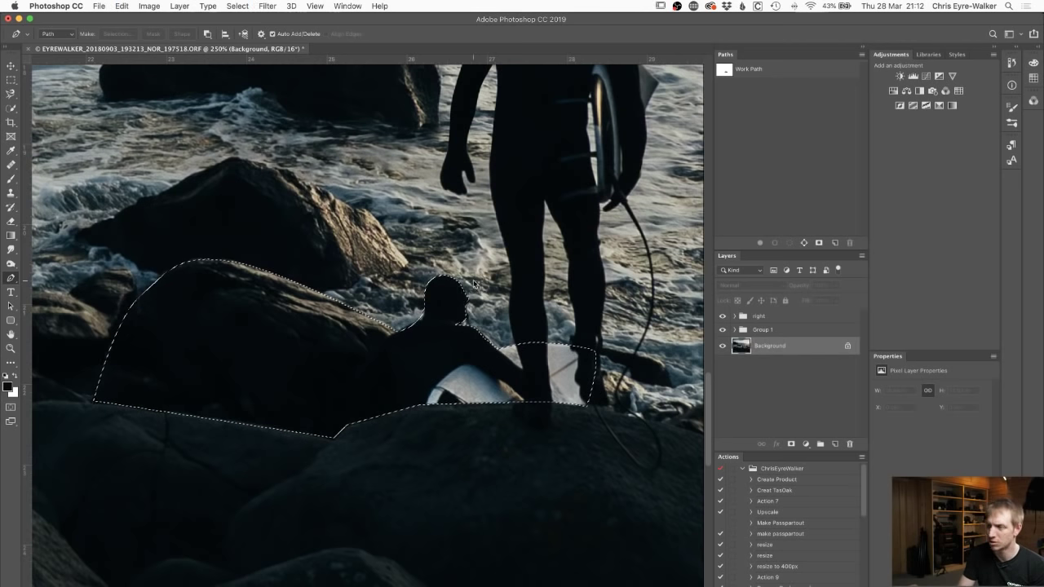
key(z)
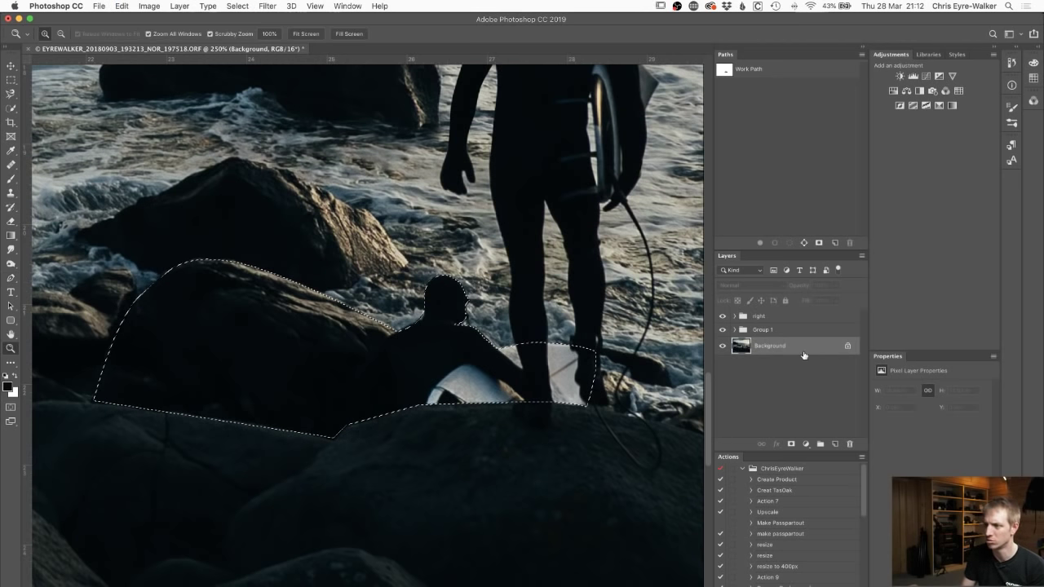
key(super+0)
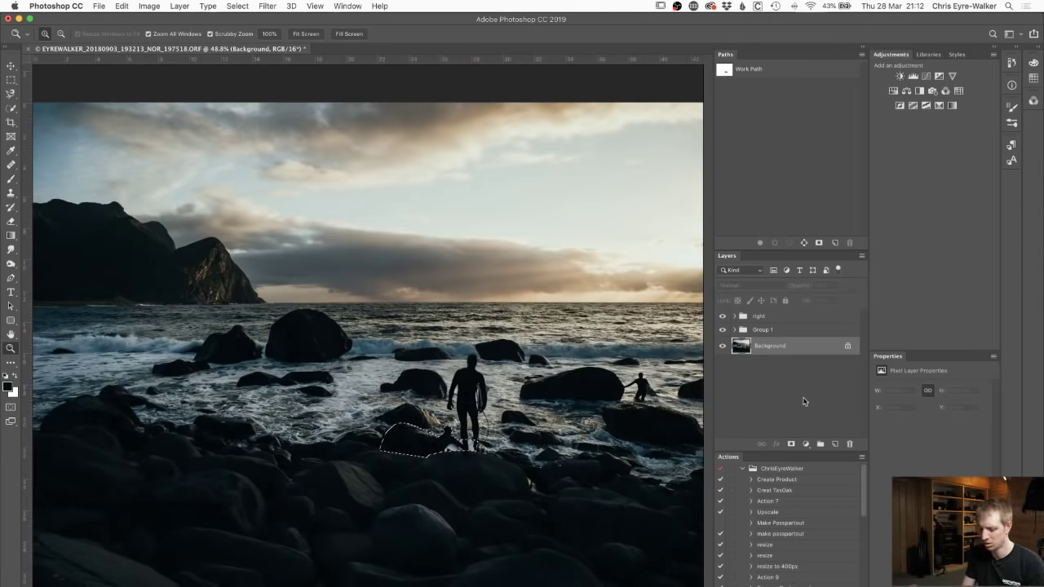
key(super+j)
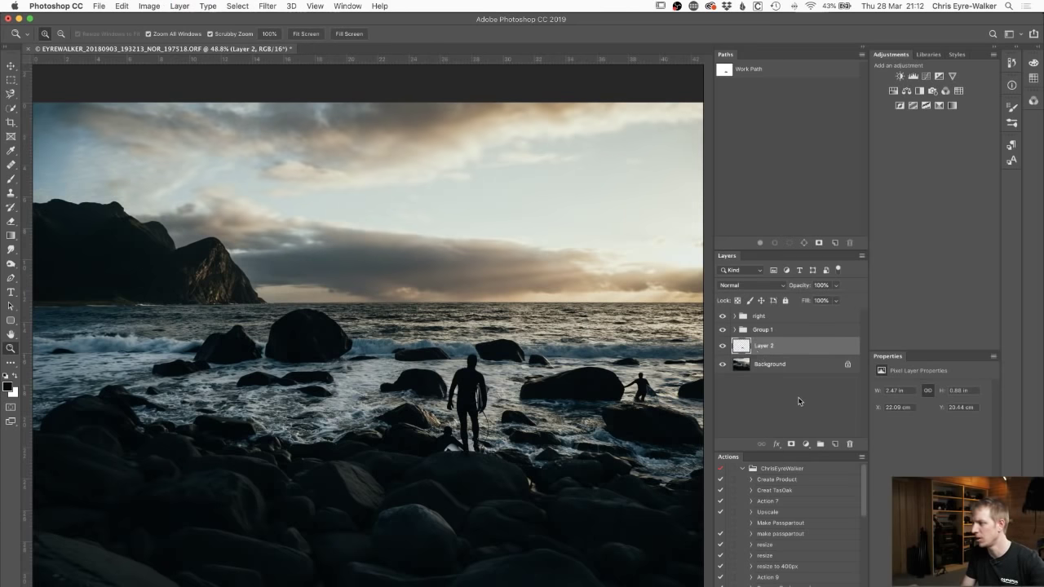
- Name the new layer "left surfer" and view it in isolation before showing all layers again
double_click(766, 346)
text(w)
text(eft surfer)
key(Return)
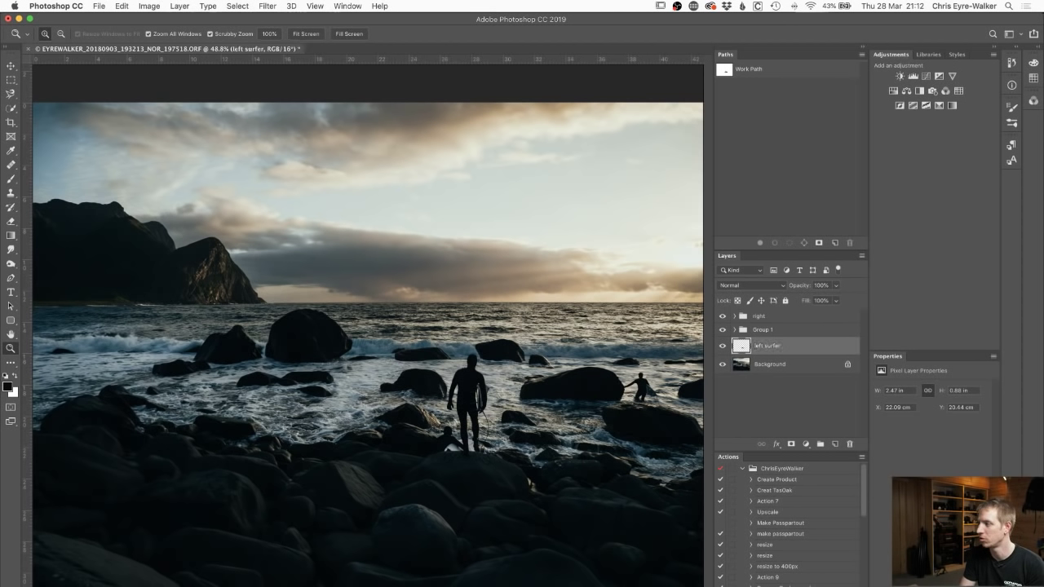
alt+click(722, 346)
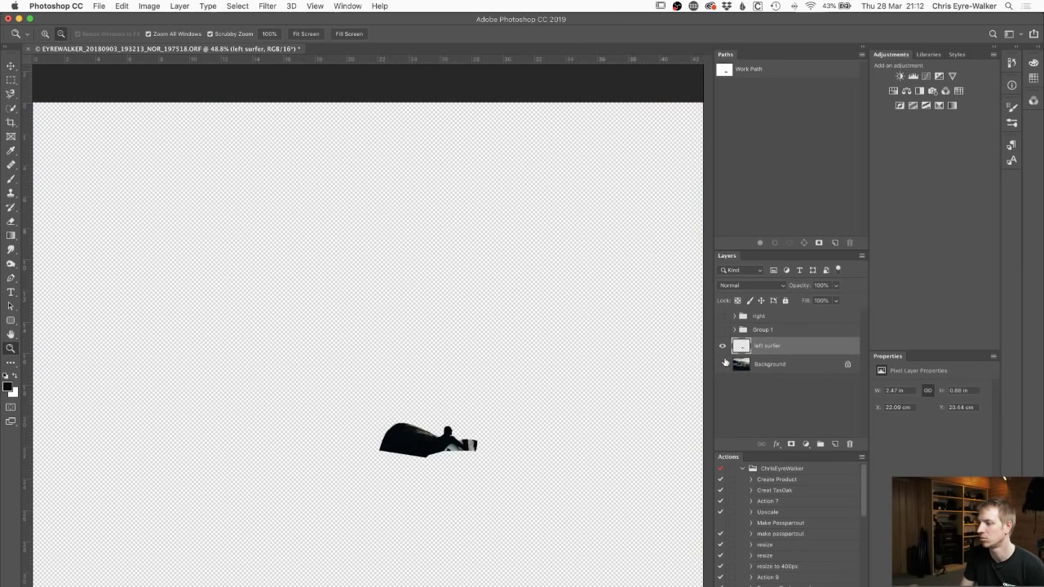
alt+click(722, 346)
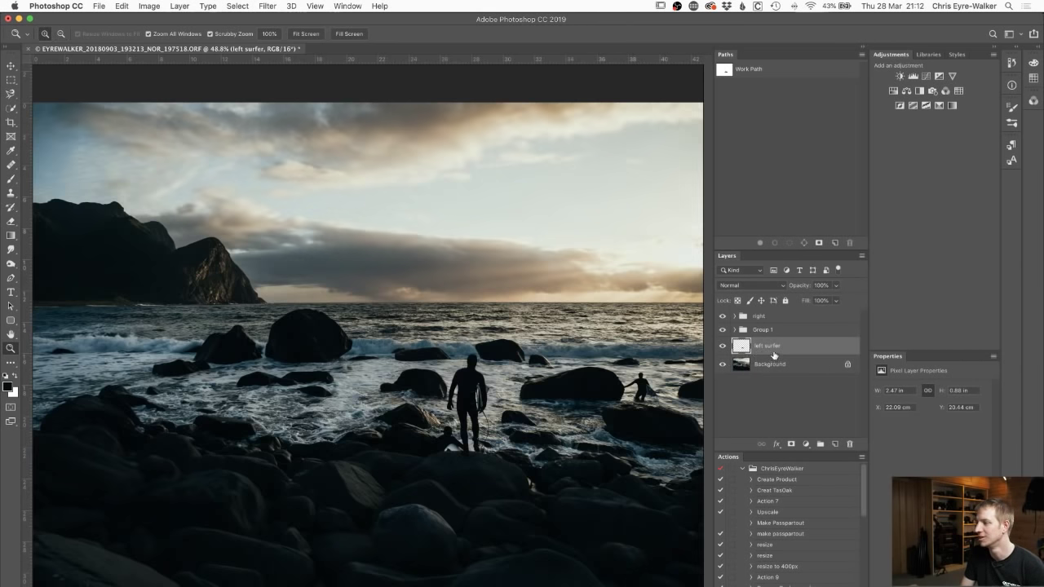
- Scale the left surfer layer to 83.62% and move it onto the rocks along the left shoreline
key(super+t)
drag(446, 439, 189, 413)
drag(185, 423, 217, 412)
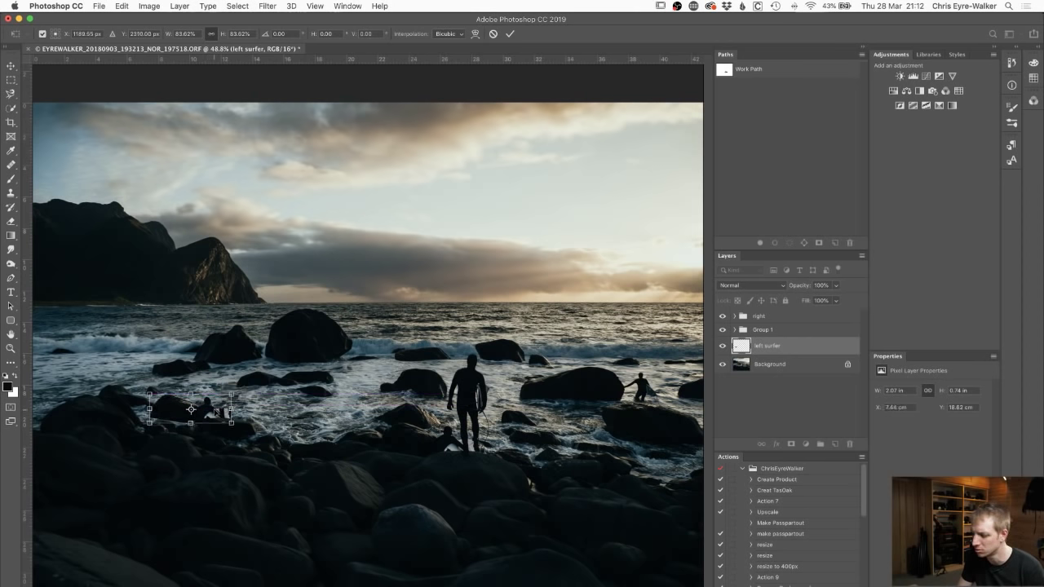
key(Return)
- Examine the relocated surfer up close, comparing the image with the left surfer layer hidden and shown
key(z)
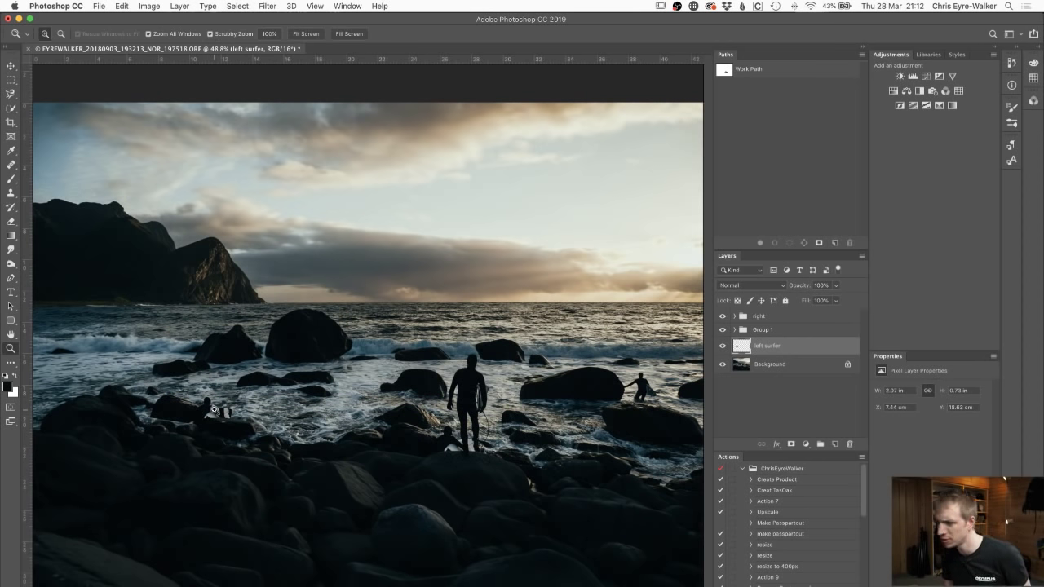
click(221, 413)
drag(222, 411, 356, 346)
drag(365, 310, 393, 323)
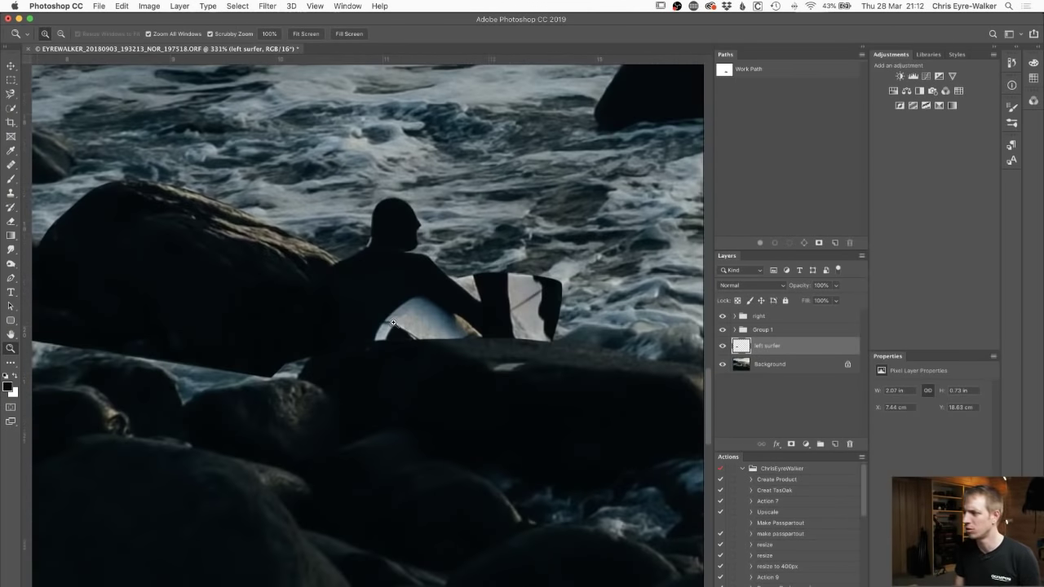
click(722, 347)
click(722, 347)
- Trace a Pen path down the surfer's back and around the copied rock beside him
drag(658, 339, 473, 351)
key(p)
click(467, 284)
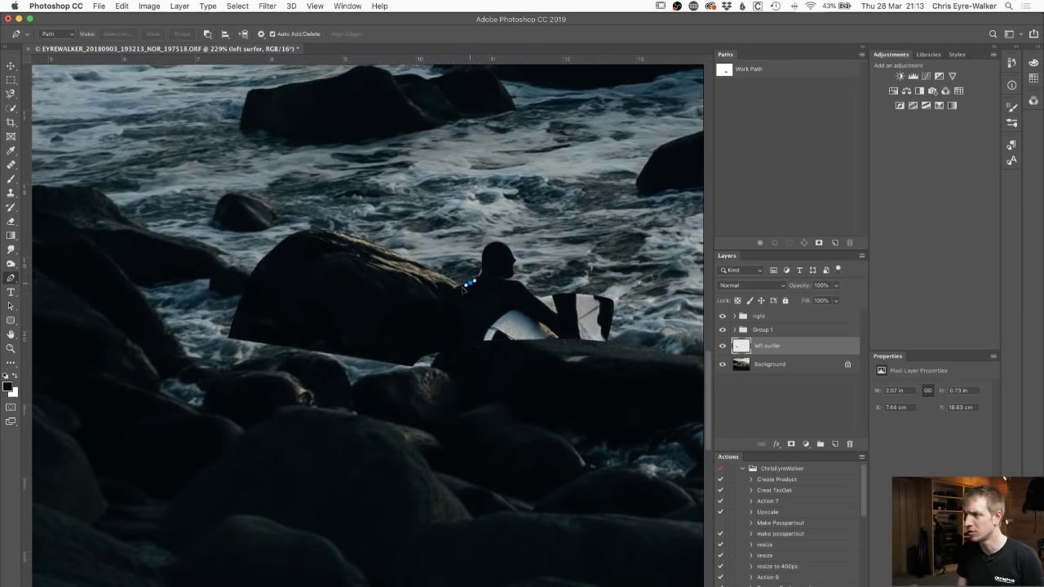
click(437, 329)
click(437, 363)
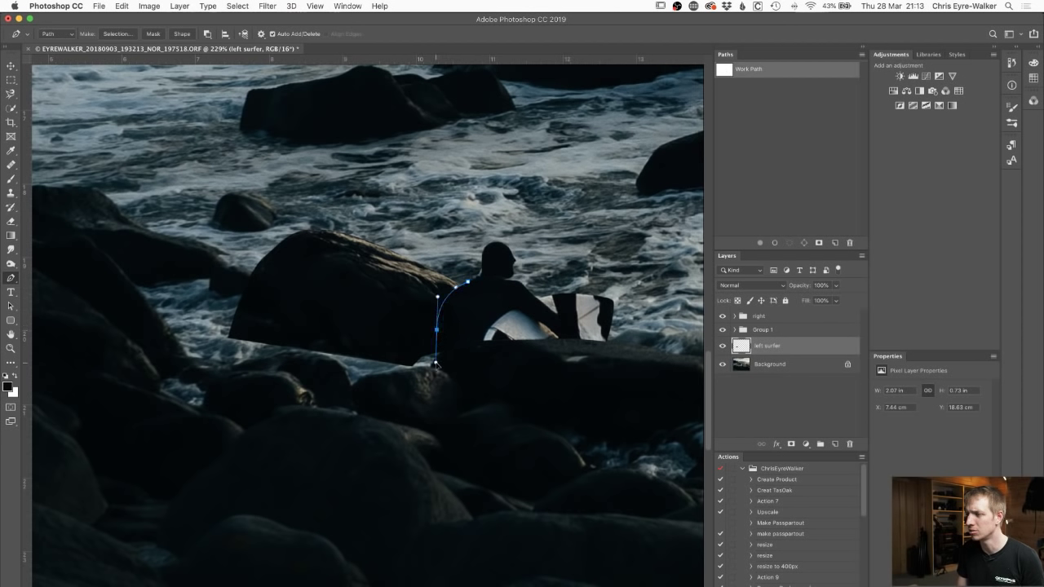
click(386, 374)
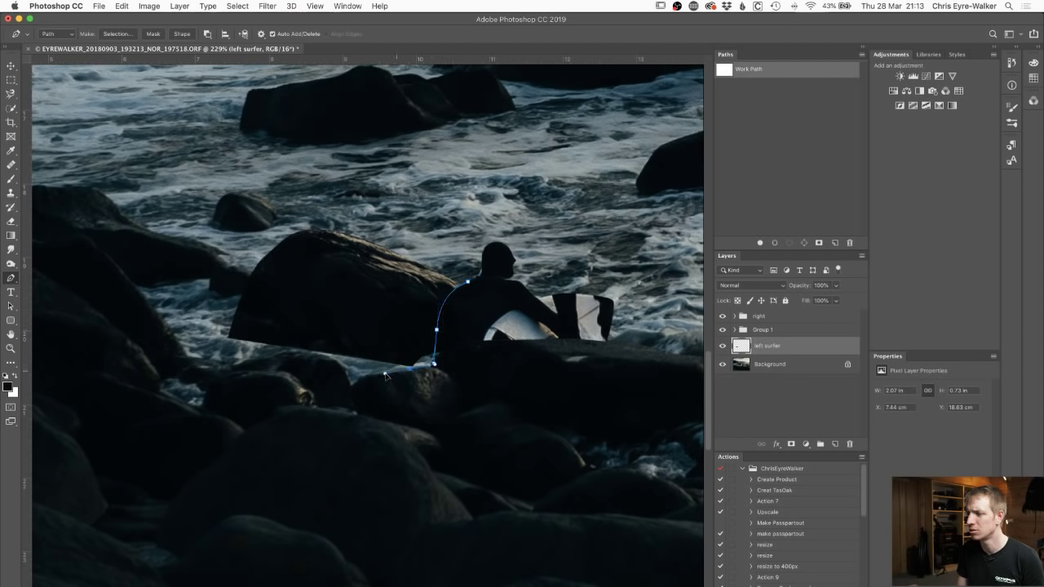
click(187, 381)
click(225, 216)
click(371, 155)
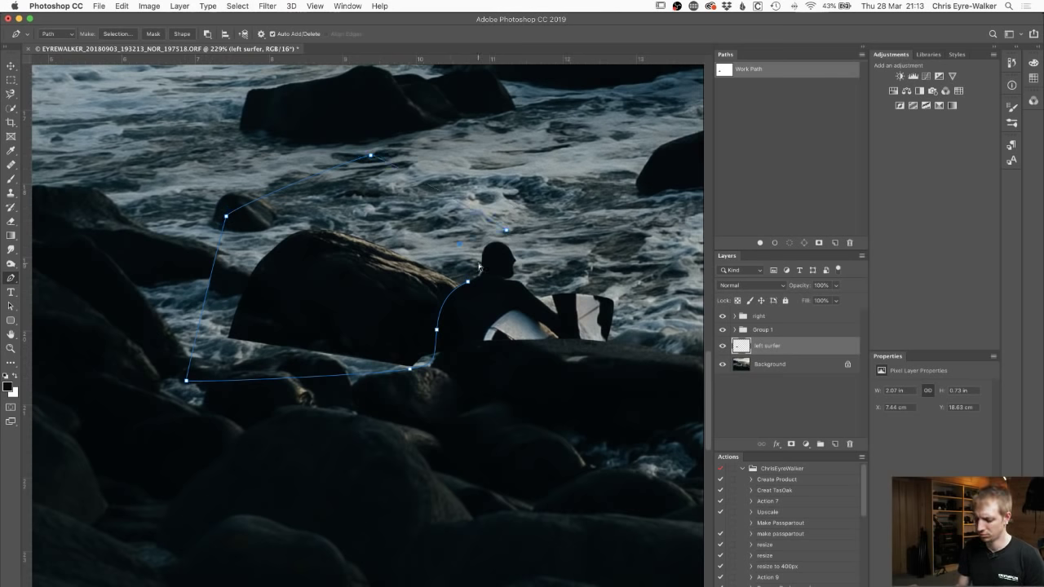
- Convert the path to a selection, correct its inversion, delete the copied rock from the left surfer layer and deselect
key(super+Return)
key(Delete)
key(super+z)
key(super+shift+i)
key(Delete)
key(super+d)
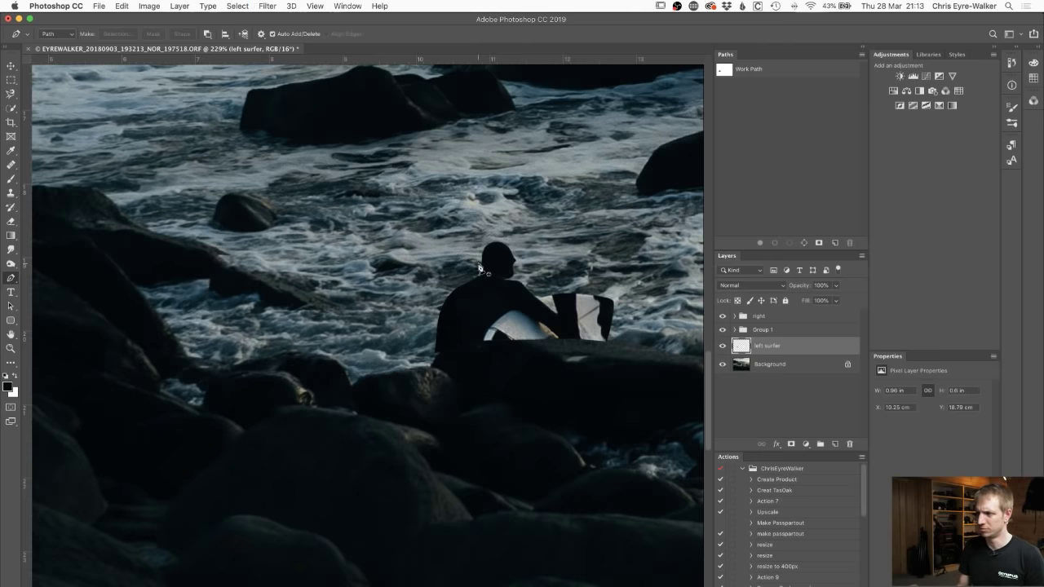
- Nudge the cut-out left surfer slightly so he sits on the rock
key(ctrl+t)
drag(499, 324, 500, 325)
key(Return)
- Load the left surfer layer's outline as a selection and add an empty layer above it
key(z)
drag(565, 350, 540, 340)
drag(541, 339, 478, 368)
super+click(743, 345)
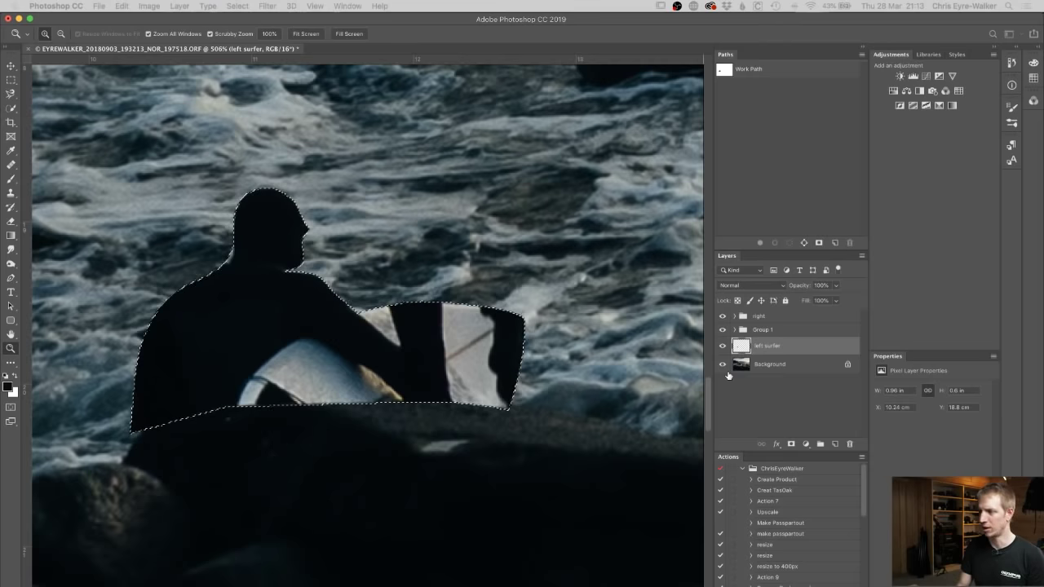
key(alt+shift+super+n)
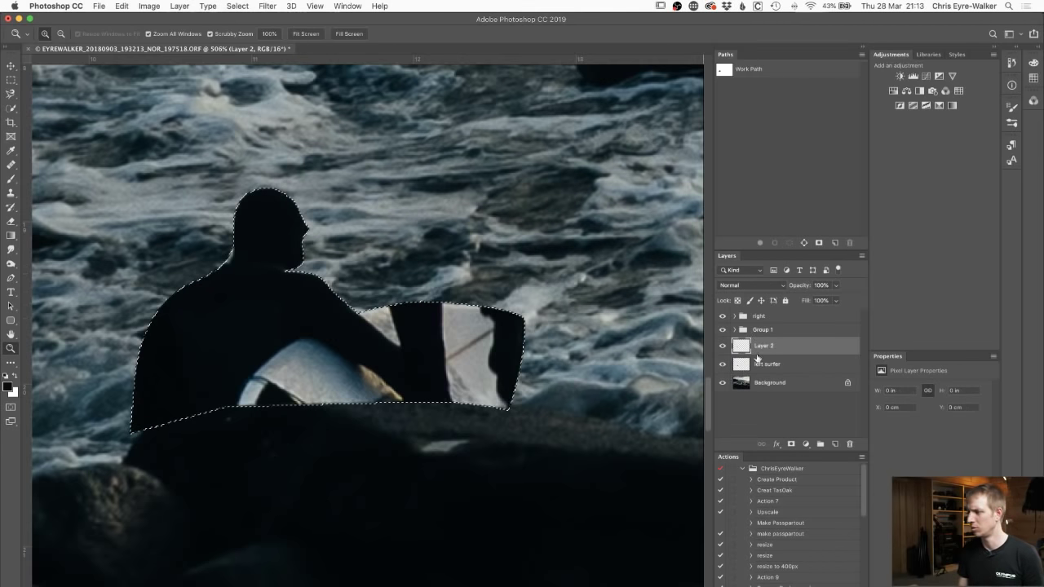
- Clone clean board surface over the upper part of the dark leg remnant and the blemishes near the surfboard's end
key(s)
alt+click(473, 343)
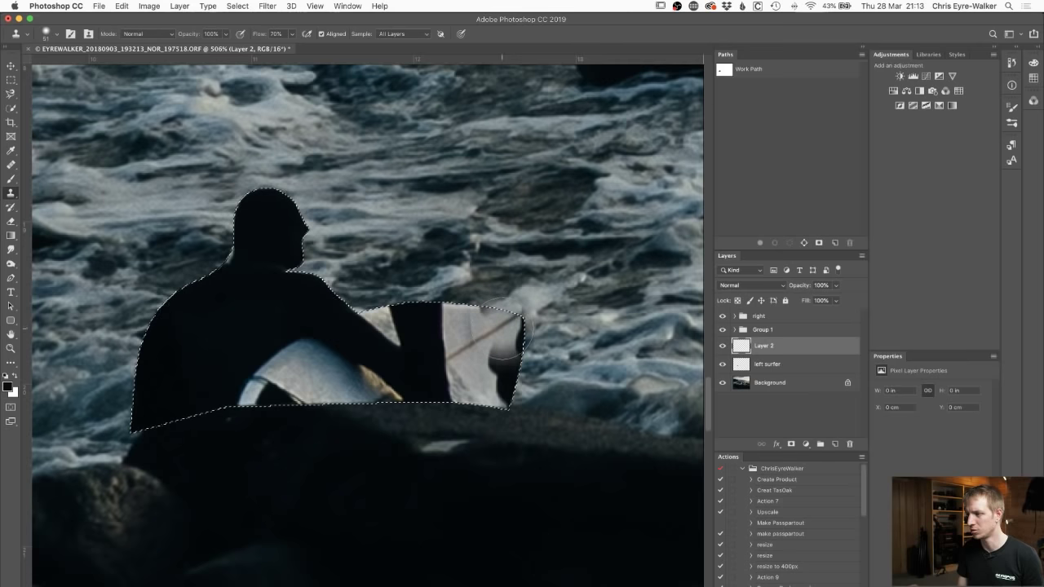
alt+click(475, 341)
mouse_move(502, 326)
mouse_down()
mouse_move(476, 342)
mouse_move(473, 360)
mouse_up()
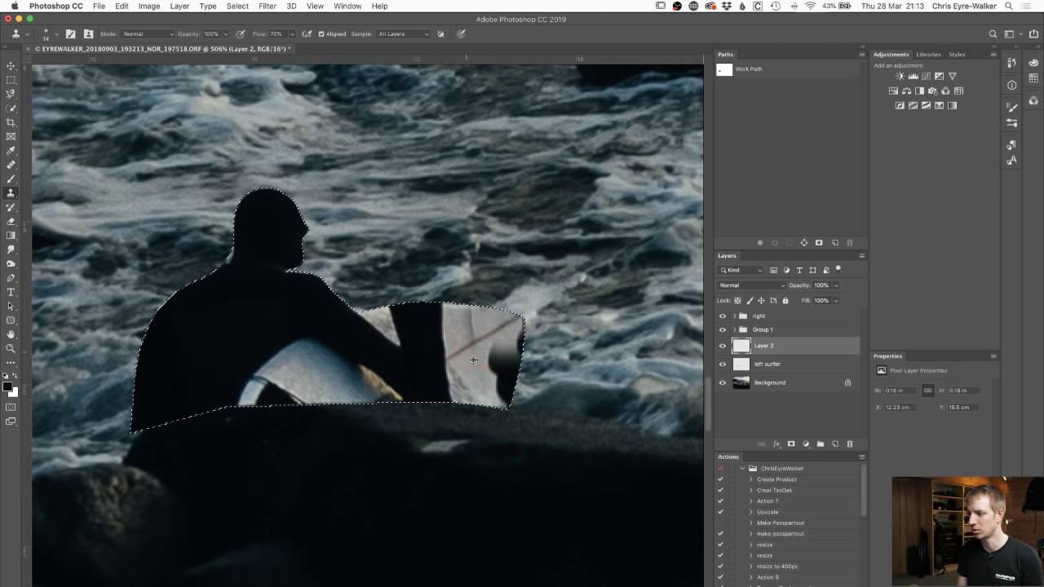
drag(471, 323, 471, 326)
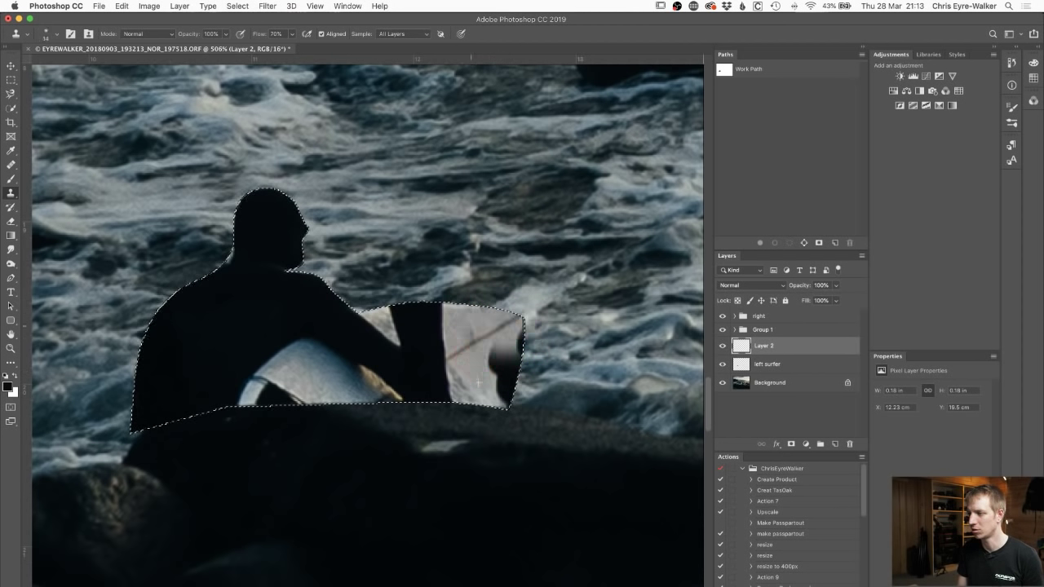
alt+click(488, 314)
drag(466, 325, 468, 321)
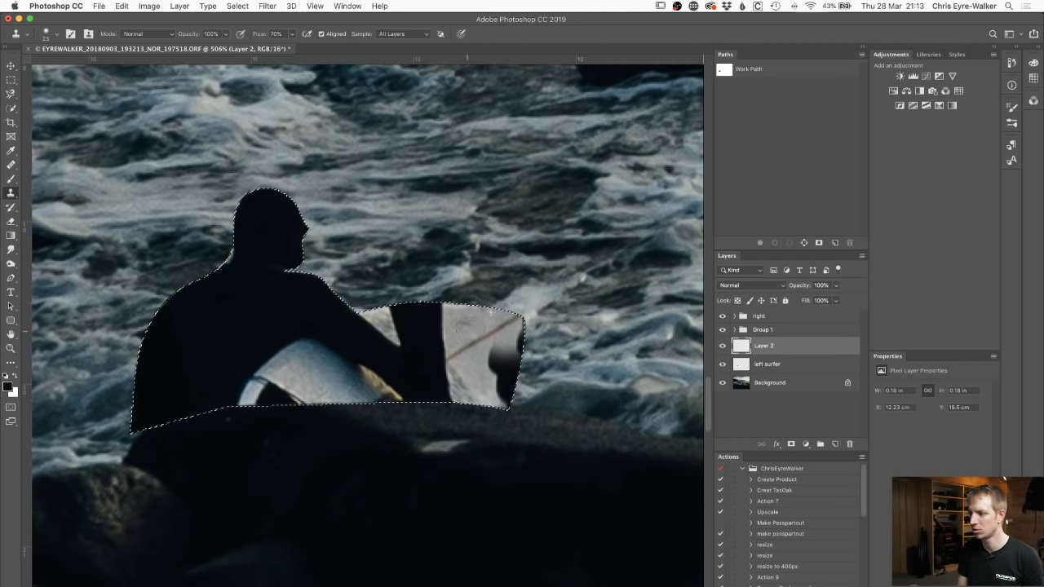
- Clone away the remaining dark leg remnant along the surfboard's outer edge
drag(477, 354, 502, 364)
alt+click(479, 359)
alt+click(468, 337)
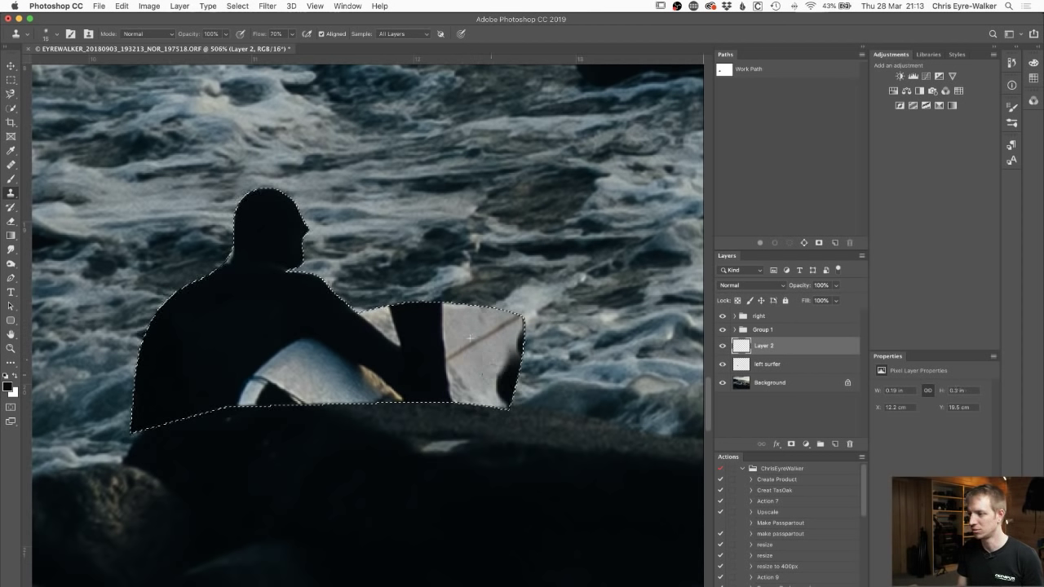
alt+click(477, 372)
mouse_move(496, 370)
mouse_down()
mouse_move(504, 397)
mouse_move(523, 334)
mouse_up()
alt+click(484, 367)
alt+click(485, 371)
alt+click(508, 362)
click(500, 375)
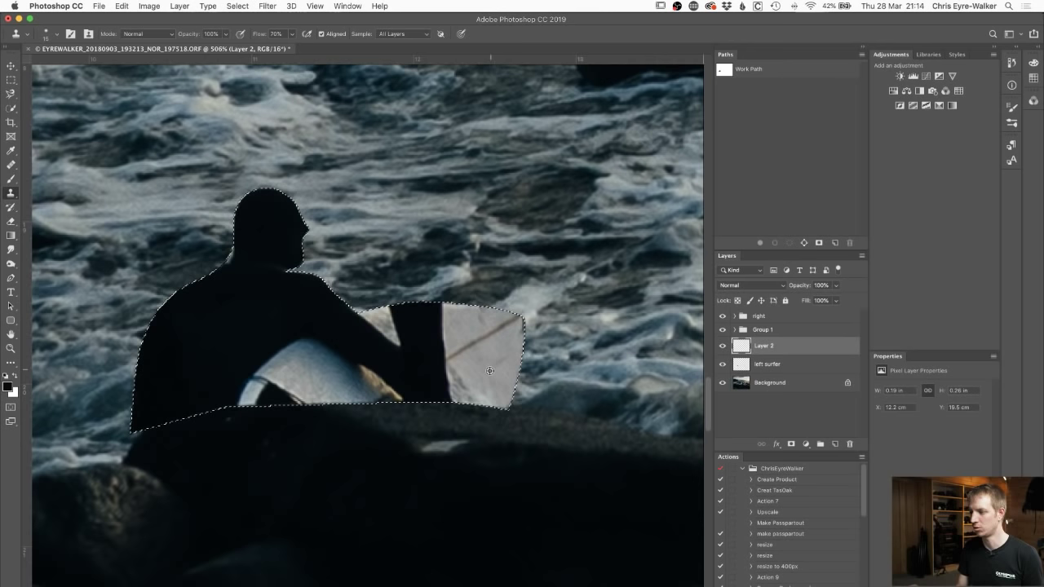
- Trace a Pen path along the surfer's forearm and around the exposed board to restrict the selection to the board
key(p)
drag(382, 334, 397, 345)
drag(441, 383, 458, 408)
click(473, 427)
click(507, 355)
drag(405, 293, 412, 293)
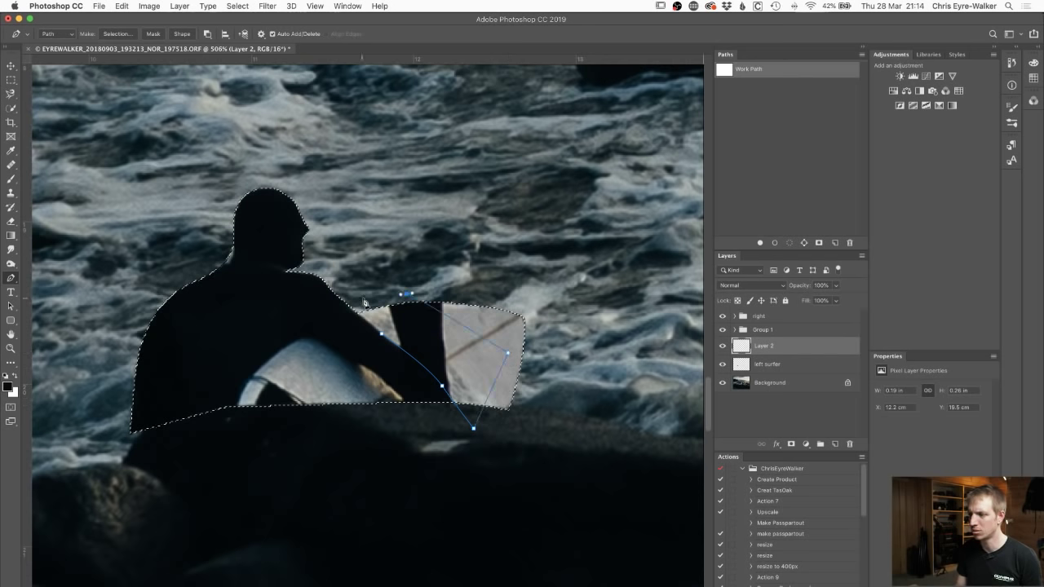
key(super+z)
key(super+z)
click(546, 390)
click(539, 253)
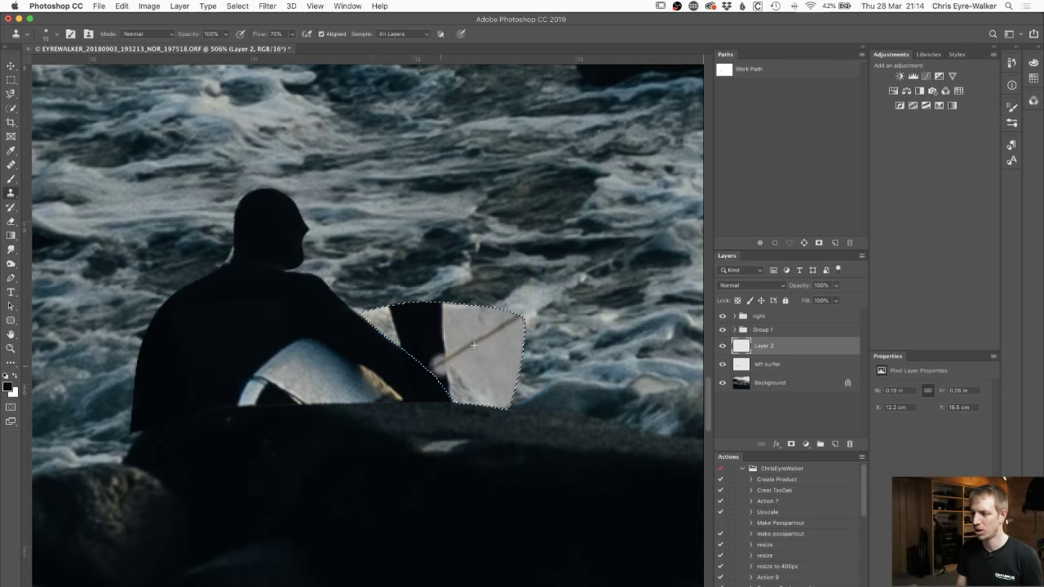
- Clone clean board surface over the lower part of the dark band beside the surfer's forearm
mouse_move(443, 364)
mouse_down()
mouse_move(429, 369)
mouse_move(458, 394)
mouse_move(435, 355)
mouse_move(420, 359)
mouse_move(429, 344)
mouse_move(505, 377)
mouse_up()
alt+click(502, 376)
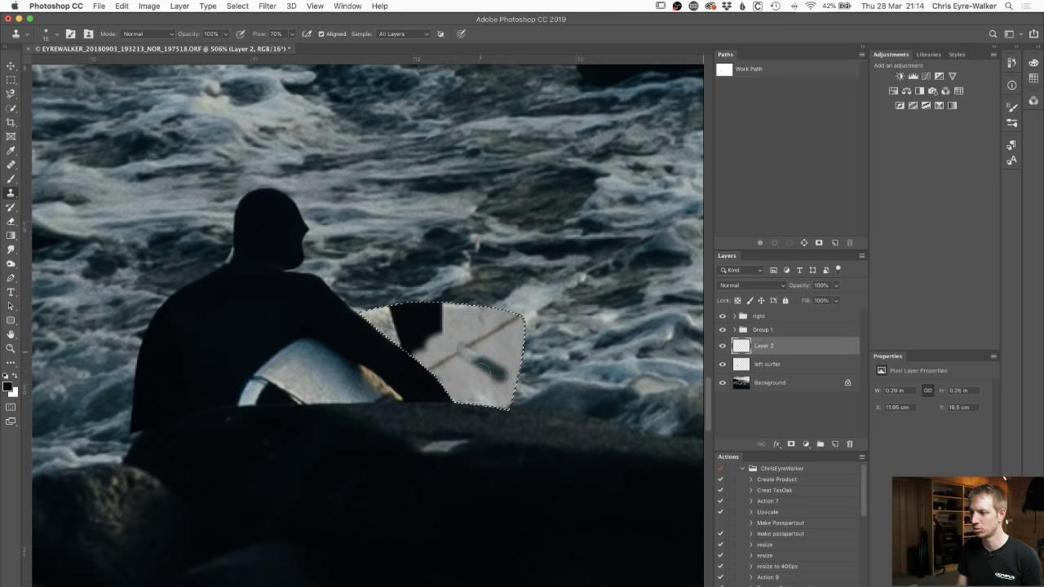
key(super+z)
mouse_move(438, 322)
mouse_down()
mouse_move(497, 361)
mouse_move(475, 364)
mouse_move(441, 342)
mouse_move(462, 331)
mouse_move(412, 323)
mouse_up()
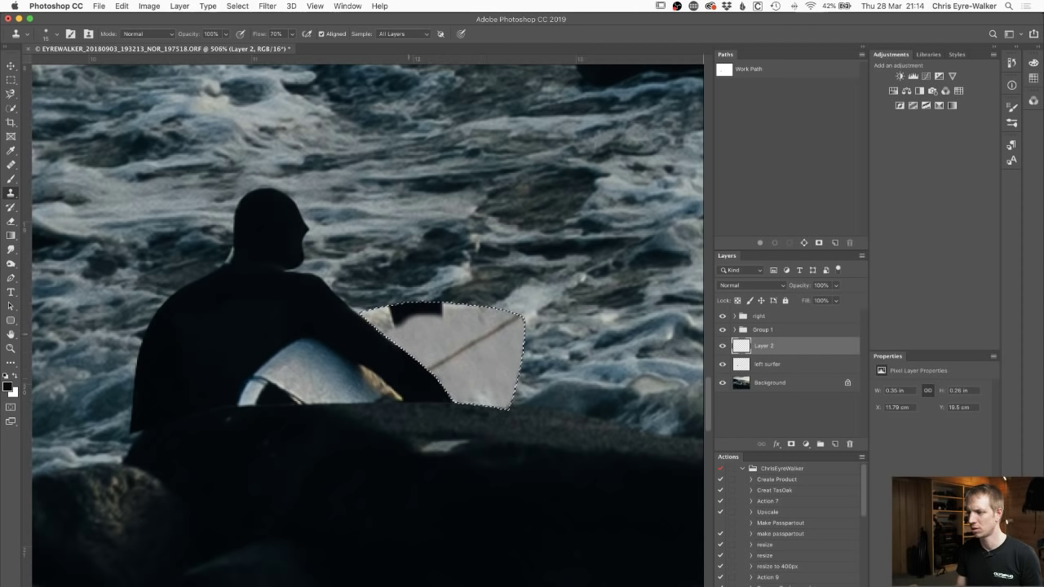
drag(453, 361, 478, 374)
key(super+z)
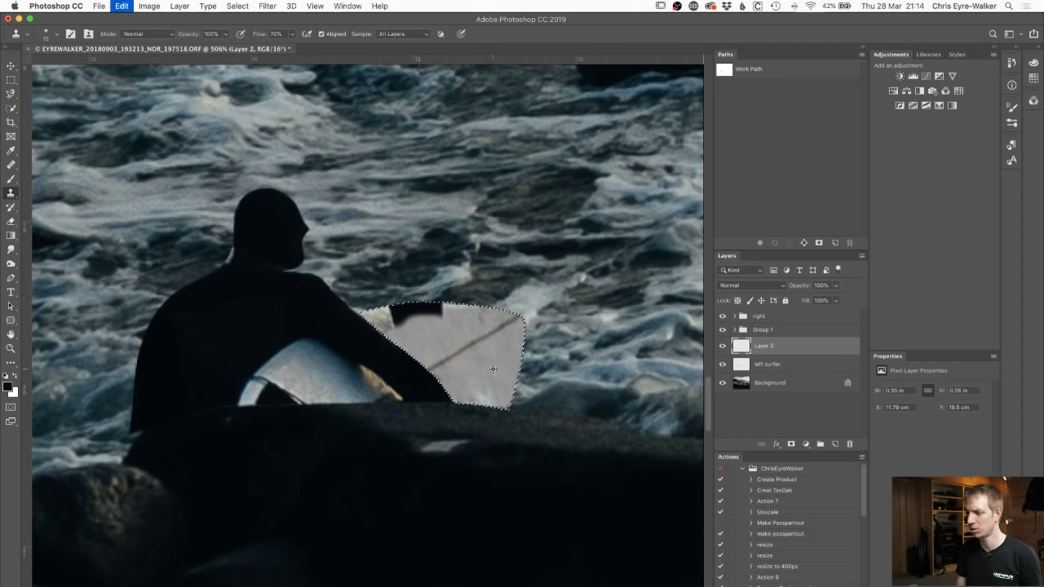
- Clone away the rest of the dark band along the board's upper edge, including the duplicated seam line there
drag(400, 323, 489, 364)
key(super+z)
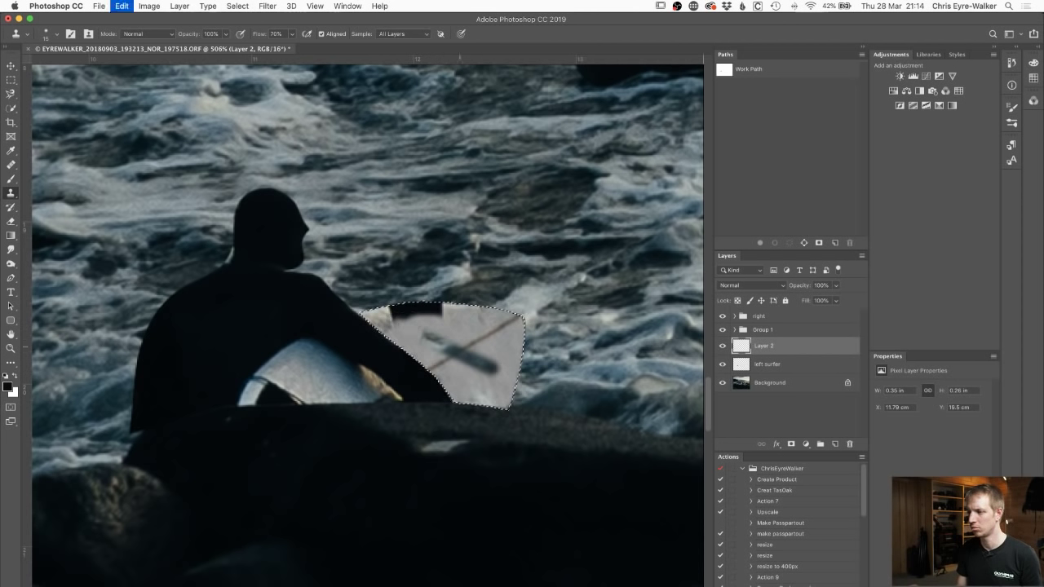
mouse_move(427, 336)
mouse_down()
mouse_move(383, 323)
mouse_move(441, 311)
mouse_up()
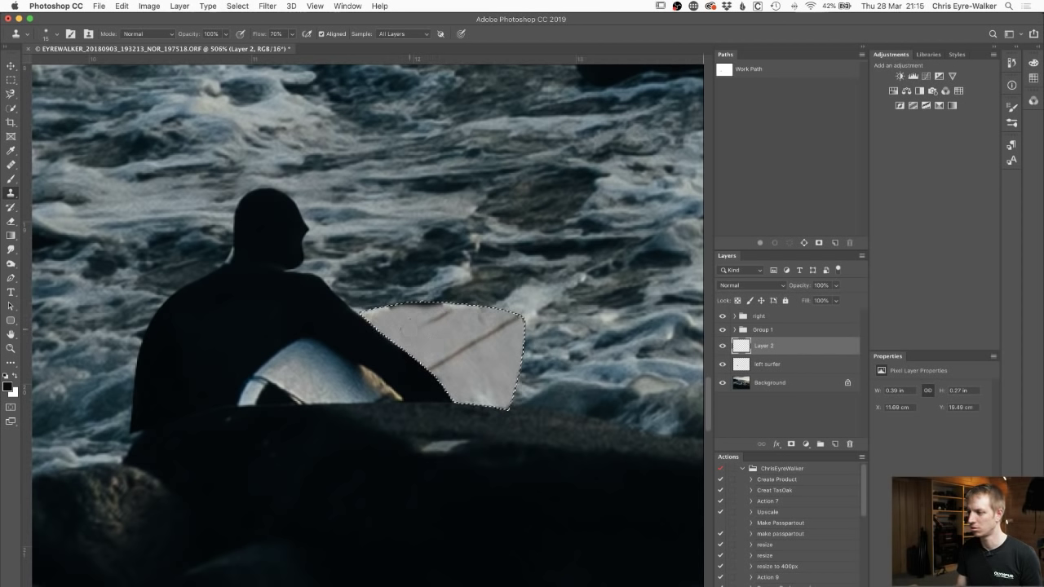
click(441, 317)
mouse_move(450, 312)
mouse_down()
mouse_move(410, 311)
mouse_move(431, 330)
mouse_up()
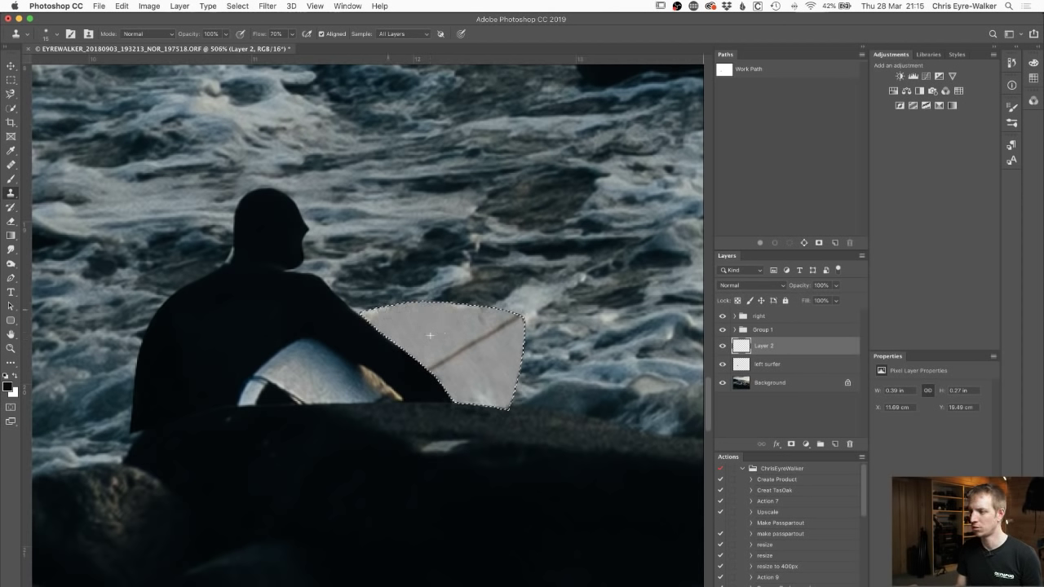
- Paint along the board's upper edge with the Brush in a light grey sampled from the board's rim
key(b)
alt+click(447, 299)
alt+click(463, 300)
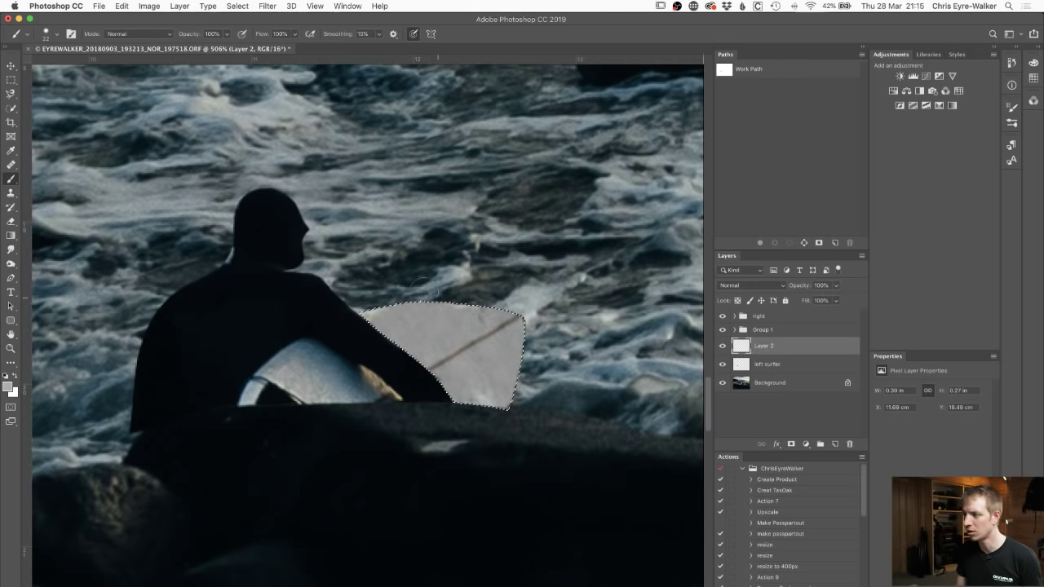
drag(378, 302, 368, 299)
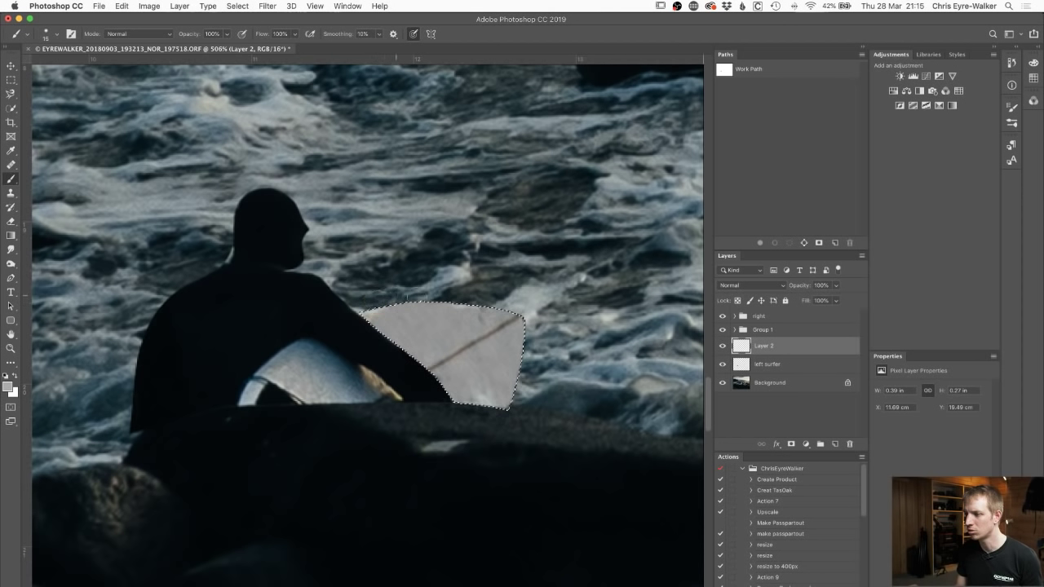
- Paint black at the base of the surfer's back to blend the figure into the rocks
drag(434, 328, 443, 414)
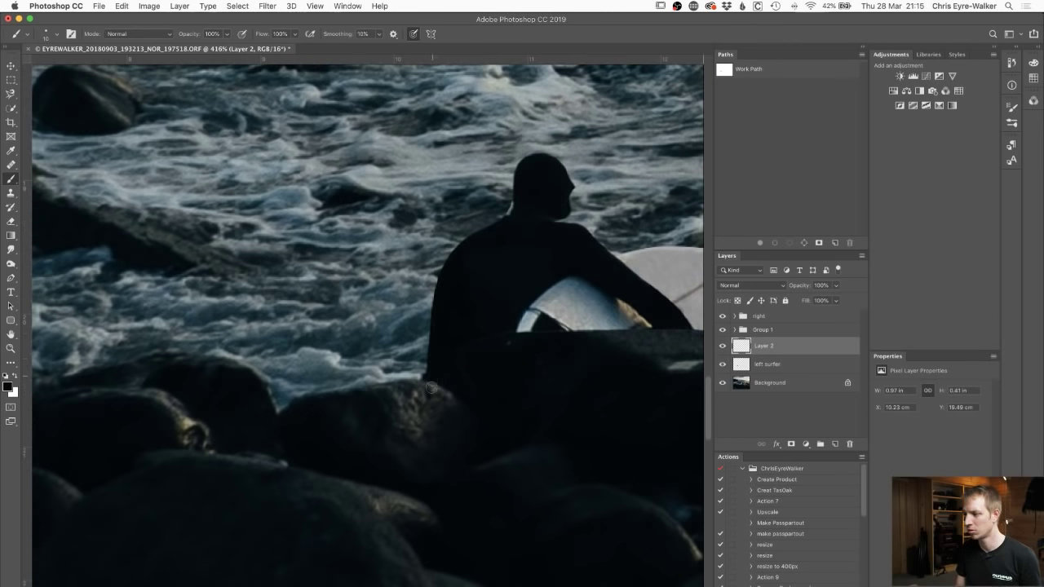
key(z)
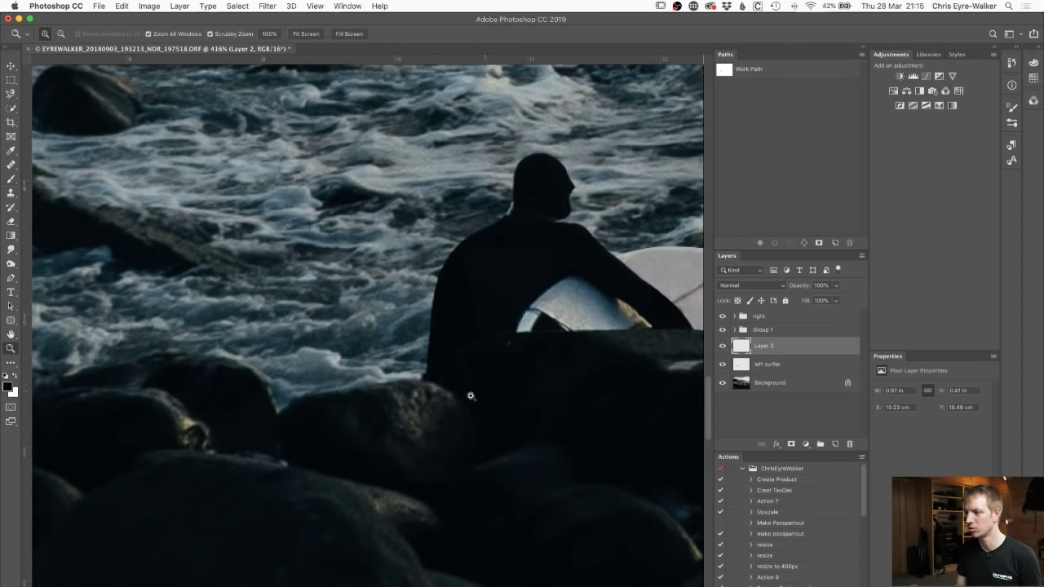
drag(471, 396, 364, 410)
scroll(499, 402, up, 6)
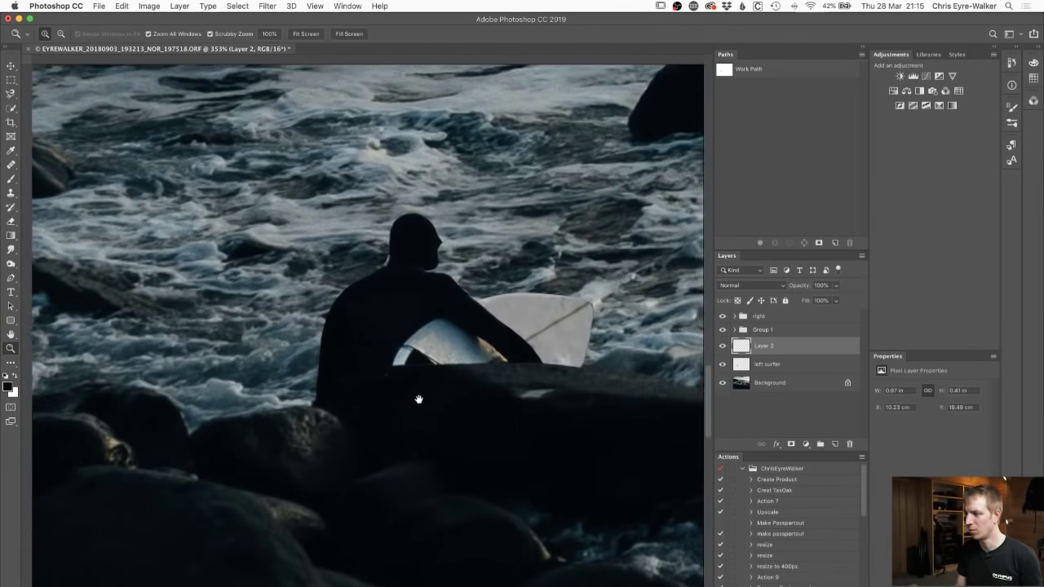
drag(418, 399, 377, 416)
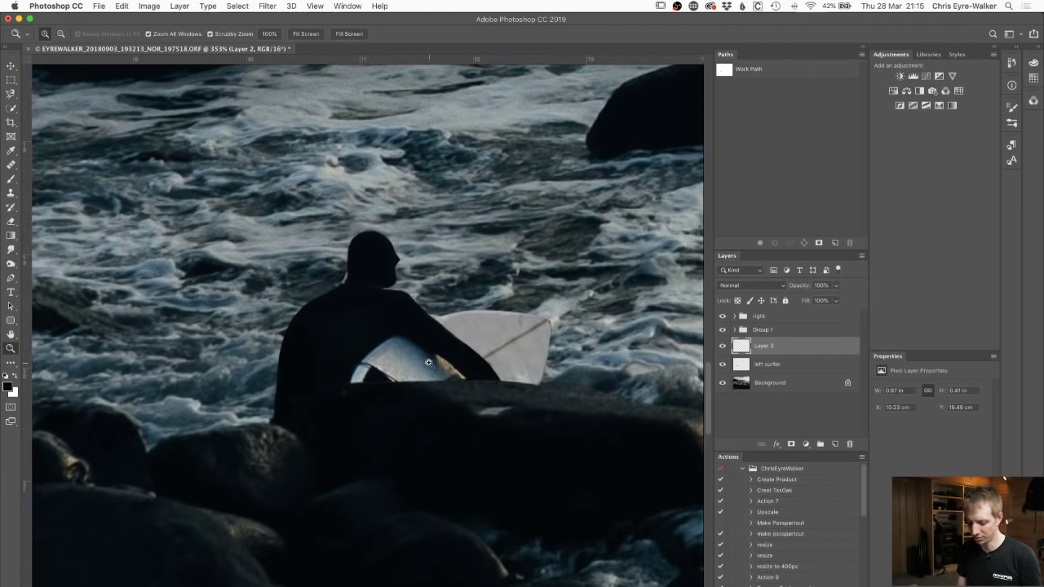
- Compare the surfboard with and without the retouching on Layer 2
super+click(743, 347)
key(alt+BackSpace)
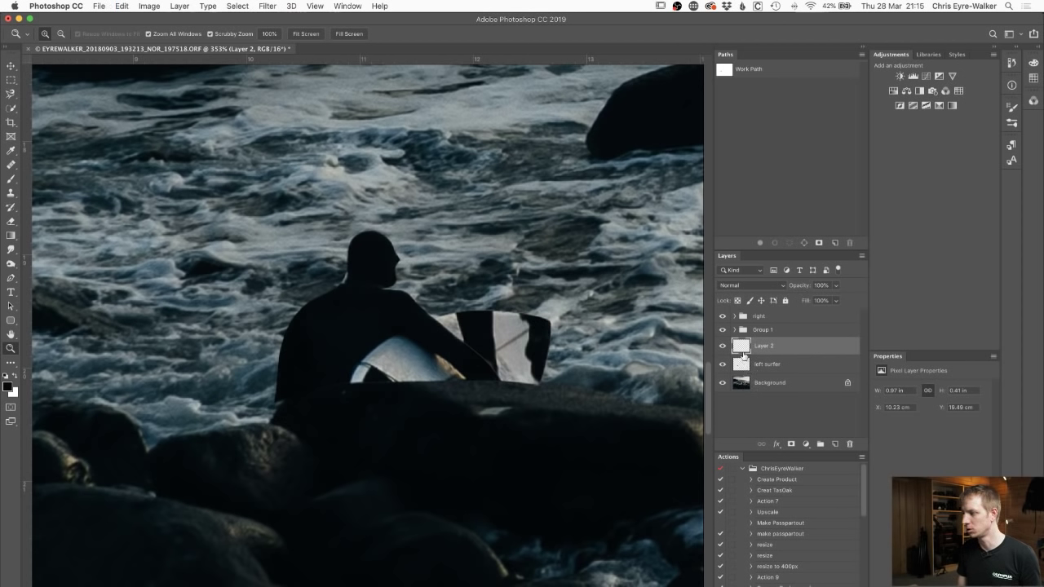
super+click(748, 366)
click(767, 409)
key(super+shift+c)
key(super+z)
key(super+z)
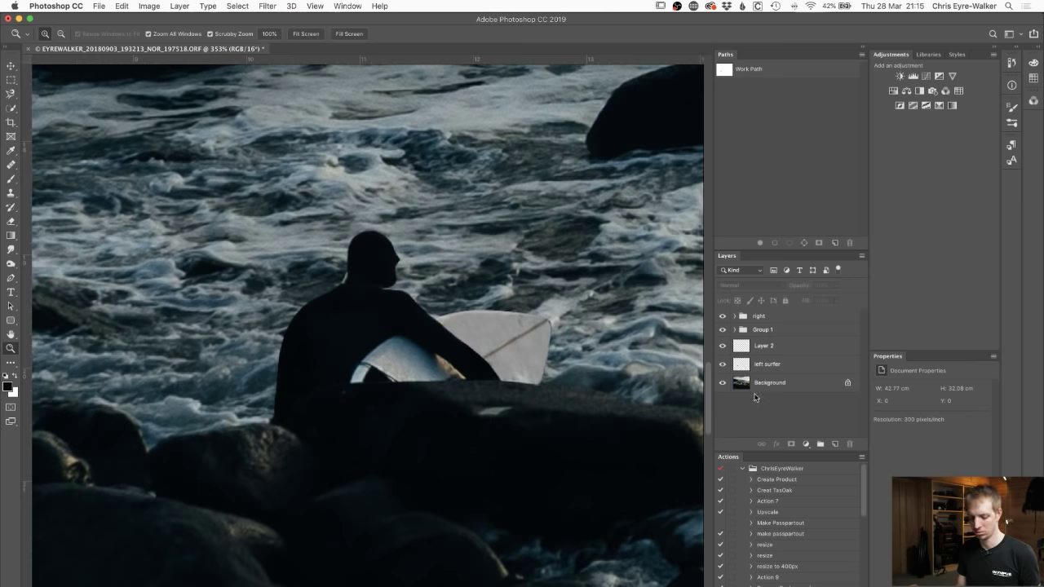
- Group Layer 2 together with the left surfer layer
click(744, 348)
click(743, 368)
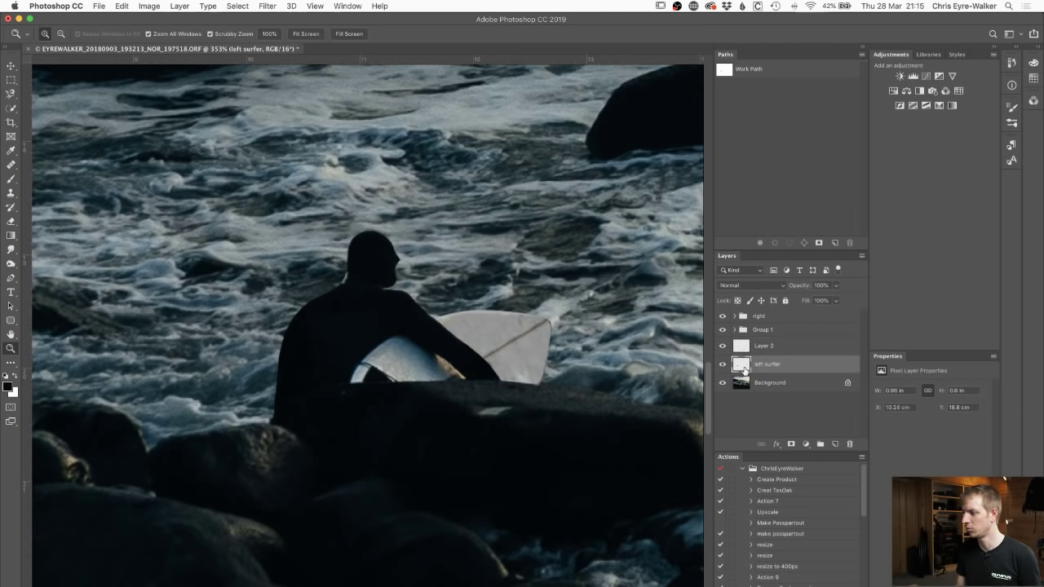
shift+click(743, 349)
key(super+g)
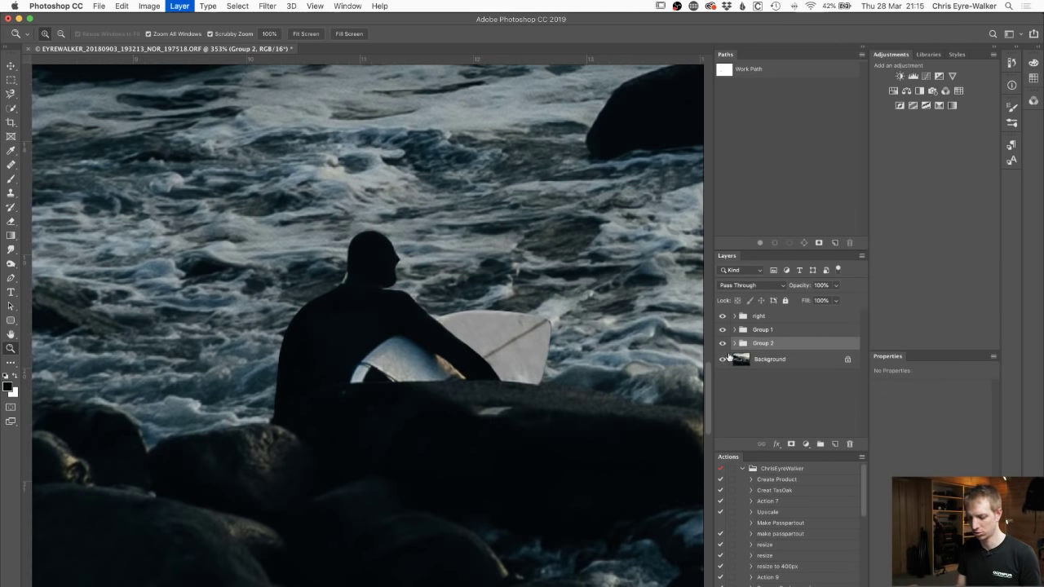
- Isolate Group 2 to inspect the surfer cut-out on its own, and restore the visibility of all layers
alt+click(721, 345)
alt+click(723, 345)
alt+click(723, 345)
alt+click(722, 359)
alt+click(723, 345)
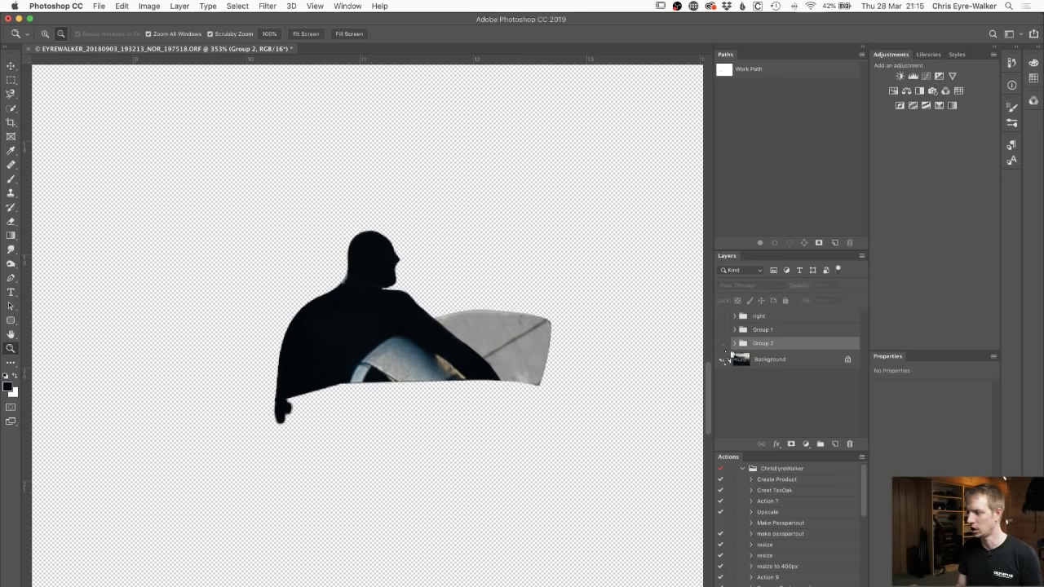
click(723, 359)
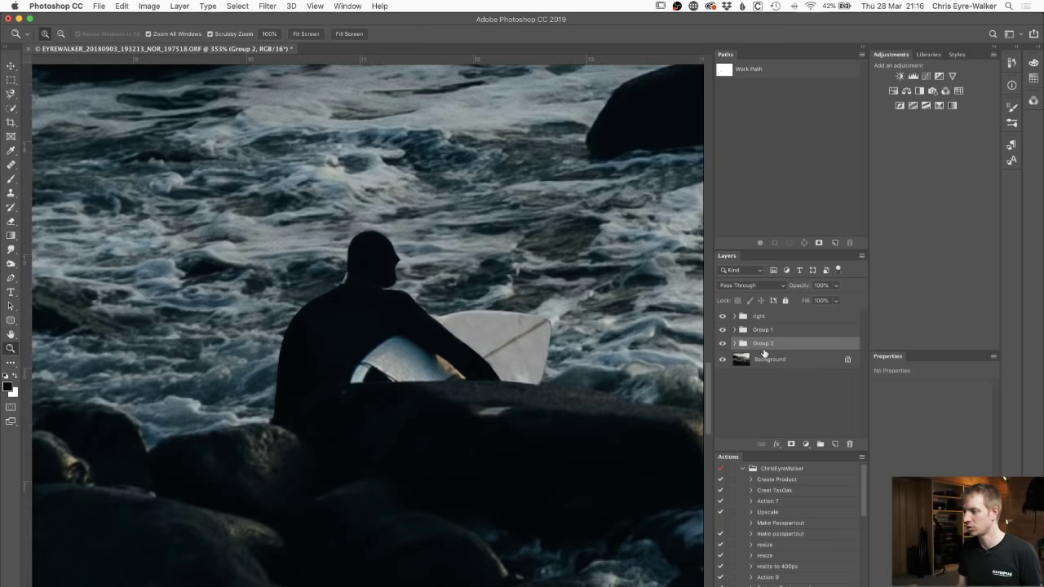
- Try feathering the surfer outline selection by 0.5 pixels, and clear the selection
click(238, 6)
mouse_move(286, 162)
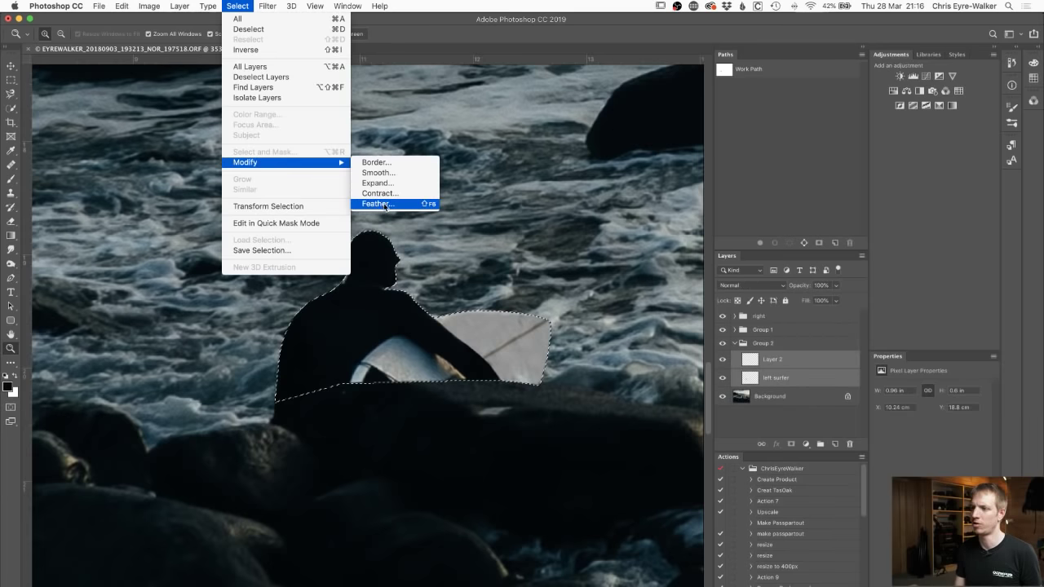
click(385, 204)
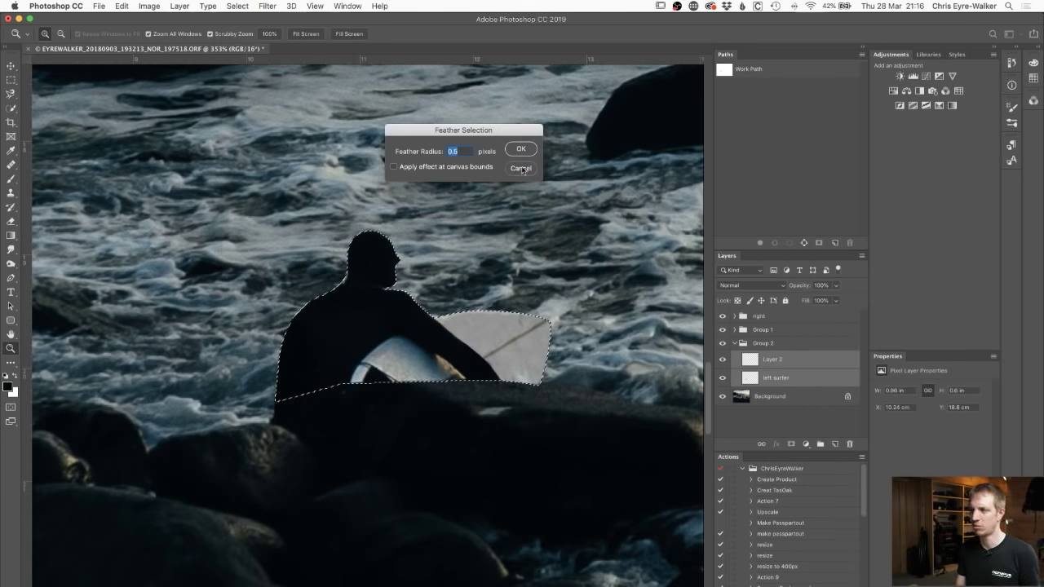
click(521, 154)
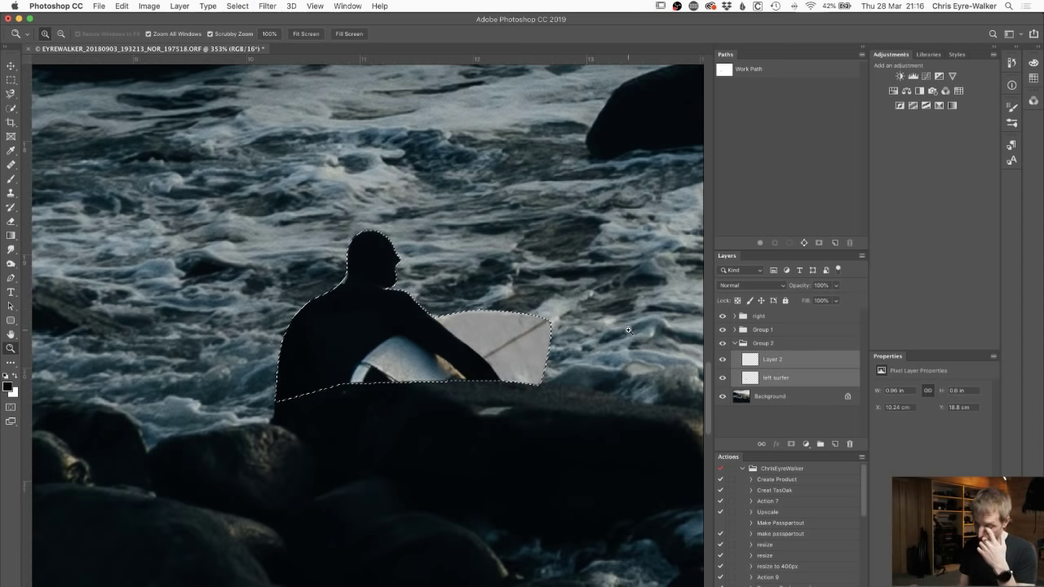
key(super+d)
- Examine the cut-out edges of the surfer's arm and surfboard up close
drag(475, 313, 536, 311)
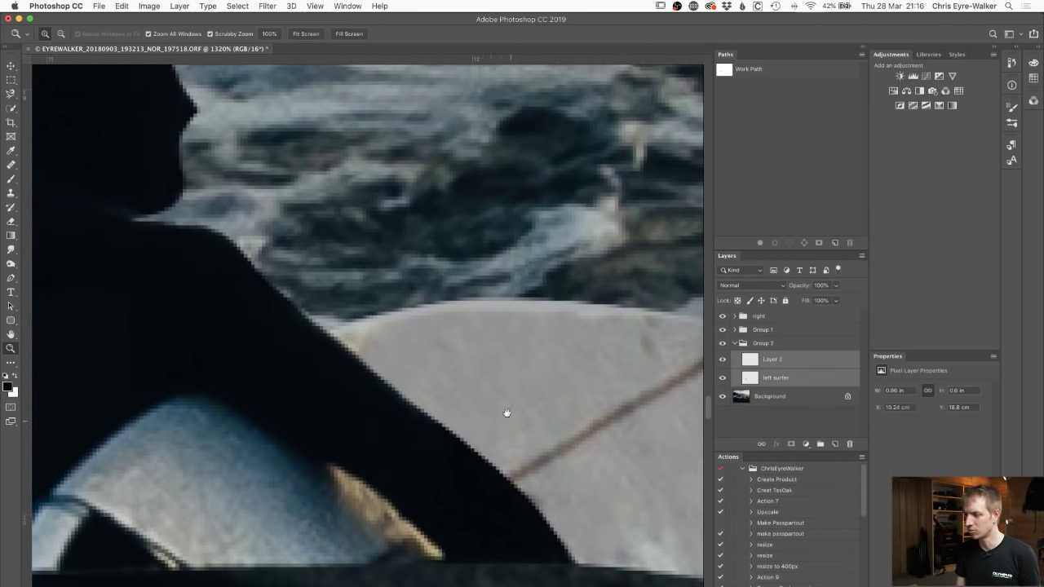
drag(507, 413, 321, 294)
key(super+shift+d)
key(super+z)
key(super+d)
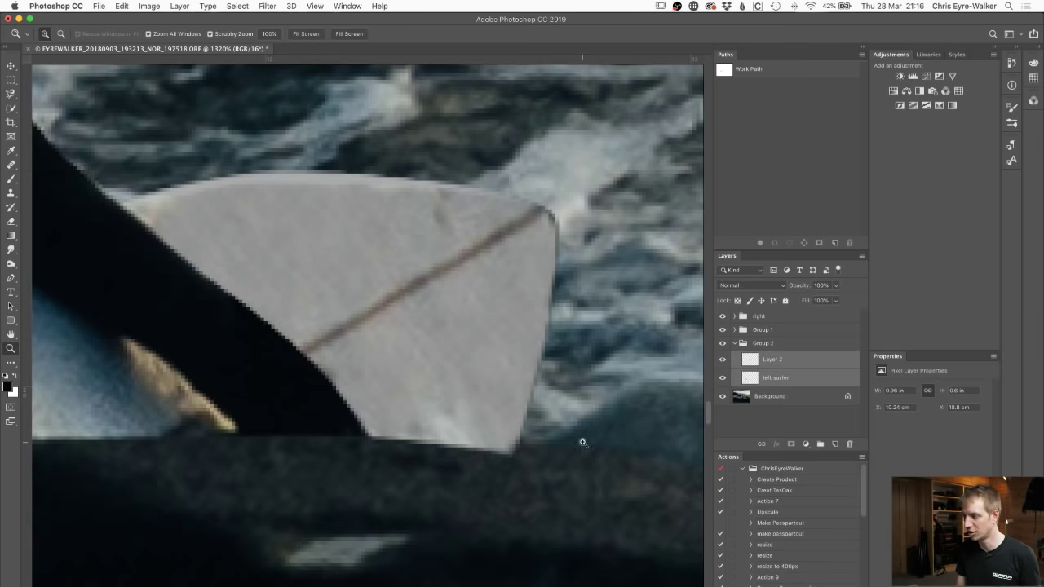
drag(496, 366, 551, 364)
click(541, 367)
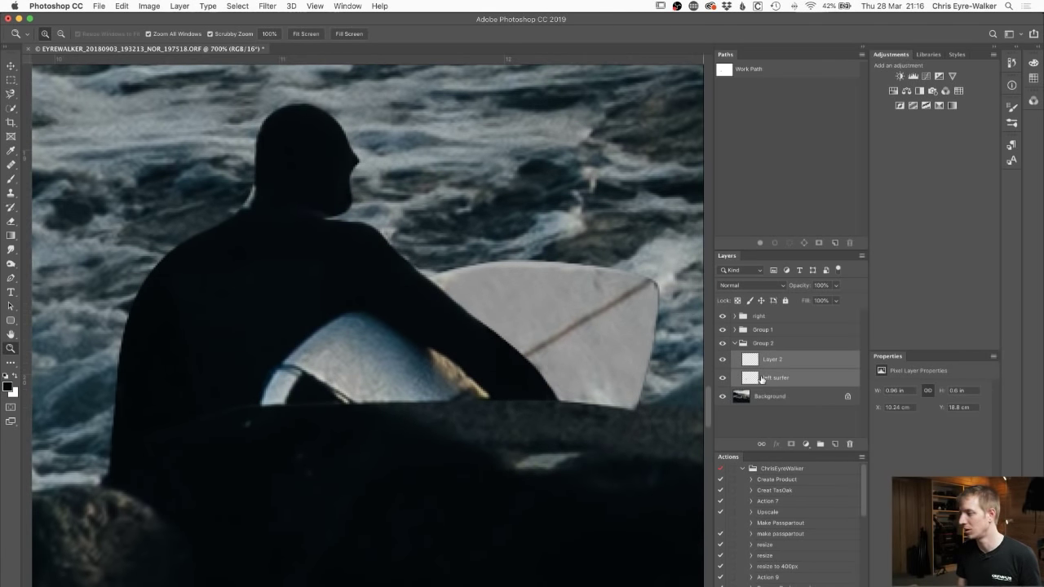
- Load the left surfer layer's outline as a selection and contract it slightly
ctrl+click(750, 378)
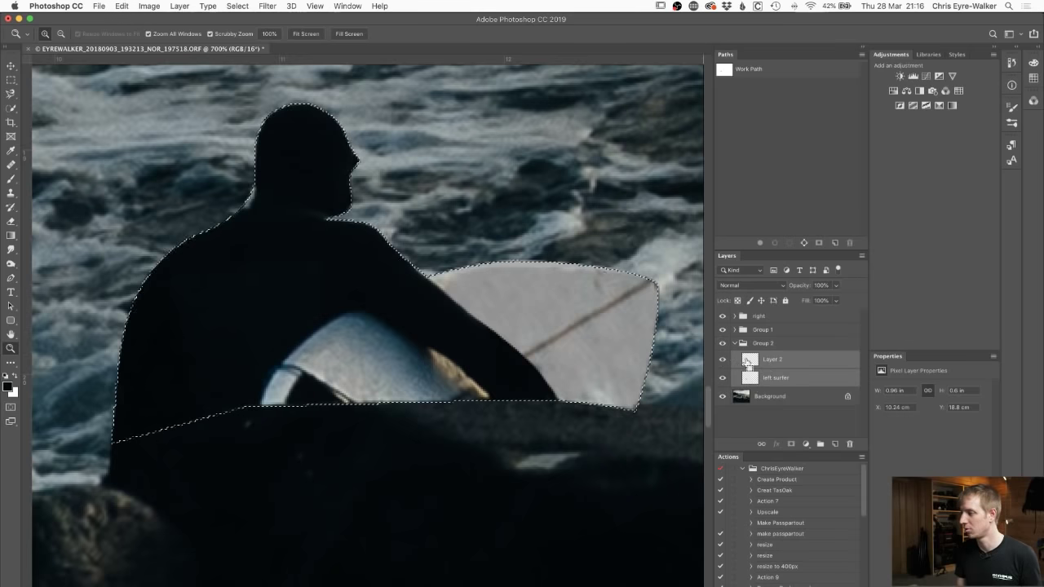
click(237, 5)
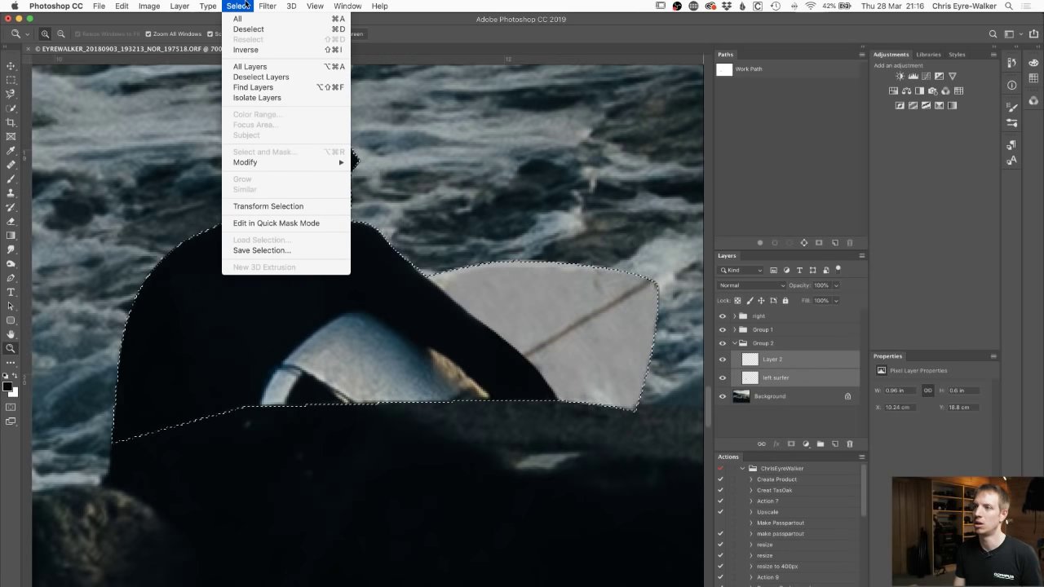
mouse_move(261, 163)
click(399, 194)
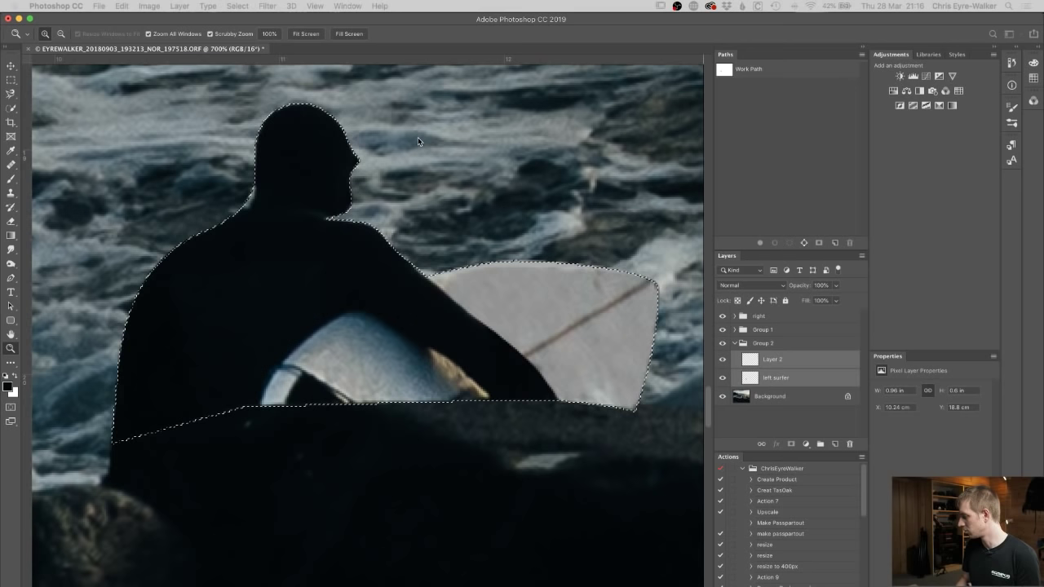
key(Return)
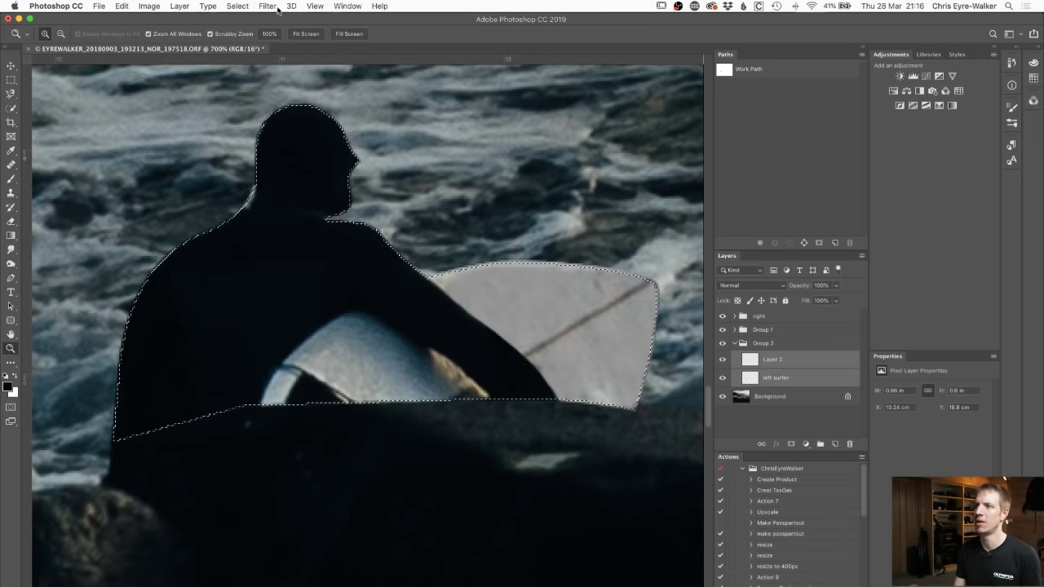
- Feather the contracted surfer selection by 0.5 pixels
click(237, 6)
mouse_move(339, 164)
click(377, 203)
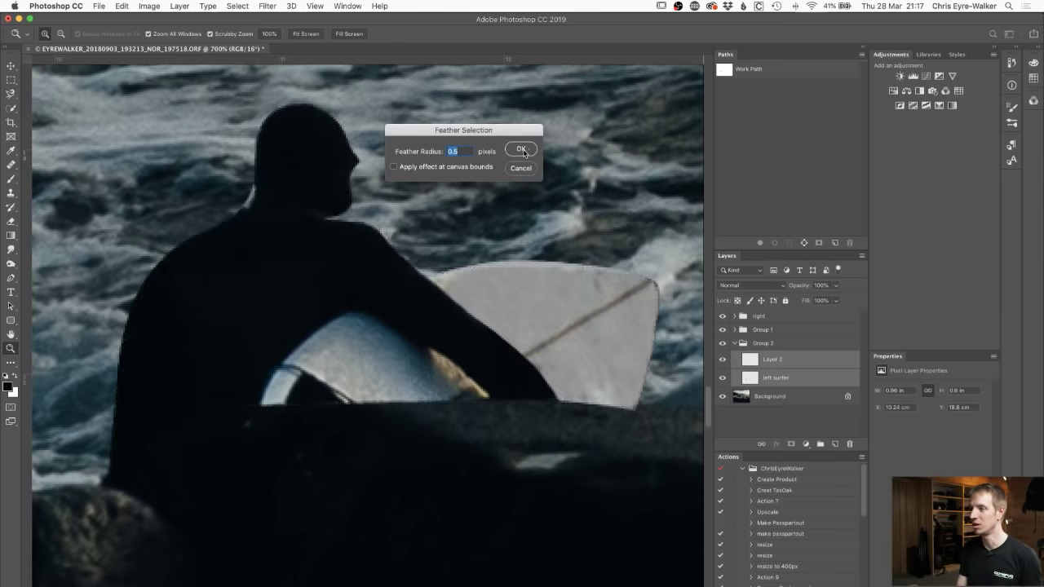
click(515, 151)
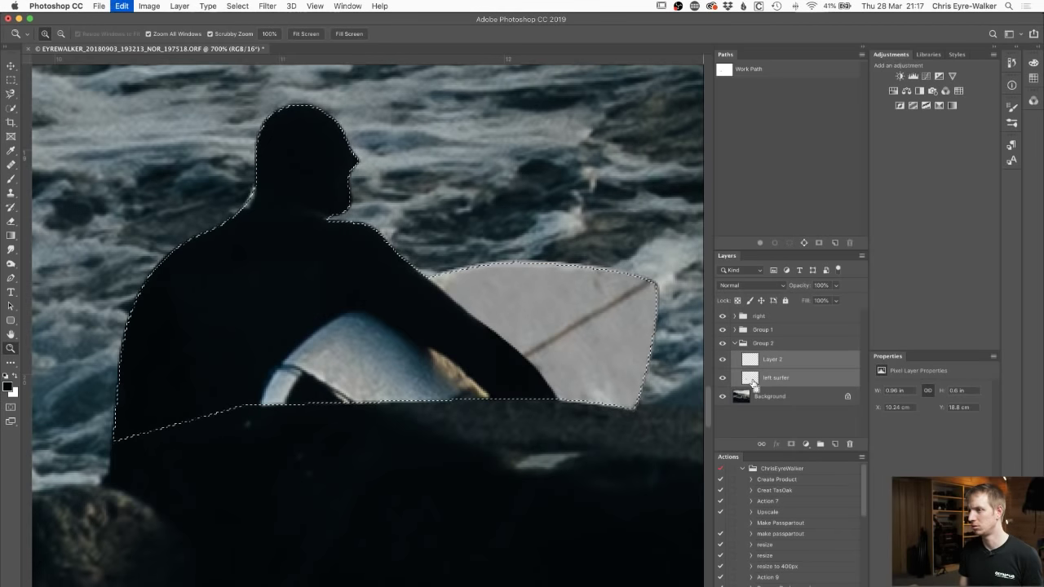
- Trim the hard outer fringe of the left surfer layer with the feathered selection, and clear the selection
click(751, 380)
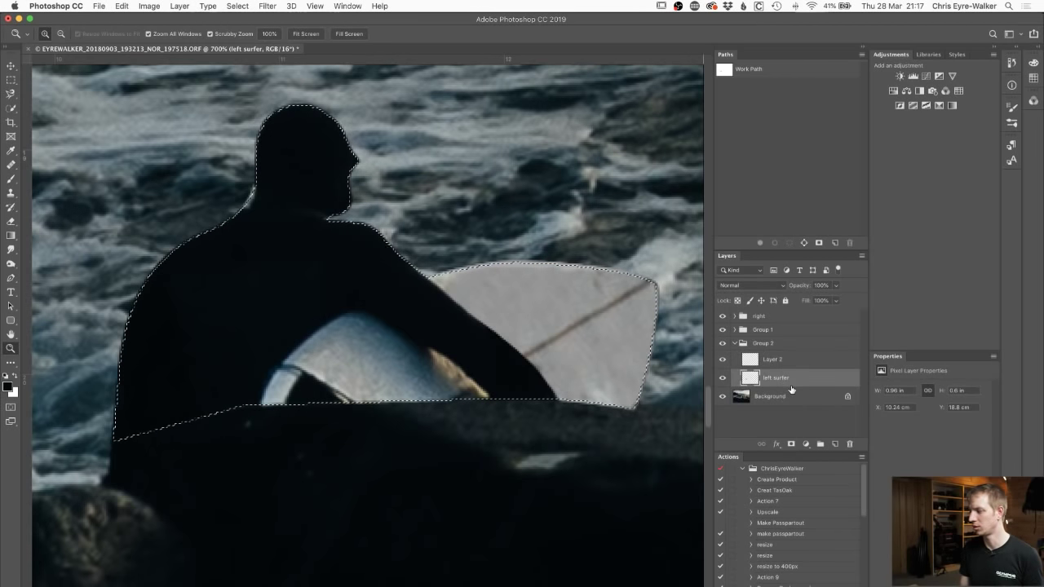
key(super+d)
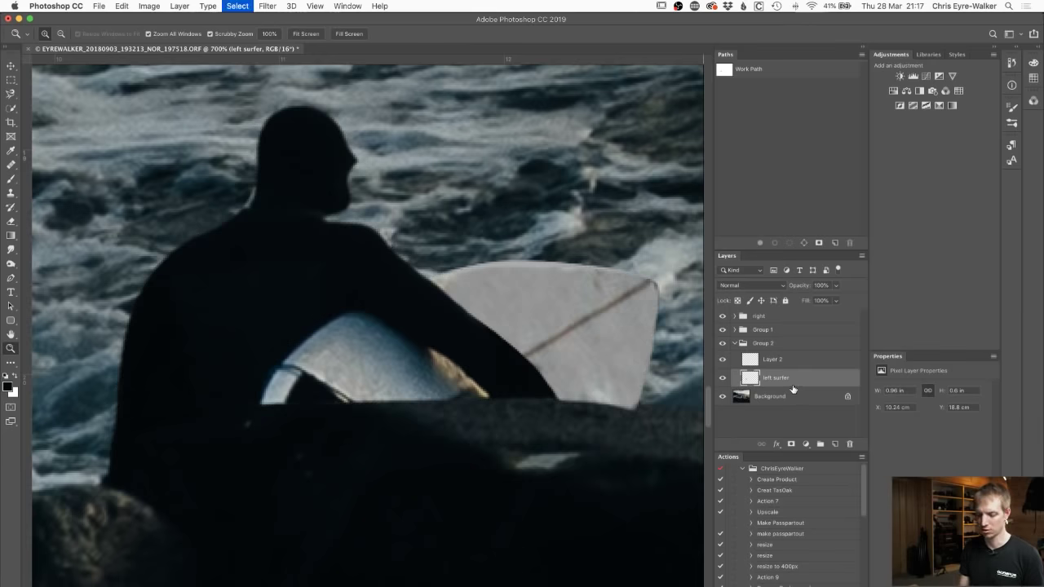
drag(515, 351, 544, 360)
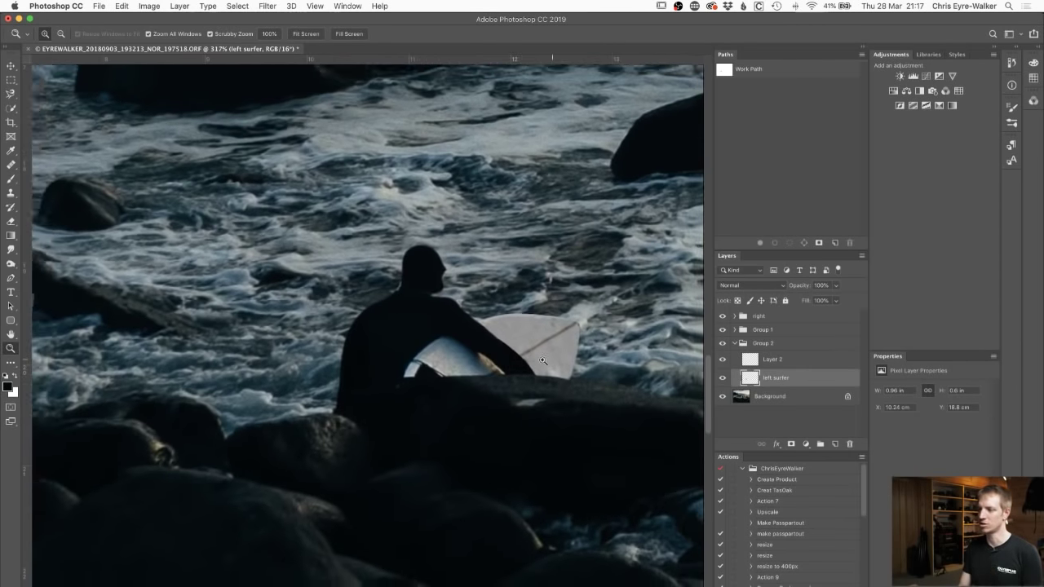
scroll(542, 359, down, 8)
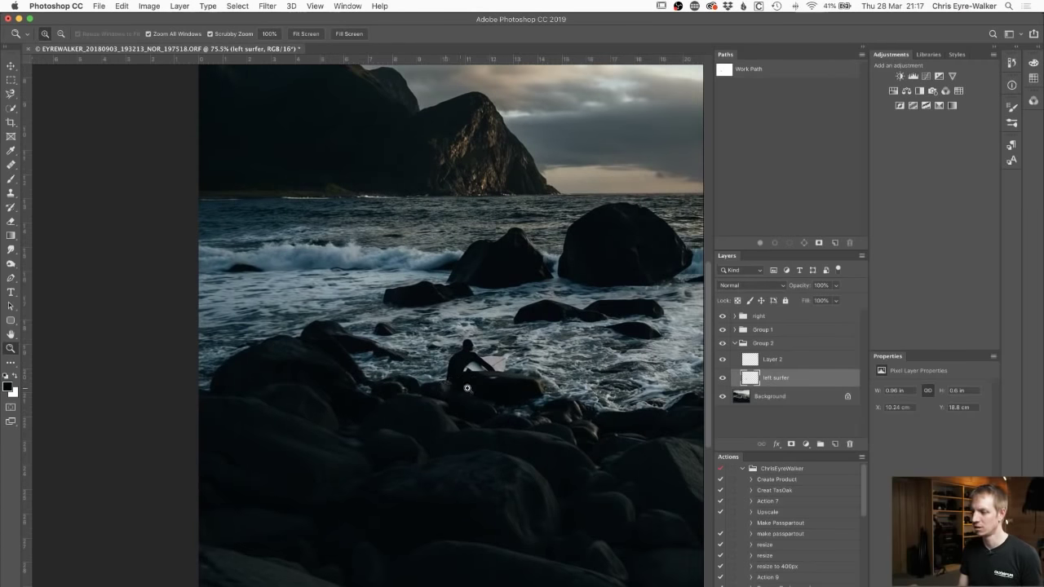
scroll(467, 389, up, 8)
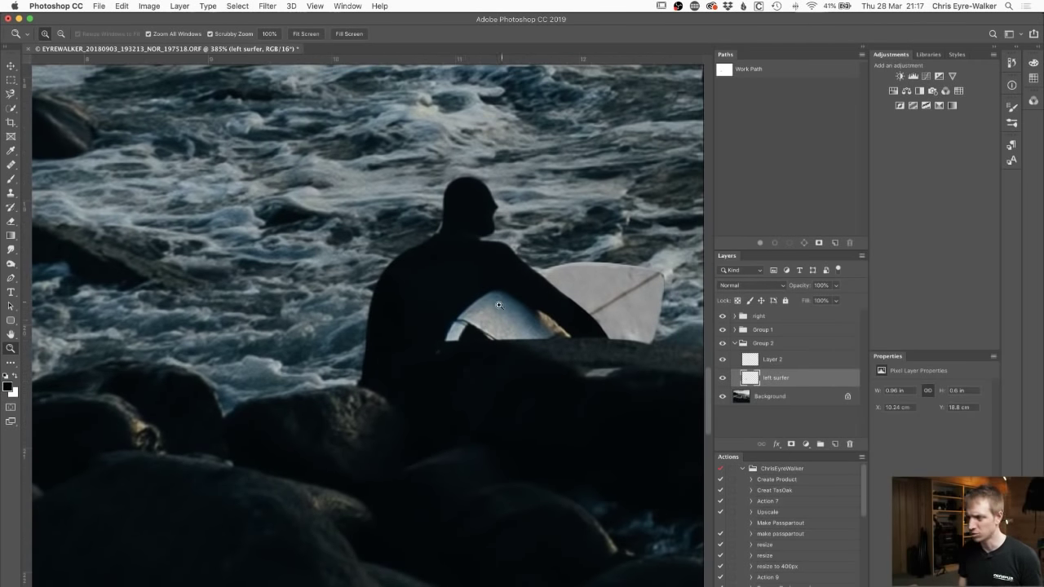
- Try to clone dark rock texture over the lower tip of the sitting surfer's surfboard
key(s)
alt+click(496, 370)
mouse_move(448, 339)
mouse_down()
mouse_move(437, 336)
mouse_move(486, 340)
mouse_move(458, 332)
mouse_up()
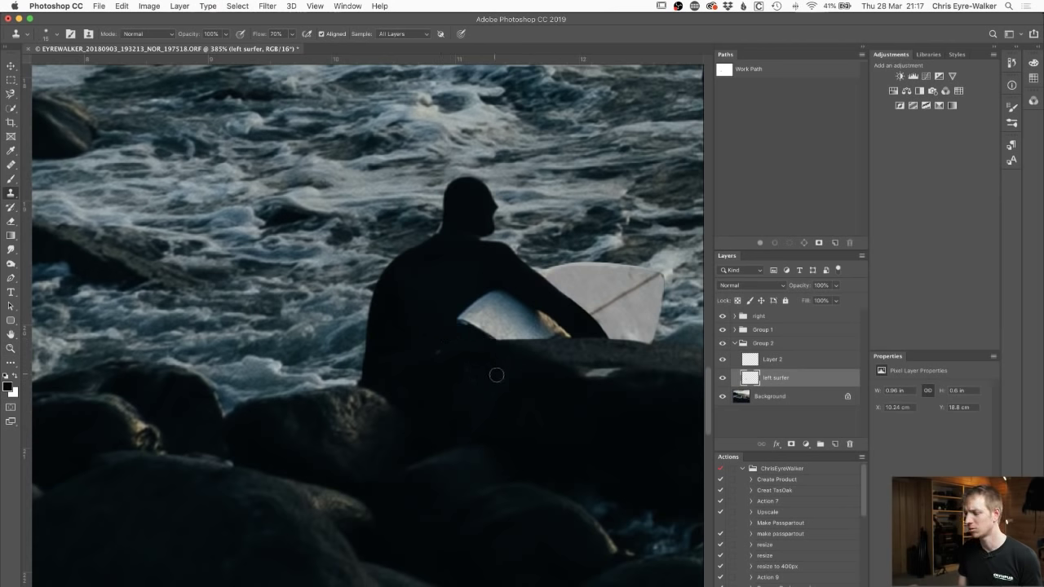
key(z)
key(super+z)
key(alt)
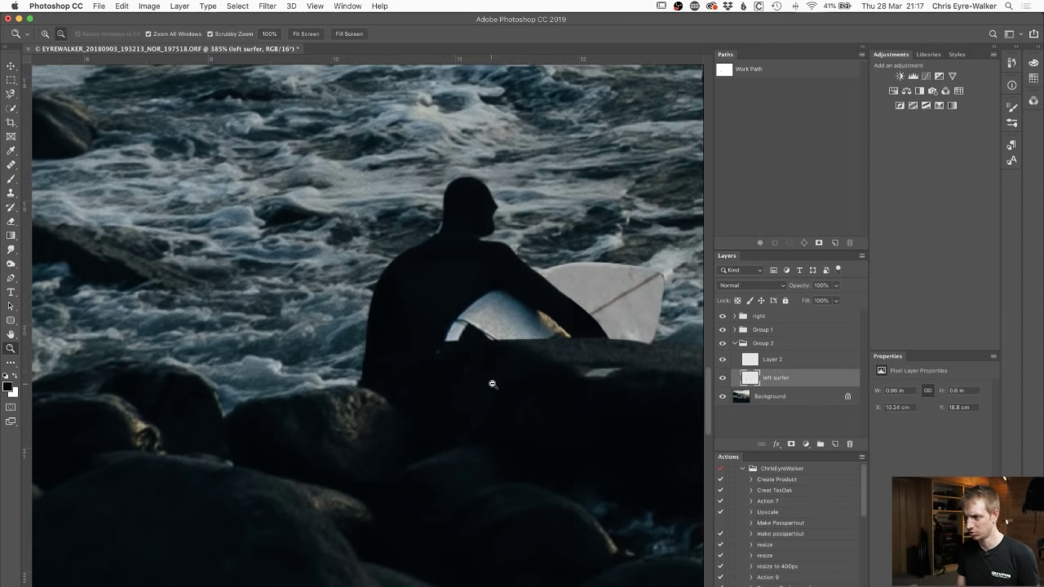
- Enlarge the Clone Stamp brush and clone dark rock texture over the area beneath the sitting surfer
key(s)
drag(506, 398, 516, 400)
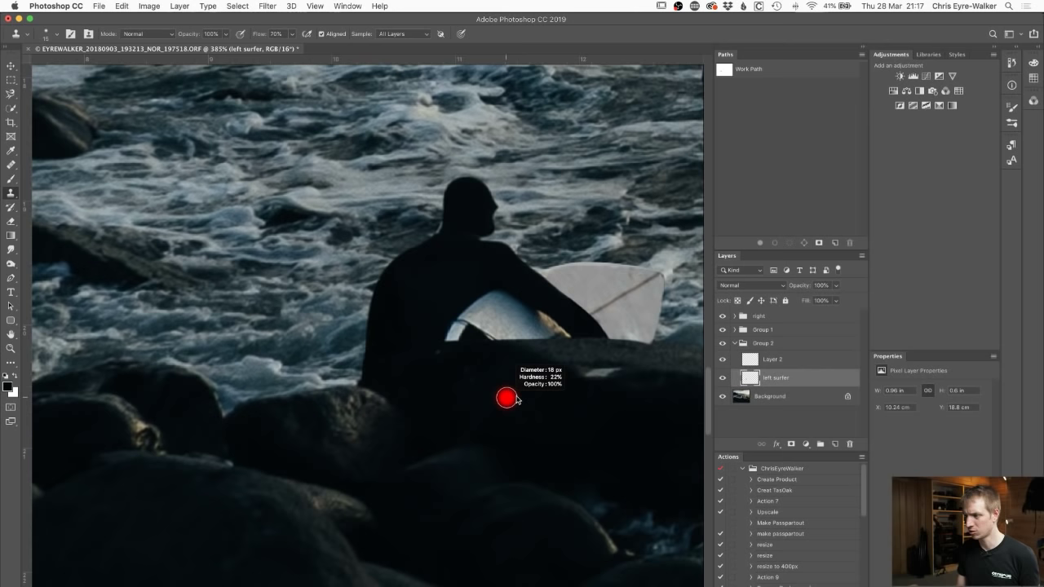
mouse_move(525, 383)
mouse_down()
mouse_move(592, 387)
mouse_move(492, 388)
mouse_up()
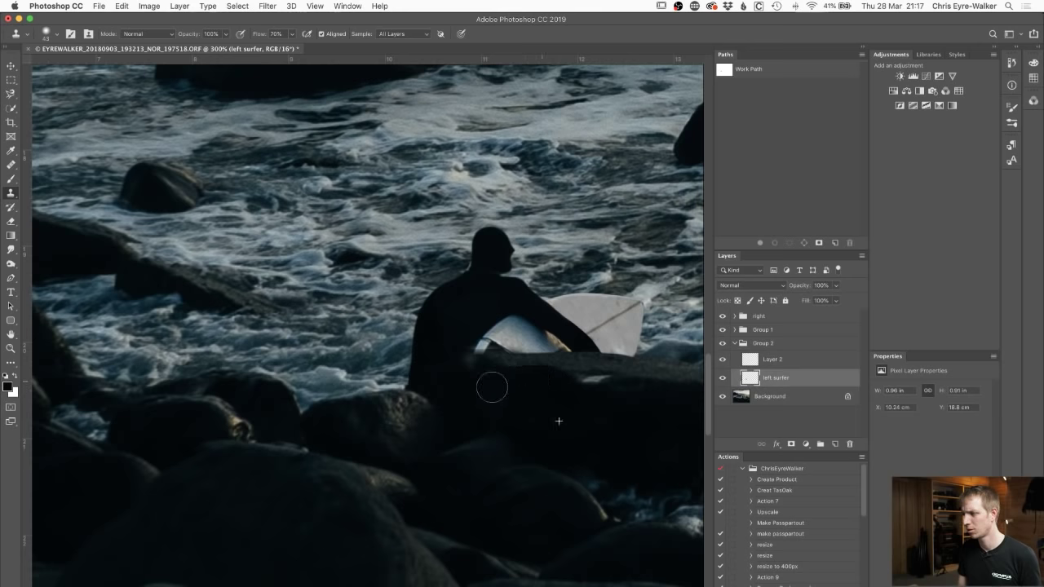
- Rename Group 2 as left and Group 1 as centre
key(z)
drag(563, 401, 505, 403)
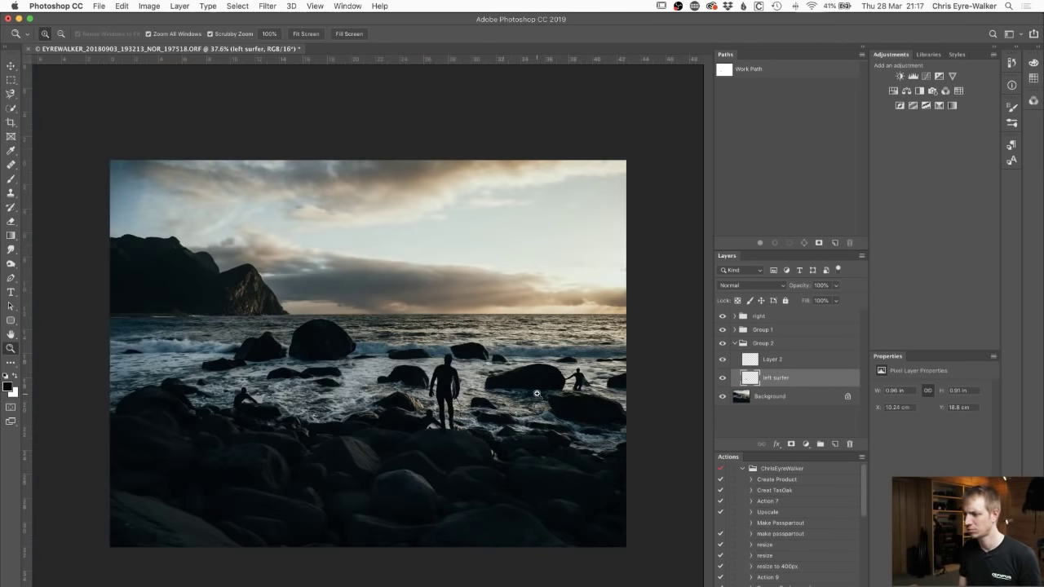
drag(430, 440, 529, 422)
drag(503, 356, 431, 436)
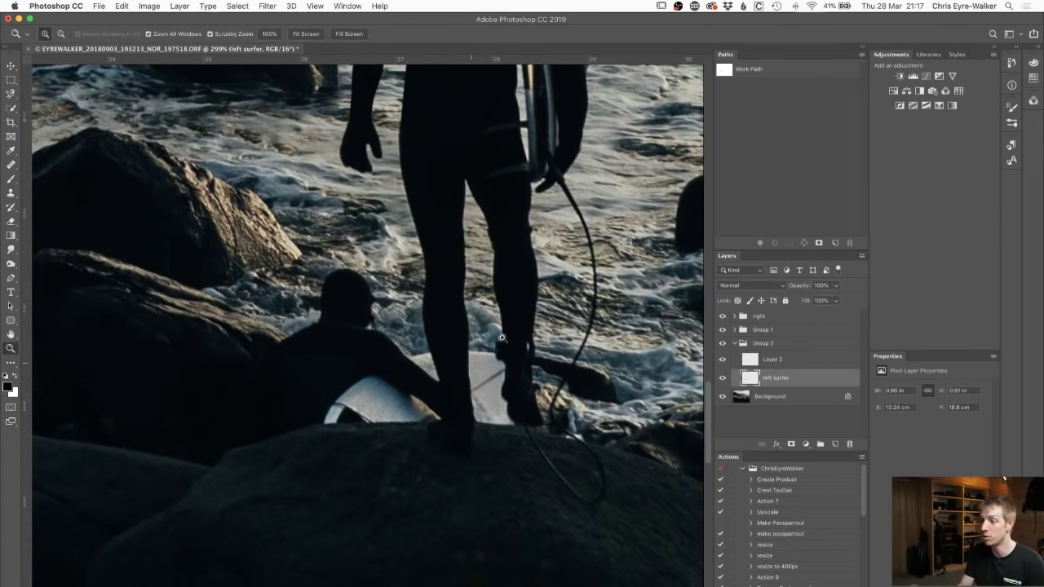
key(super+0)
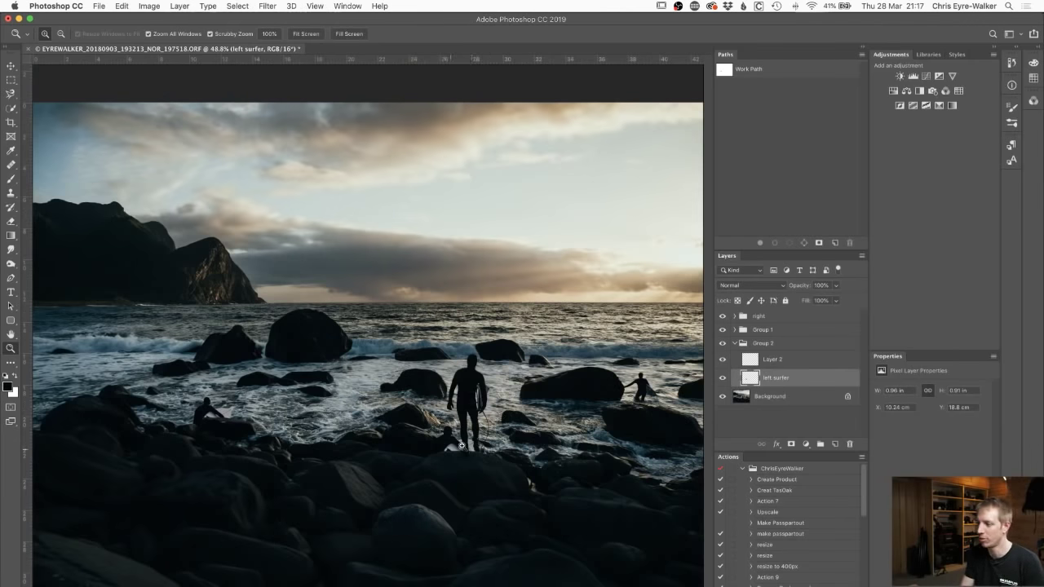
drag(458, 438, 498, 438)
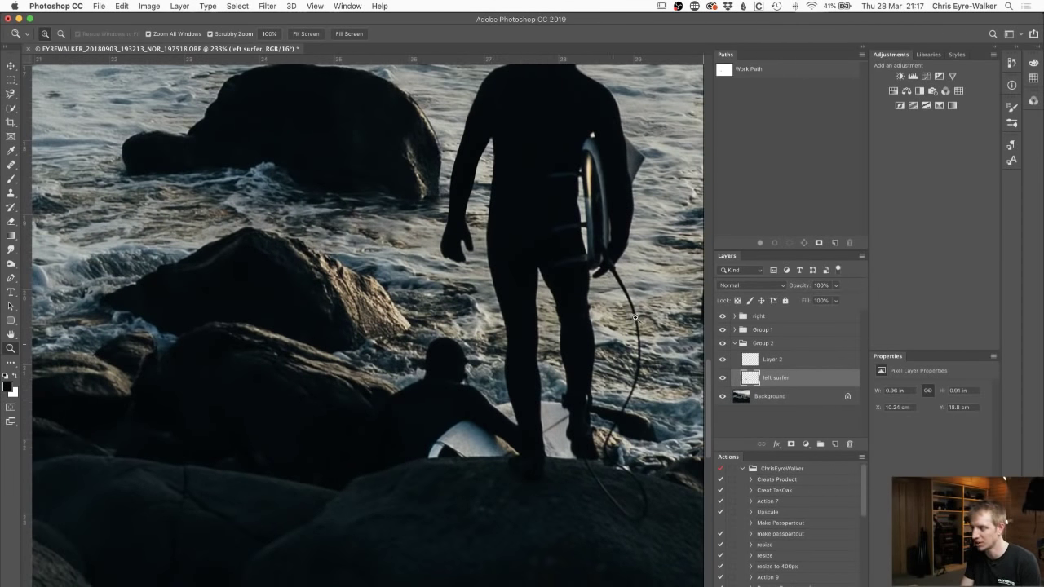
click(736, 344)
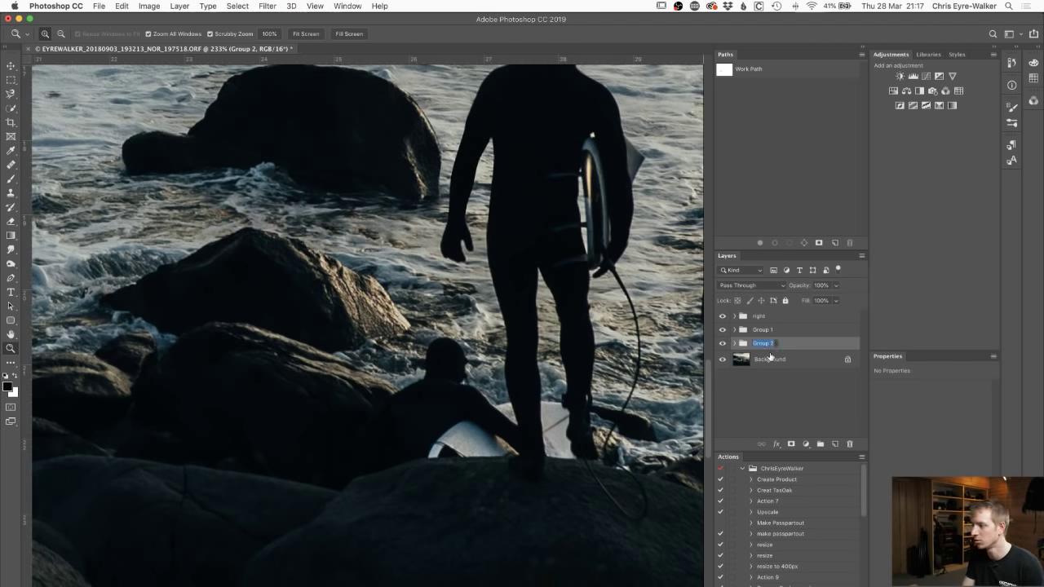
text(left)
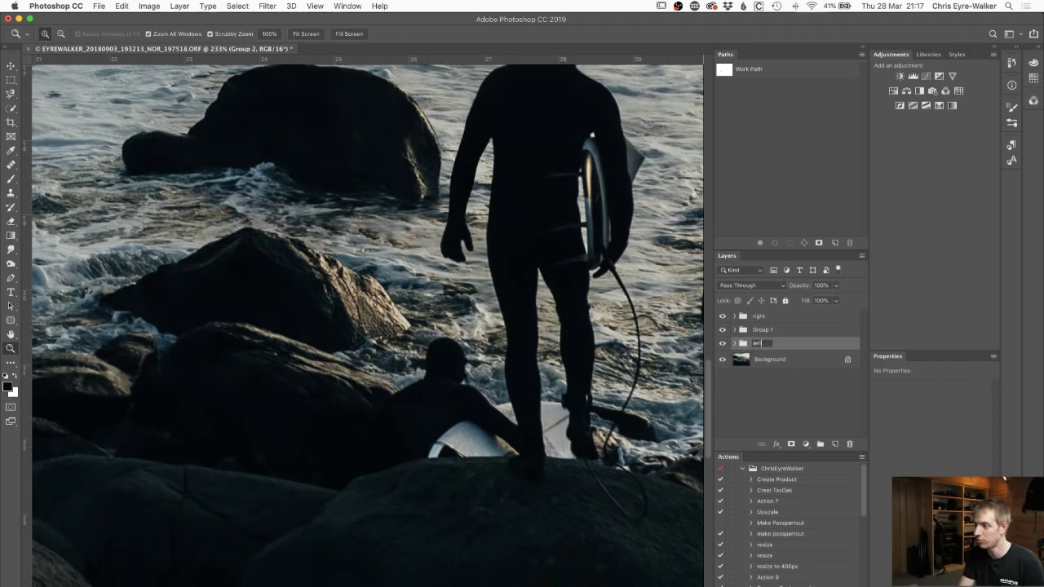
key(Return)
double_click(766, 329)
text(centre)
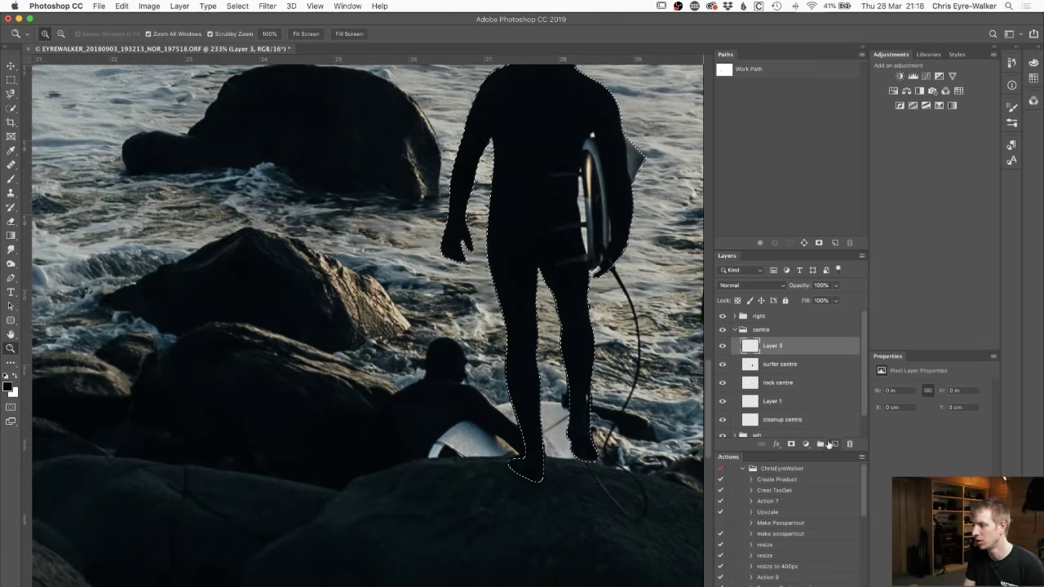
- Clone water over the surfboard and lower leash beside the standing surfer's legs, on the new layer in the centre group
key(s)
scroll(571, 285, right, 5)
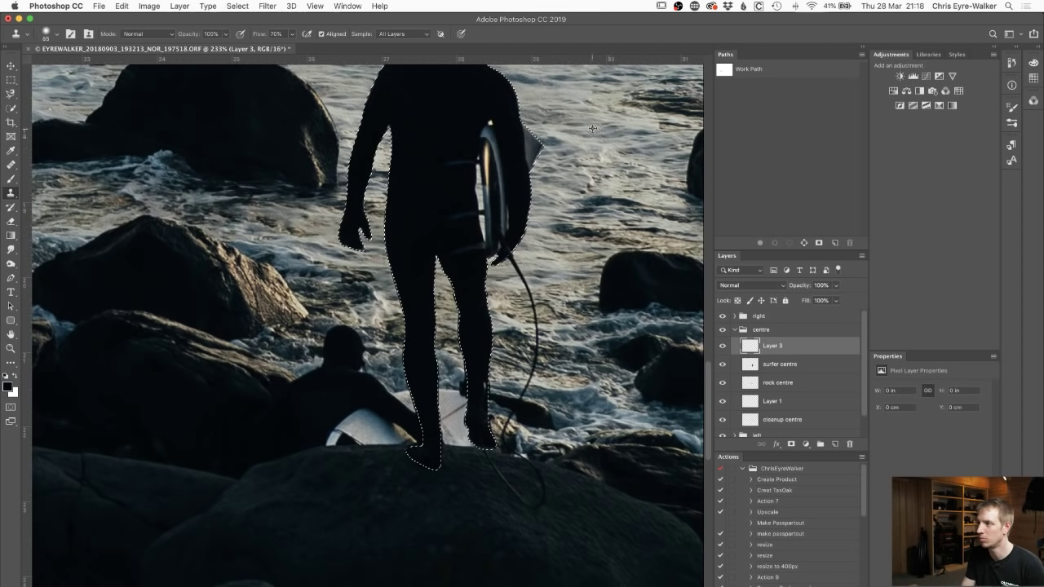
mouse_move(545, 412)
mouse_down()
mouse_move(526, 393)
mouse_move(463, 377)
mouse_move(488, 392)
mouse_move(456, 391)
mouse_move(481, 389)
mouse_up()
alt+click(575, 193)
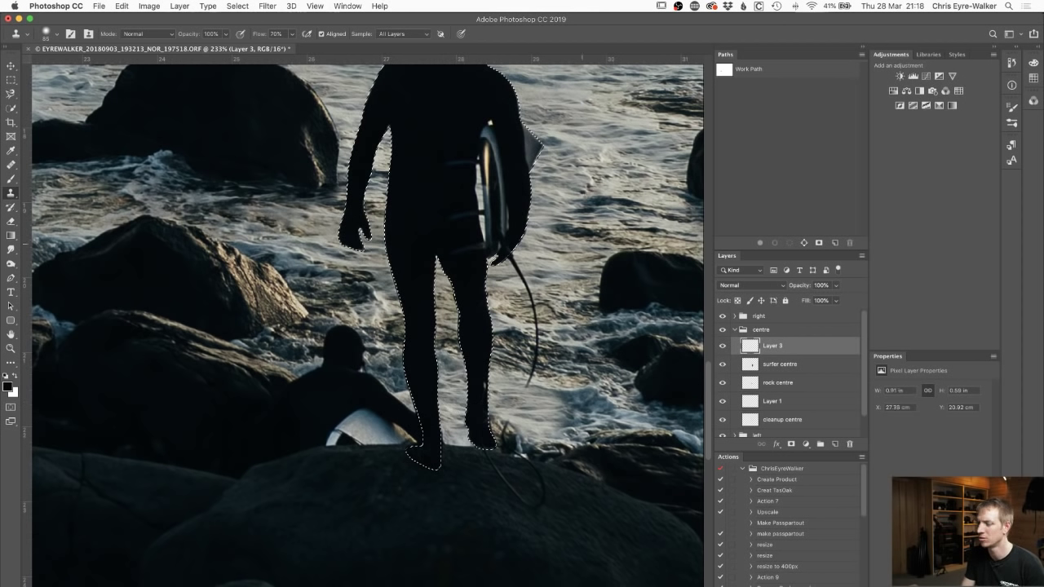
- Clone water over the seated surfer and the rest of his surfboard behind the standing surfer's legs
mouse_move(343, 337)
mouse_down()
mouse_move(333, 367)
mouse_move(429, 430)
mouse_up()
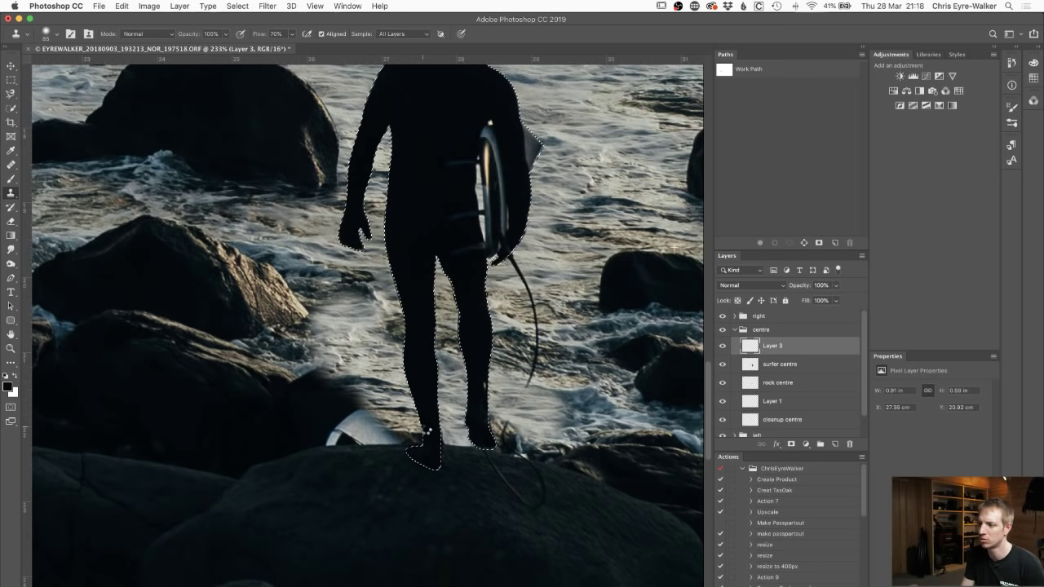
alt+click(633, 142)
mouse_move(423, 393)
mouse_down()
mouse_move(371, 427)
mouse_move(435, 419)
mouse_move(359, 409)
mouse_move(321, 375)
mouse_up()
alt+click(609, 170)
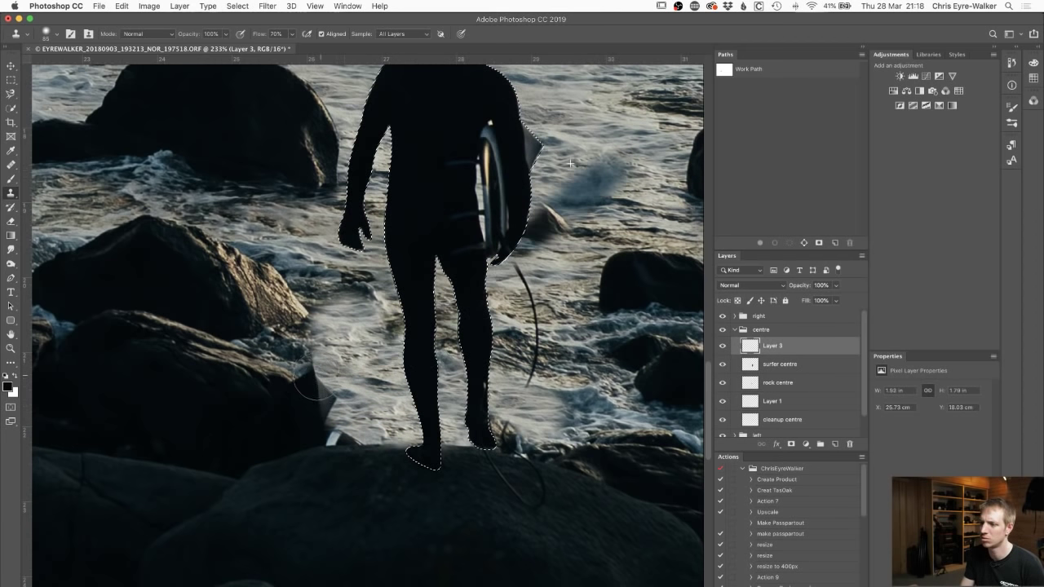
mouse_move(570, 164)
mouse_down()
mouse_move(603, 196)
mouse_move(494, 293)
mouse_up()
mouse_move(310, 376)
mouse_down()
mouse_move(324, 428)
mouse_move(371, 449)
mouse_up()
drag(331, 375, 377, 418)
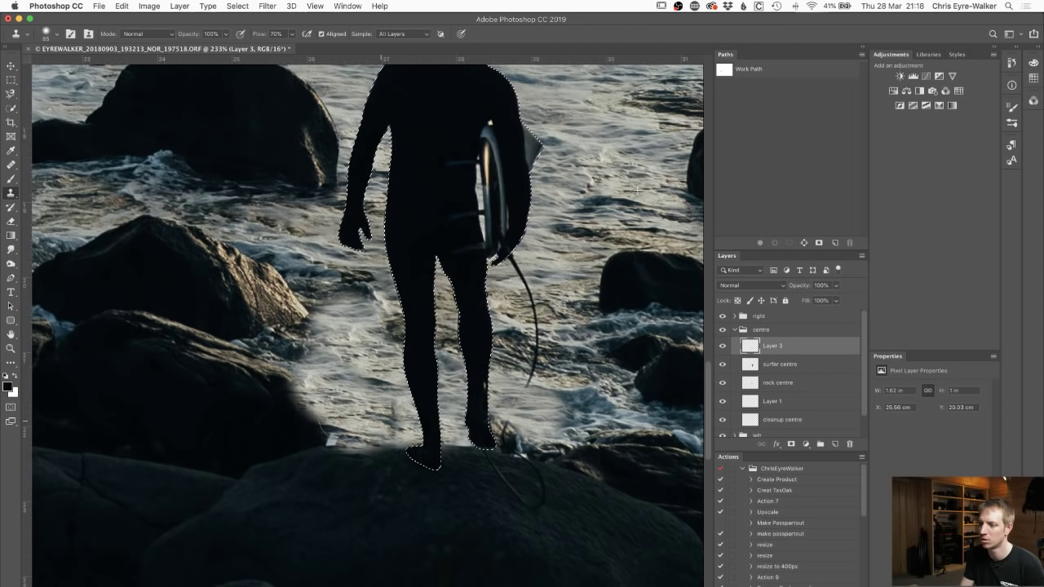
- Clone rock texture to rebuild the slope of the rock beside the standing surfer's legs, down to the foreground boulder
scroll(637, 189, down, 3)
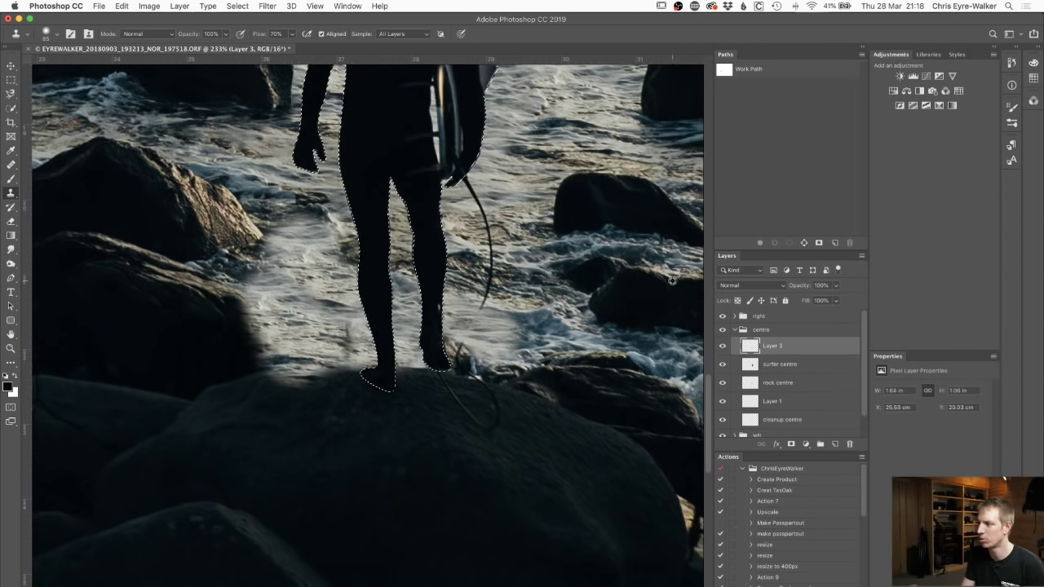
alt+click(652, 279)
mouse_move(287, 357)
mouse_down()
mouse_move(330, 354)
mouse_move(273, 359)
mouse_move(285, 371)
mouse_move(261, 318)
mouse_move(281, 306)
mouse_up()
scroll(616, 237, right, 3)
scroll(617, 237, up, 1)
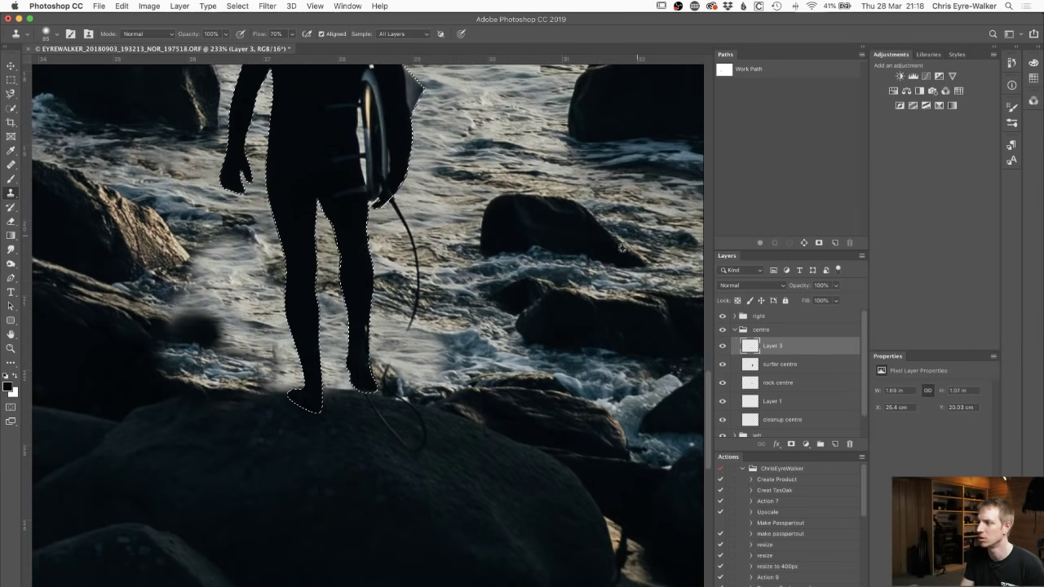
mouse_move(165, 358)
mouse_down()
mouse_move(186, 347)
mouse_move(175, 363)
mouse_move(210, 377)
mouse_move(191, 346)
mouse_move(195, 384)
mouse_up()
mouse_move(165, 340)
mouse_down()
mouse_move(198, 376)
mouse_move(158, 349)
mouse_move(296, 335)
mouse_move(158, 353)
mouse_move(183, 379)
mouse_move(149, 399)
mouse_move(153, 373)
mouse_move(197, 386)
mouse_move(145, 381)
mouse_move(231, 390)
mouse_up()
- Clone foam, water and rock detail into the soft patch between the rebuilt rock and the standing surfer's feet
alt+click(536, 225)
key(super+d)
drag(194, 266, 337, 252)
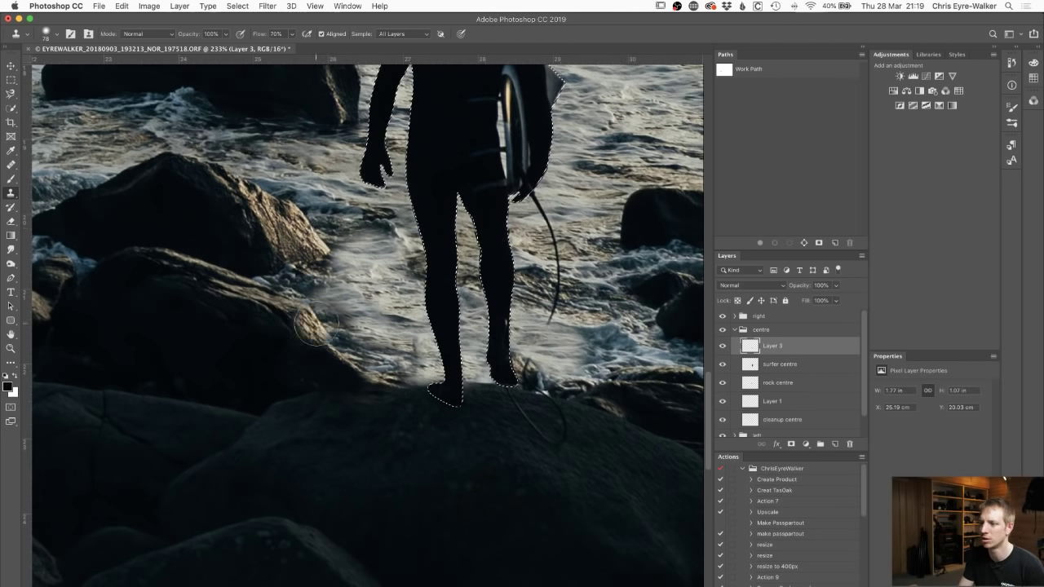
drag(315, 323, 331, 314)
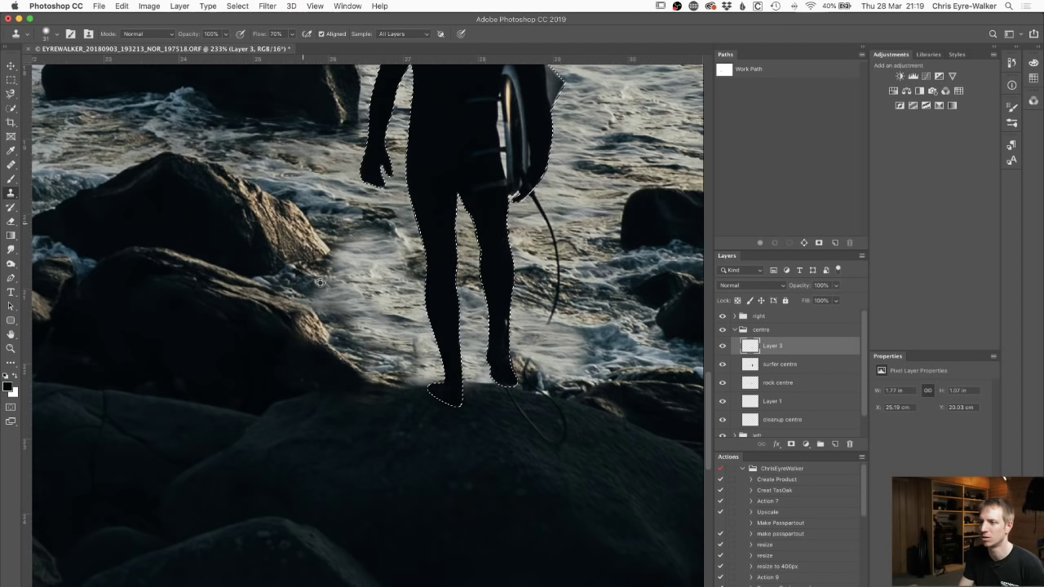
scroll(320, 281, down, 3)
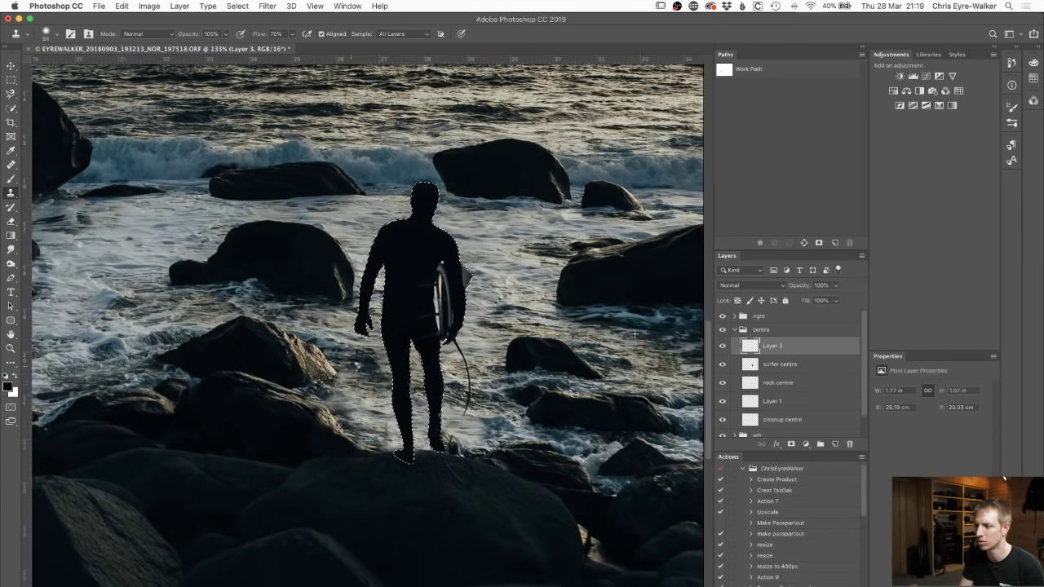
mouse_move(344, 395)
mouse_down()
mouse_move(374, 377)
mouse_move(371, 403)
mouse_up()
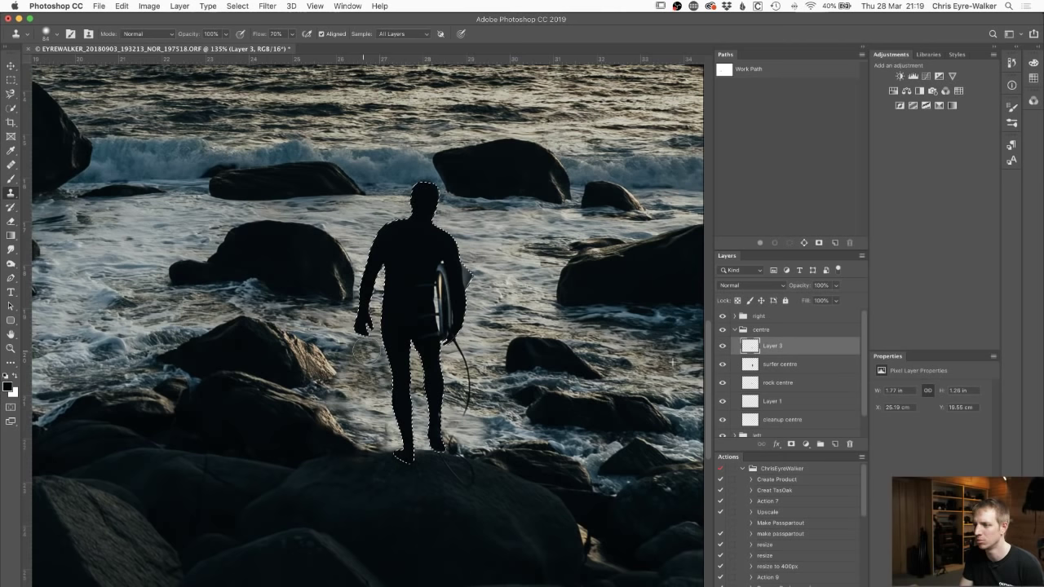
drag(366, 351, 368, 376)
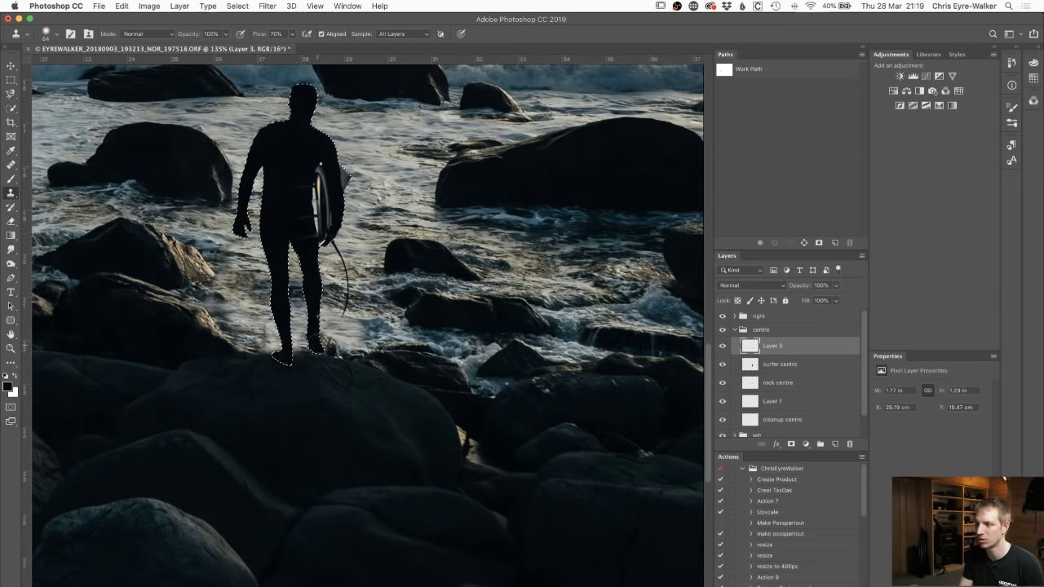
drag(302, 343, 236, 351)
- Erase the cloned overspill along the foreground boulder's upper edge around the standing surfer's feet
key(z)
drag(335, 395, 357, 391)
key(e)
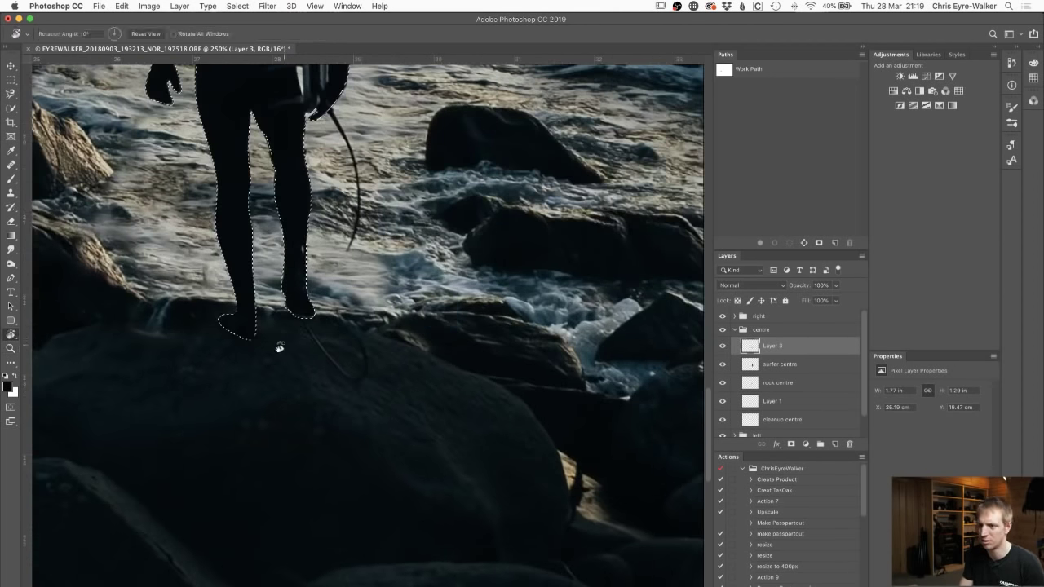
scroll(305, 362, left, 5)
scroll(305, 361, down, 1)
mouse_move(336, 313)
mouse_down()
mouse_move(399, 304)
mouse_move(487, 312)
mouse_up()
key(super+z)
mouse_move(400, 331)
mouse_down()
mouse_move(384, 334)
mouse_move(401, 399)
mouse_move(434, 410)
mouse_up()
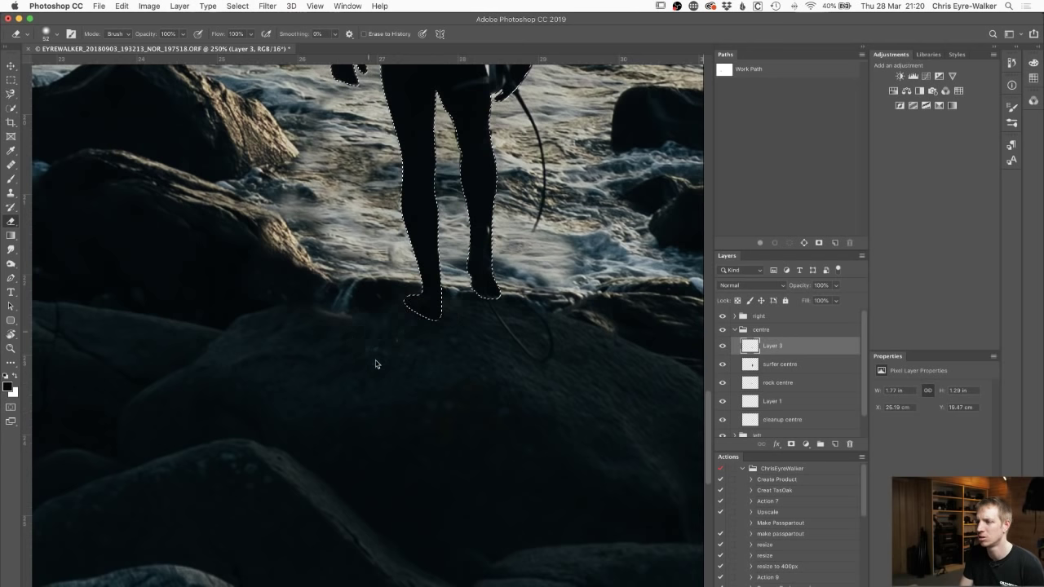
mouse_move(356, 324)
mouse_down()
mouse_move(359, 315)
mouse_move(461, 322)
mouse_up()
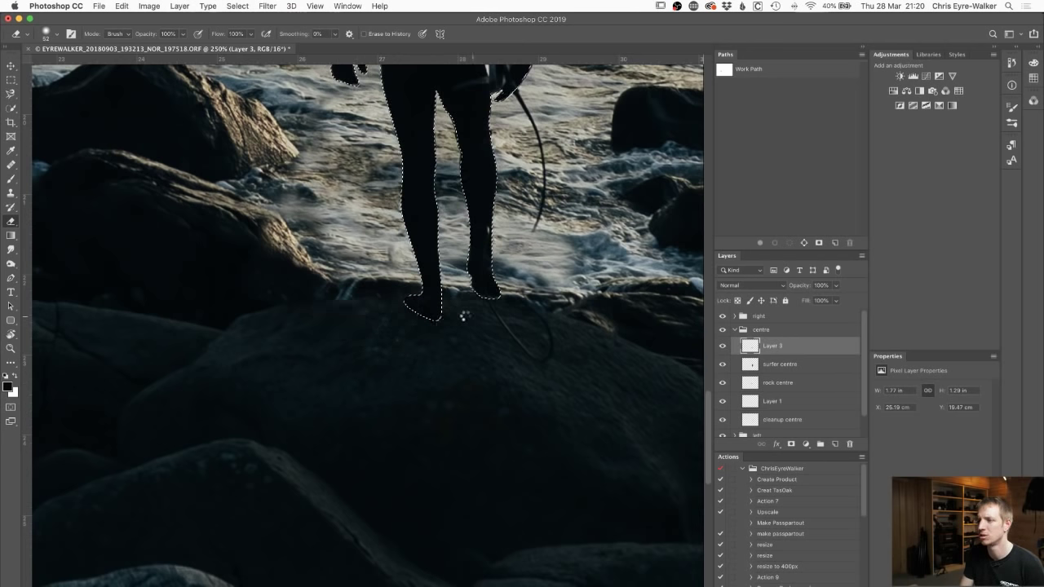
- Hide the centre group and trace the lower part of the standing surfer's leash with a closed Pen tool path
key(z)
drag(536, 296, 476, 385)
key(p)
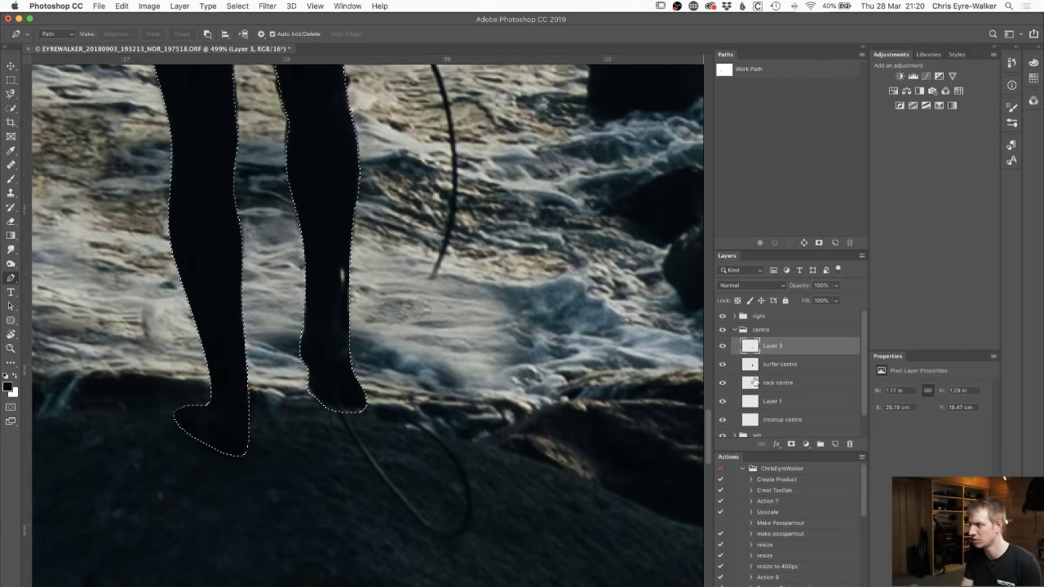
click(731, 332)
click(723, 331)
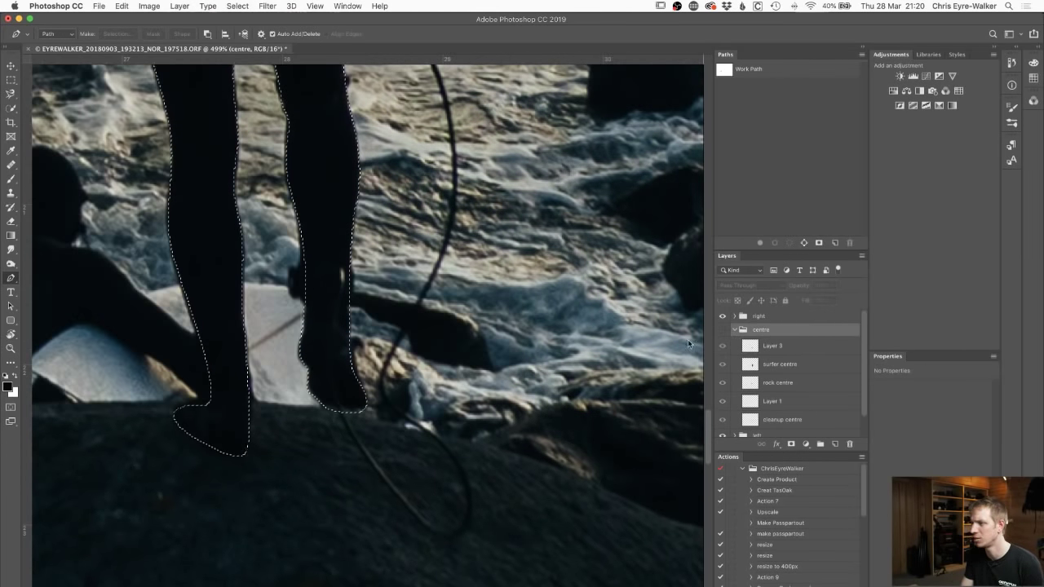
drag(450, 216, 445, 245)
drag(400, 330, 379, 361)
click(379, 386)
click(409, 420)
drag(440, 452, 394, 404)
drag(390, 359, 404, 326)
click(420, 302)
click(454, 215)
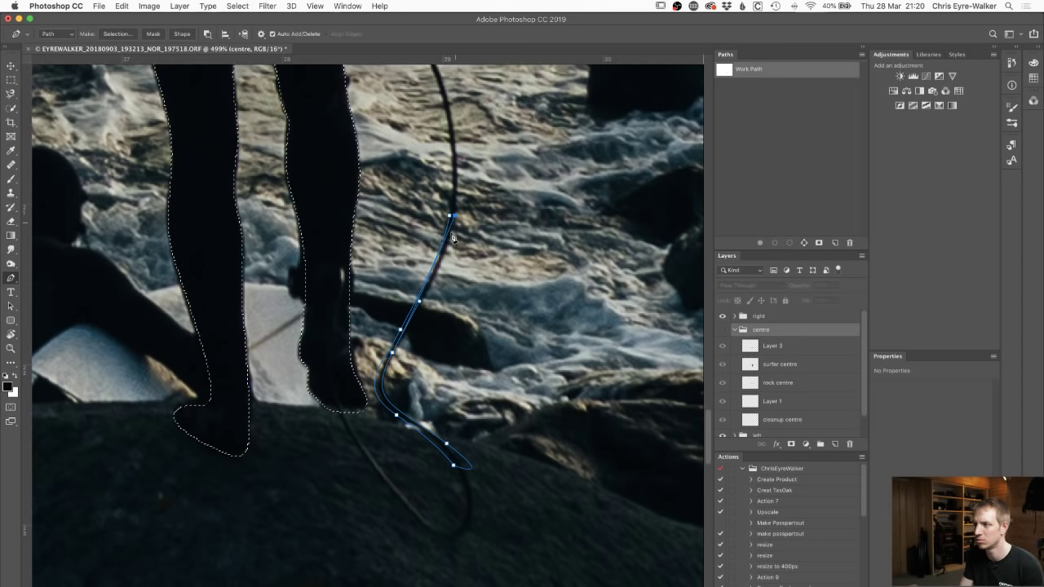
- Refine the path's anchor points so the outline follows the leash's bend and lower end closely
click(450, 217)
click(377, 385)
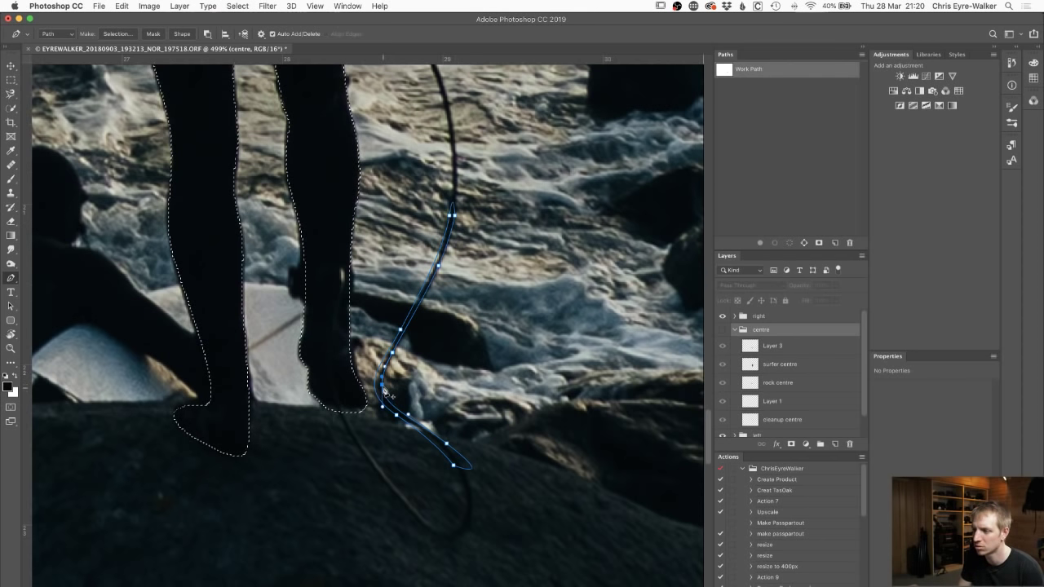
drag(377, 385, 380, 386)
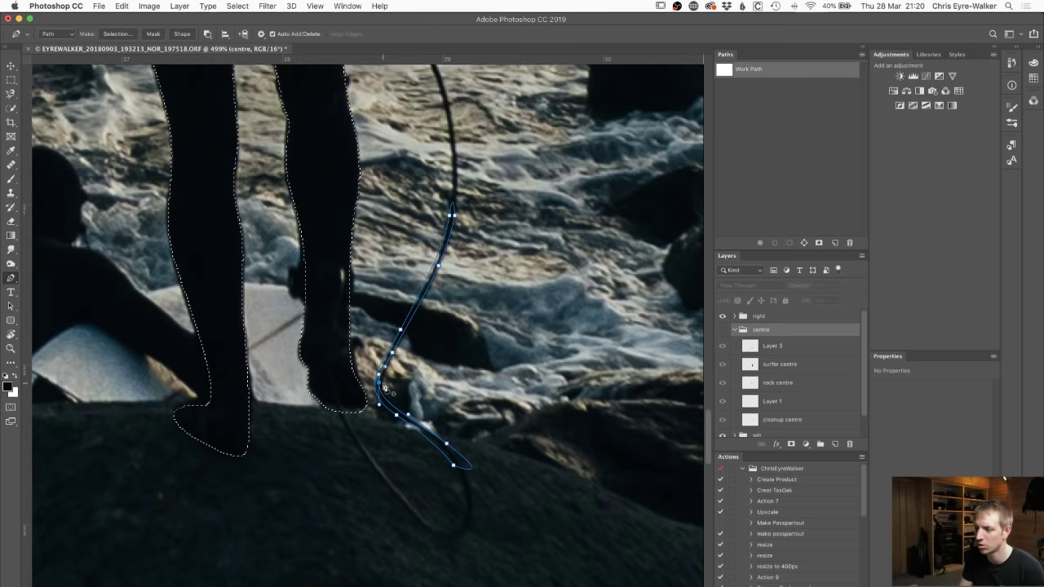
click(470, 465)
drag(470, 466, 439, 438)
click(433, 446)
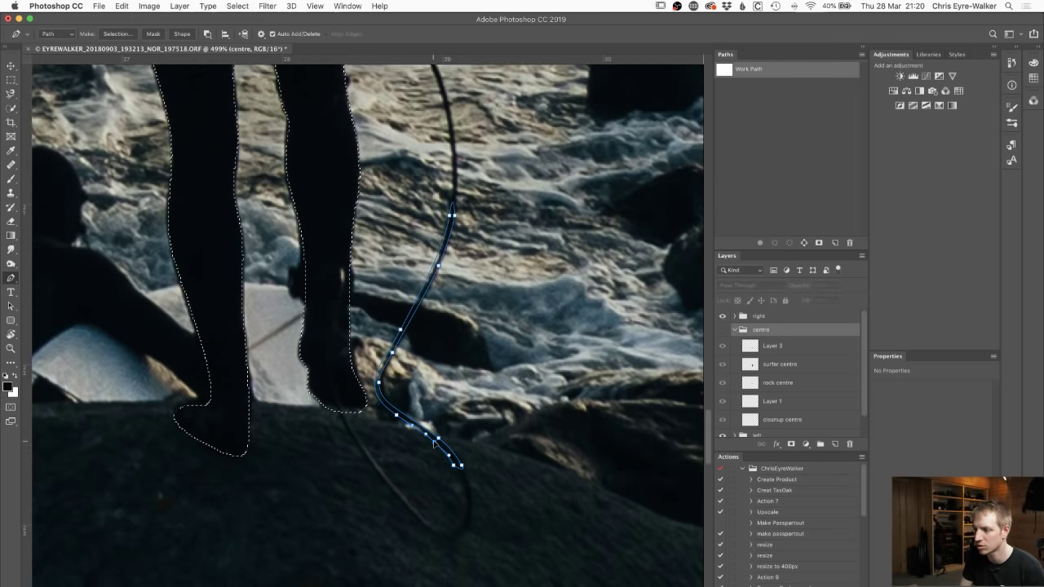
- Turn the path into a selection and restore the traced leash on a new layer in the centre group, with the group shown again
key(super+Return)
key(super+shift+i)
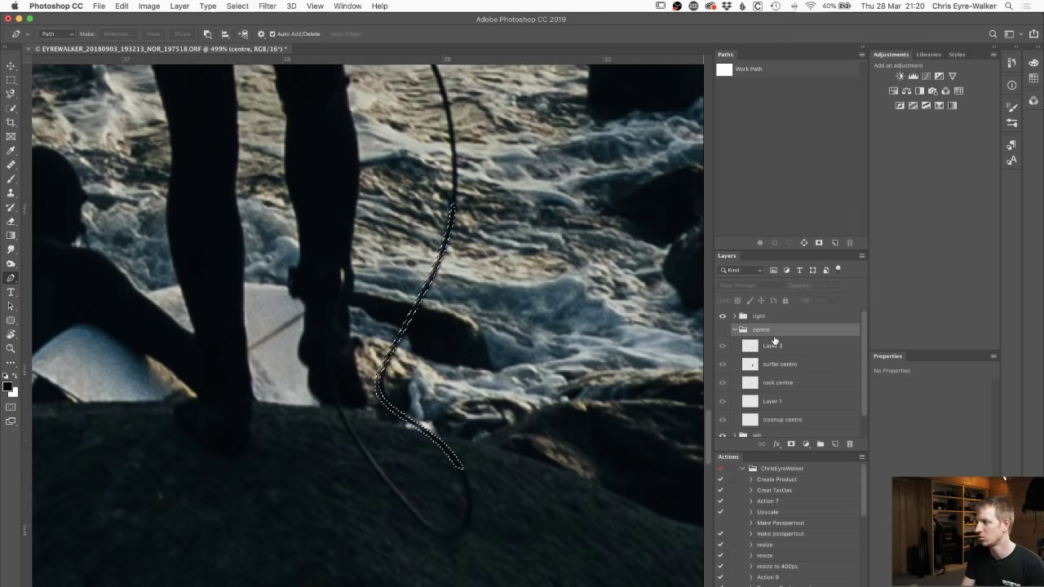
click(804, 346)
click(835, 444)
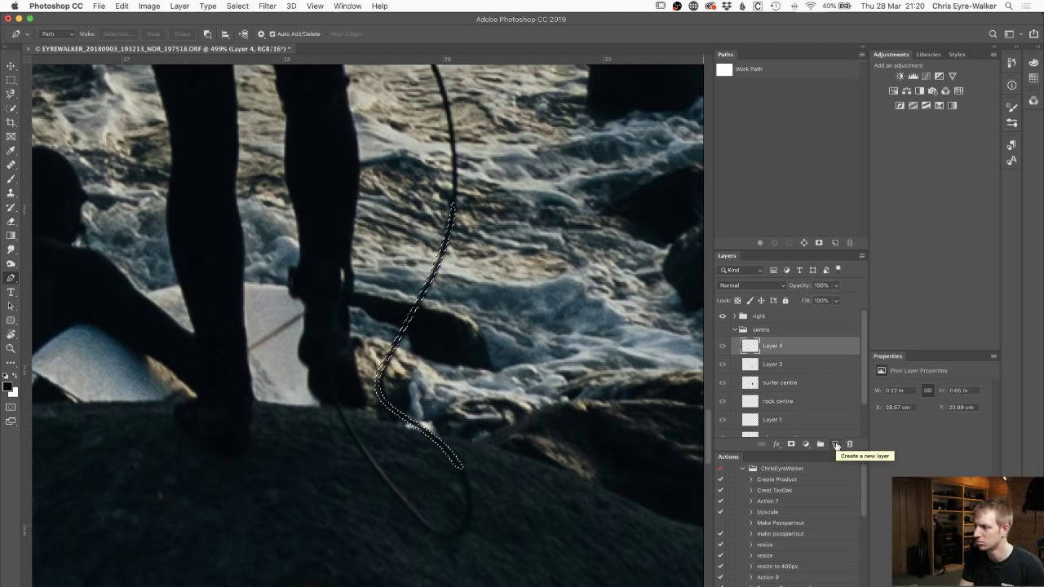
click(723, 330)
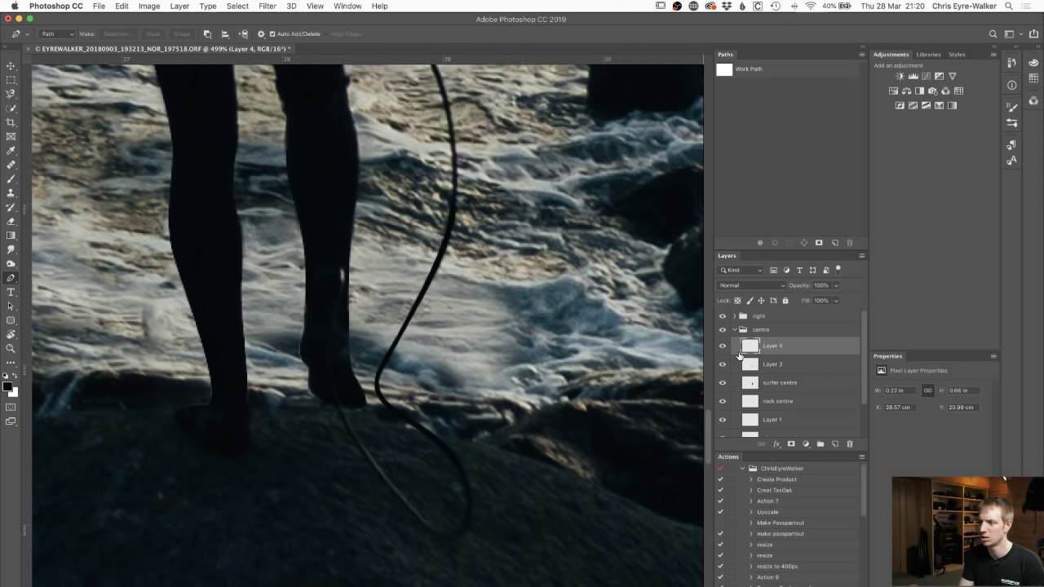
- Set the restored leash layer's opacity to 89% and check how it blends in the full picture
click(801, 288)
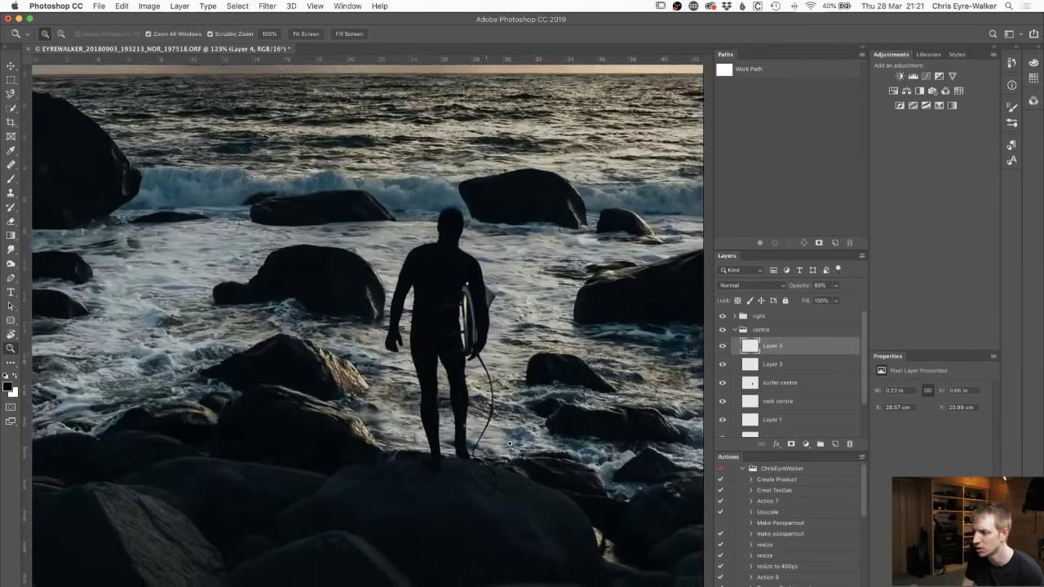
alt+click(493, 444)
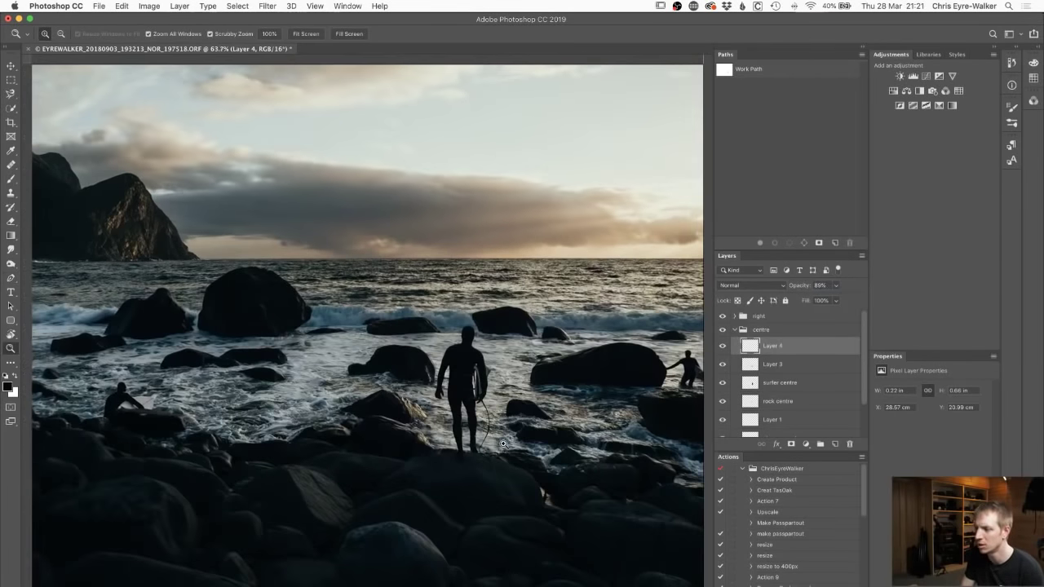
alt+click(493, 444)
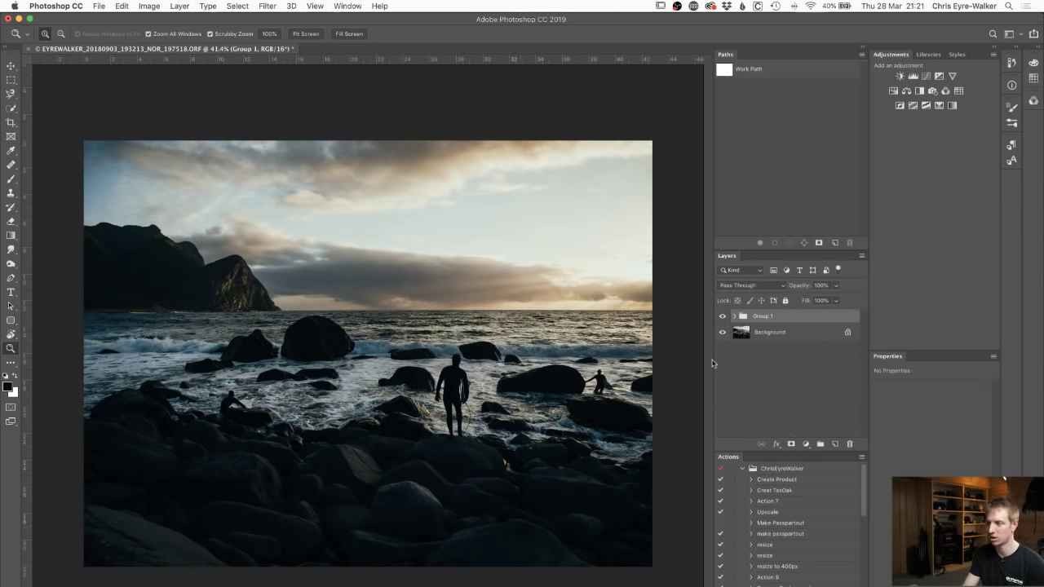
- Save the retouched seascape document and switch to Lightroom Classic
key(super+s)
key(super+Tab)
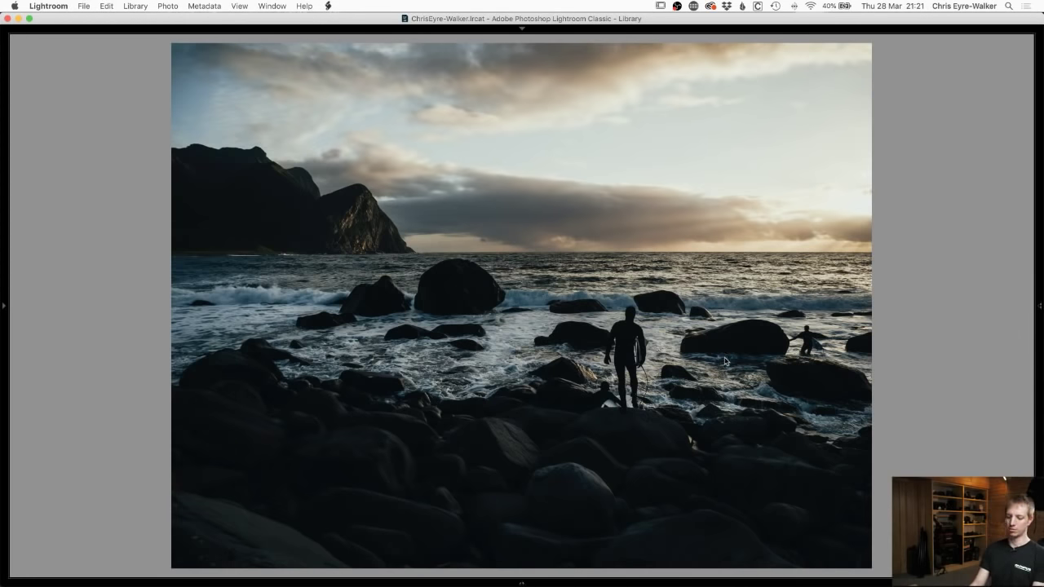
- Go through the photo grid to view the retouched version, EYREWALKER_20180903_193213_NOR_197518-Edit-3.psd, in Loupe view with its file info overlay shown
key(g)
click(299, 287)
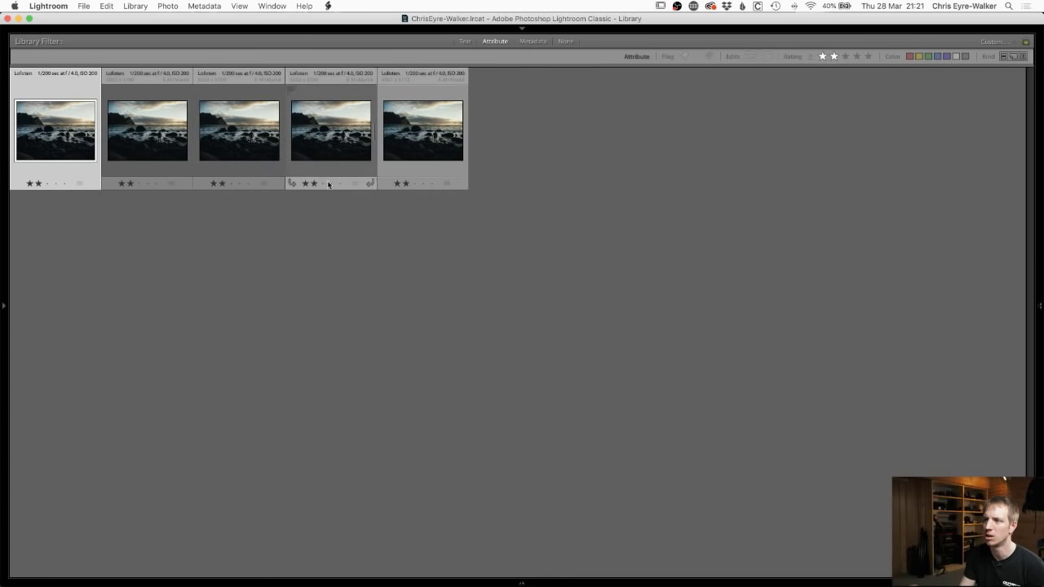
key(e)
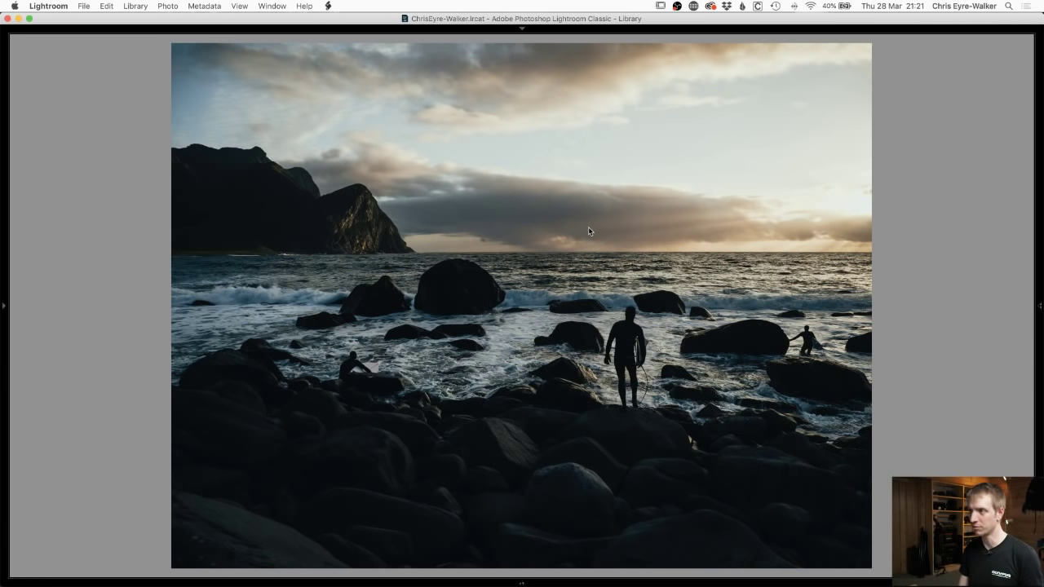
key(i)
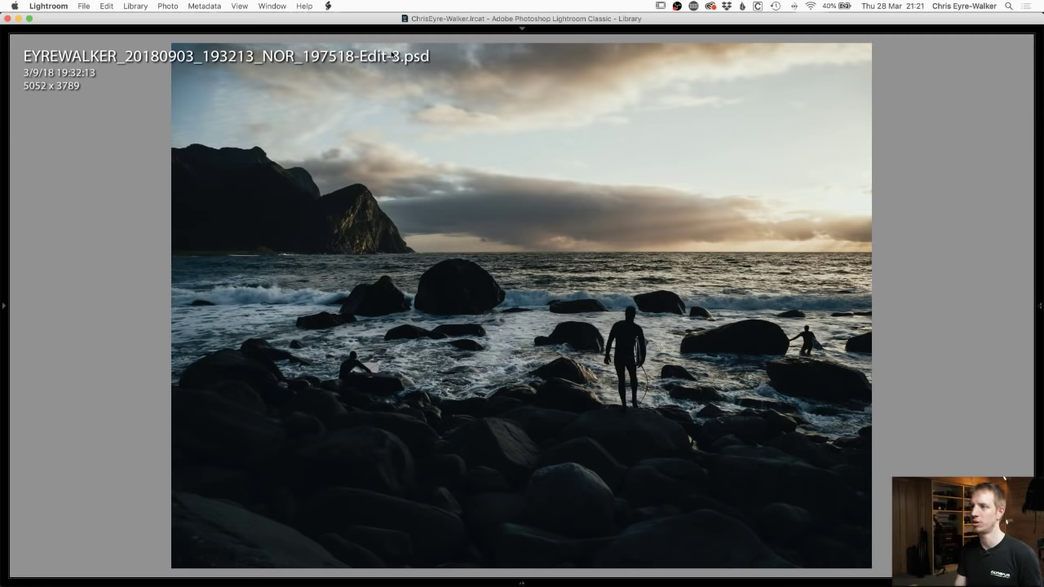